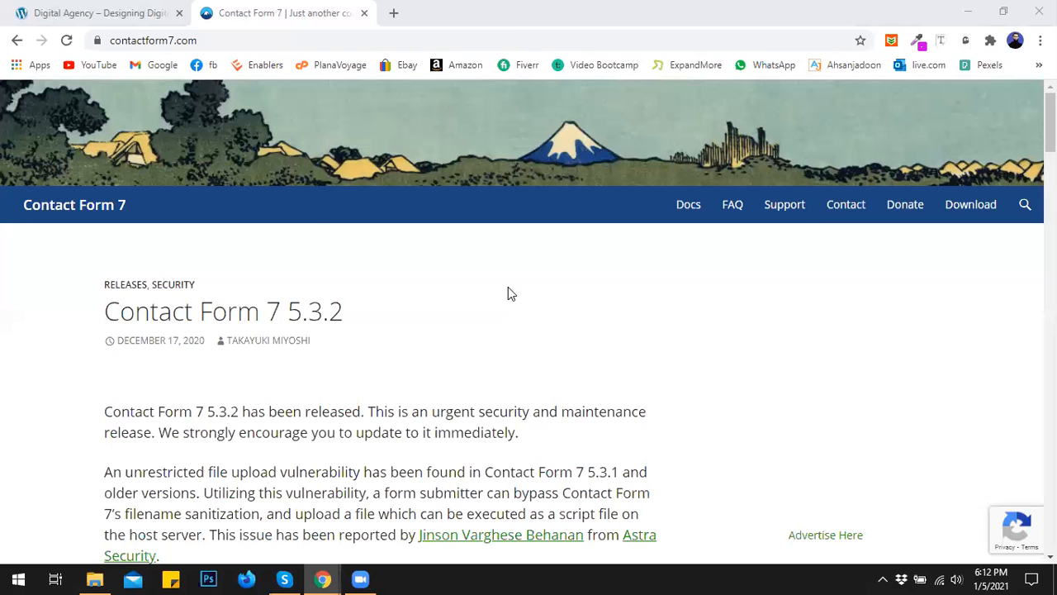
- From the Digital Agency site tab, enter the admin Dashboard and go to Plugins > Installed Plugins
left_click(135, 12)
mouse_move(76, 92)
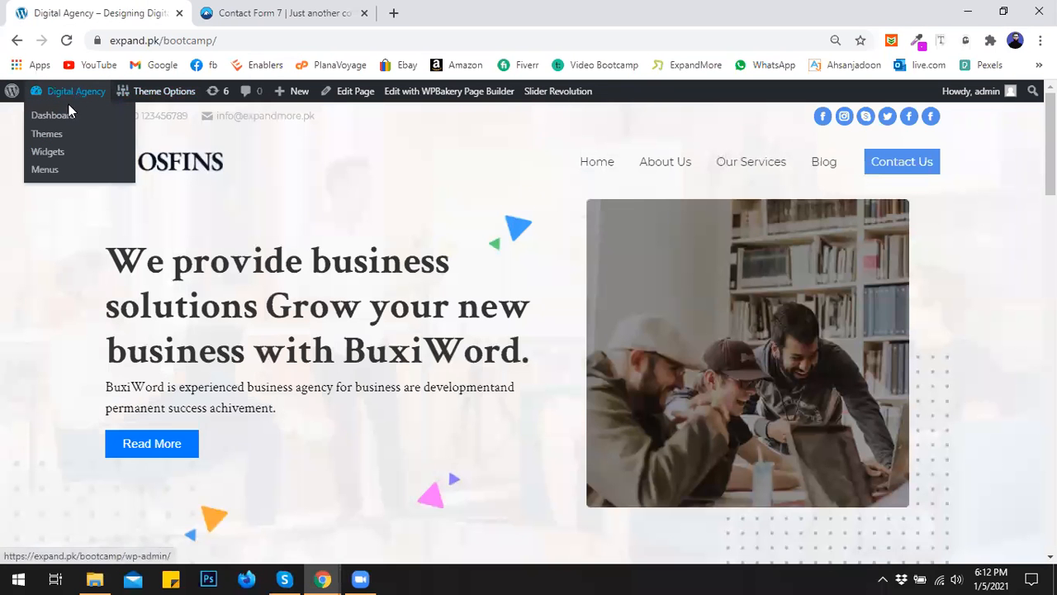
left_click(69, 123)
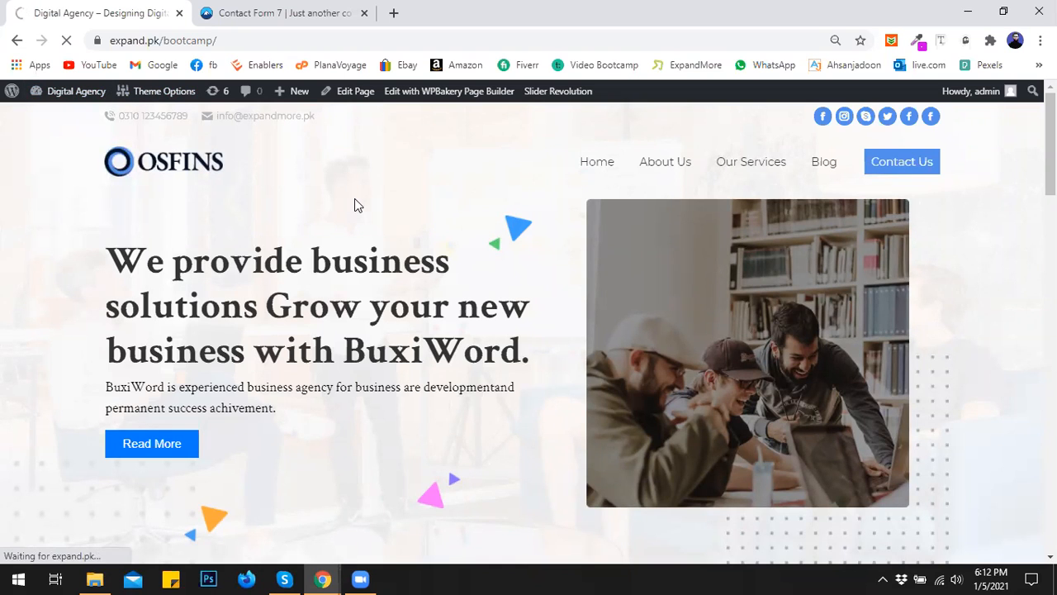
scroll(354, 200, "down", 5)
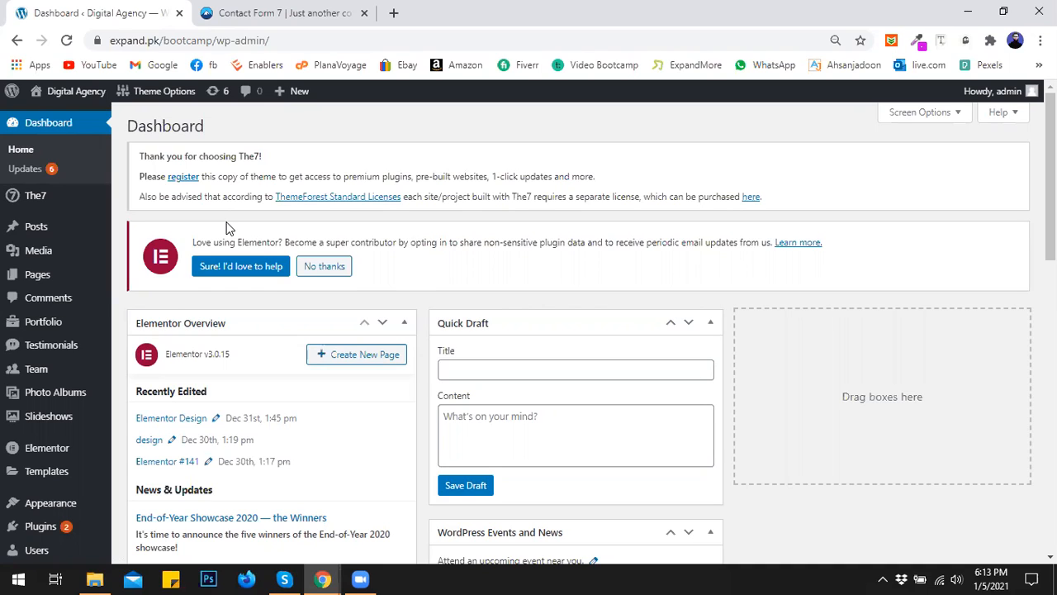
mouse_move(73, 501)
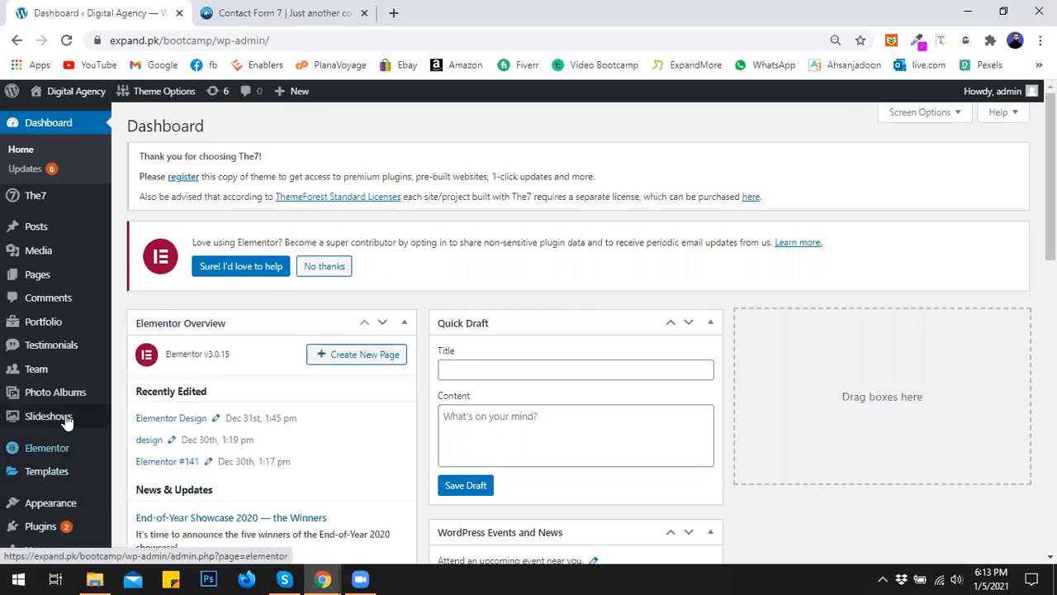
scroll(66, 417, "down", 2)
left_click(131, 376)
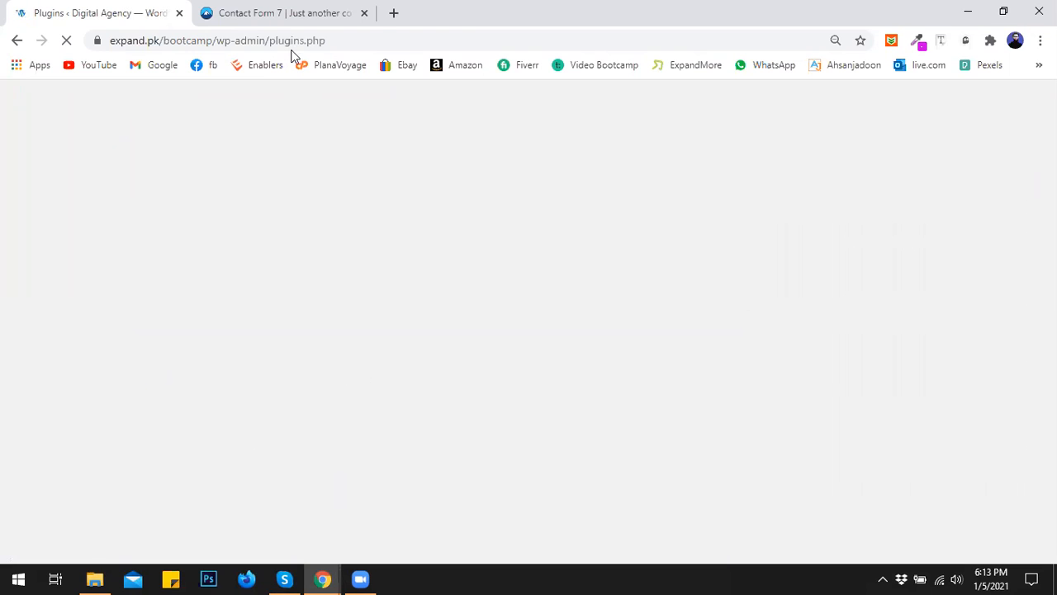
- Close the Contact Form 7 site tab and delete the old Contact Form 7 plugin with its data
left_click(331, 16)
left_click(365, 12)
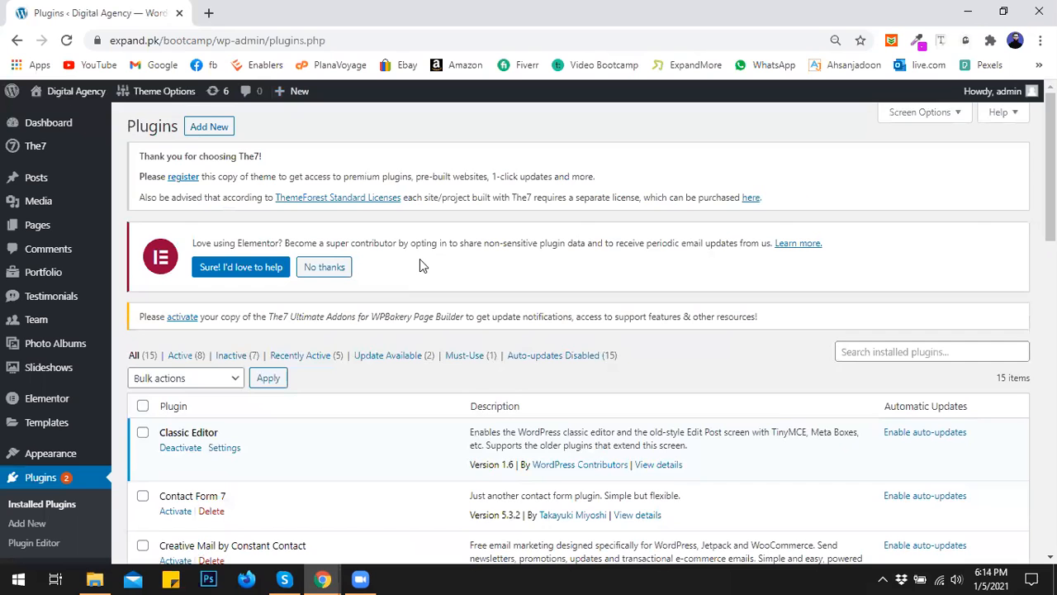
scroll(419, 263, "down", 2)
left_click(212, 356)
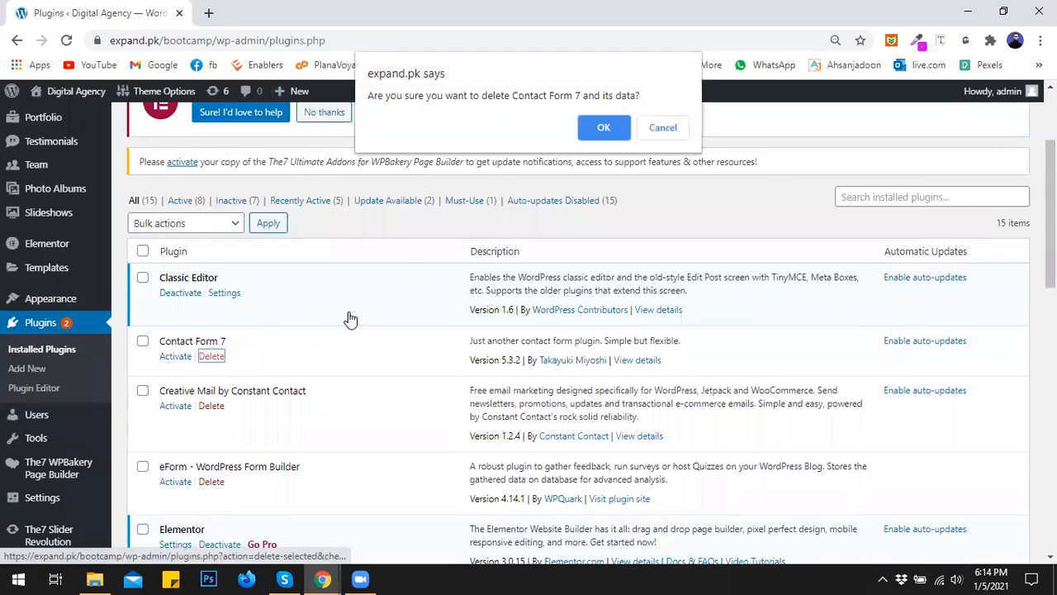
left_click(593, 132)
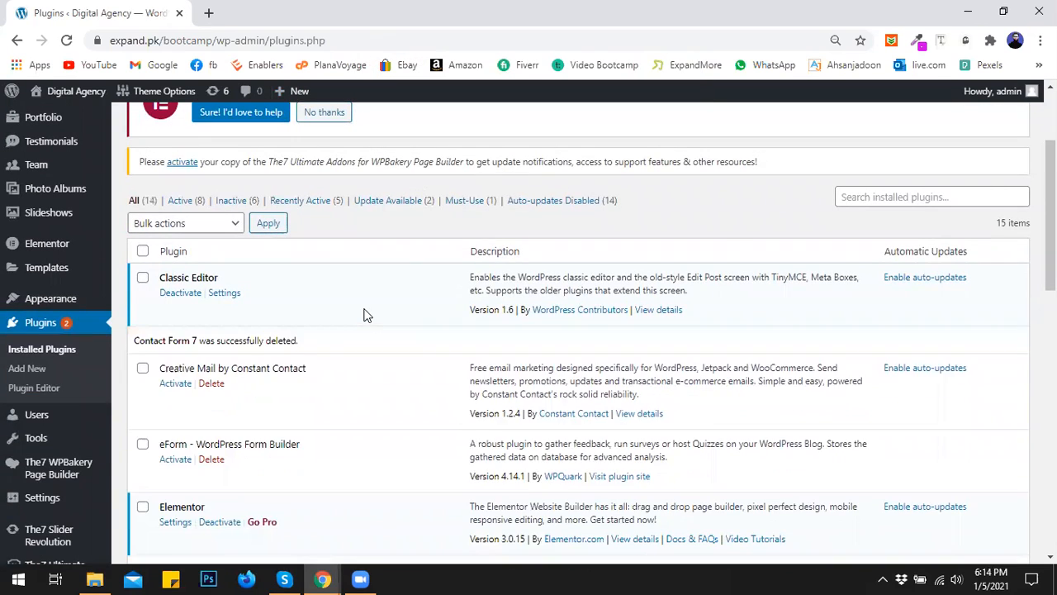
- Search Add New plugins for 'contact form 7', then install and activate it
left_click(25, 369)
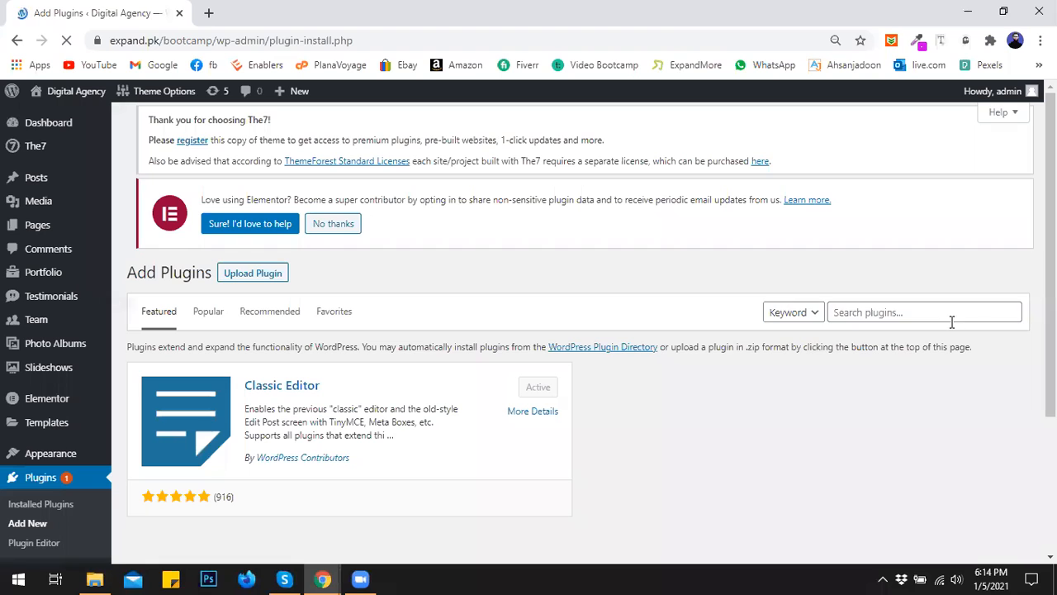
left_click(950, 318)
type("co")
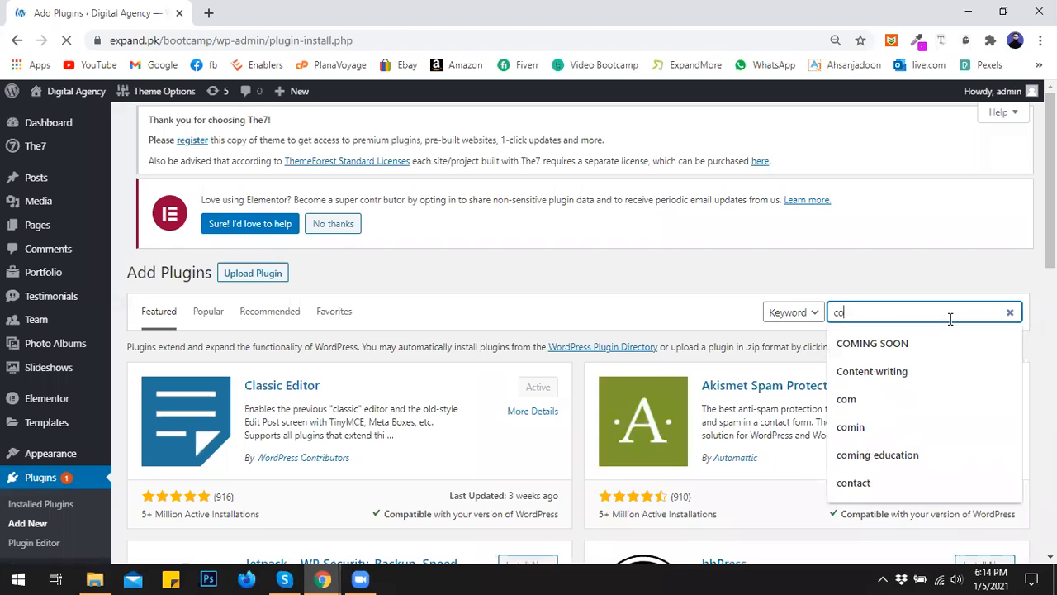
type("n")
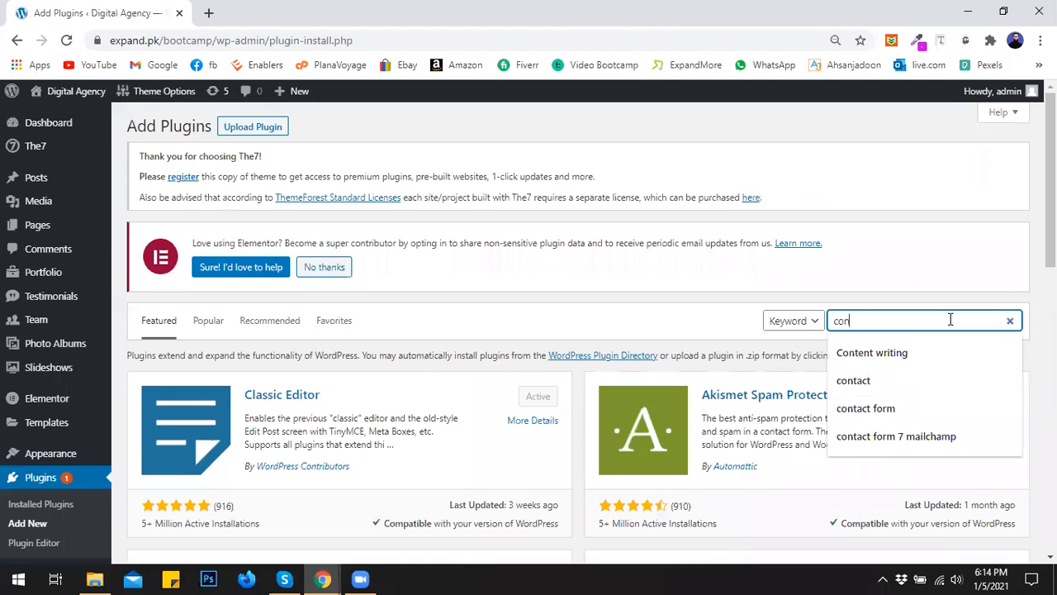
type("tact form ")
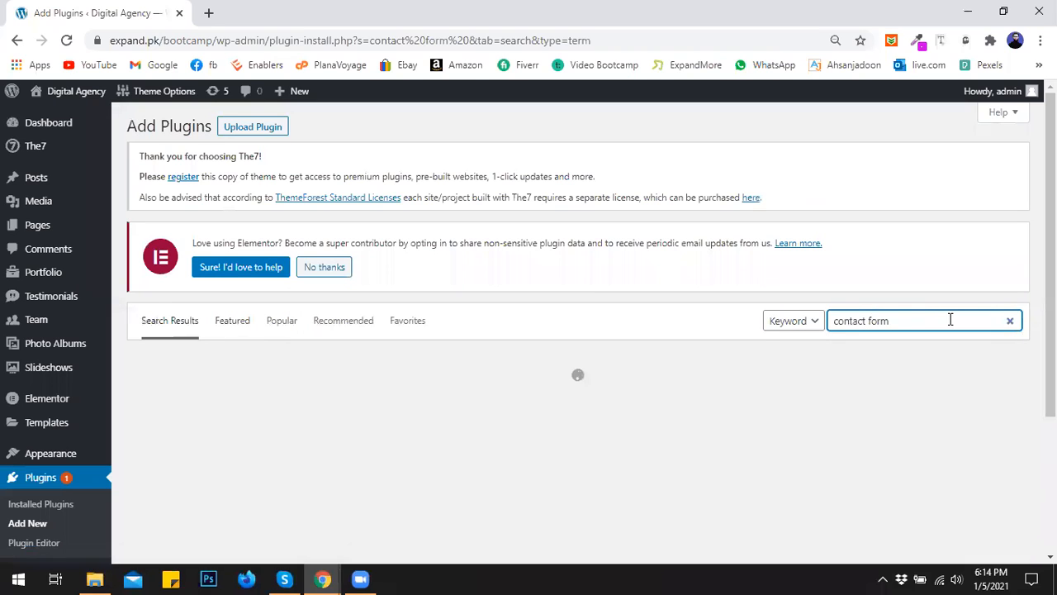
type("7")
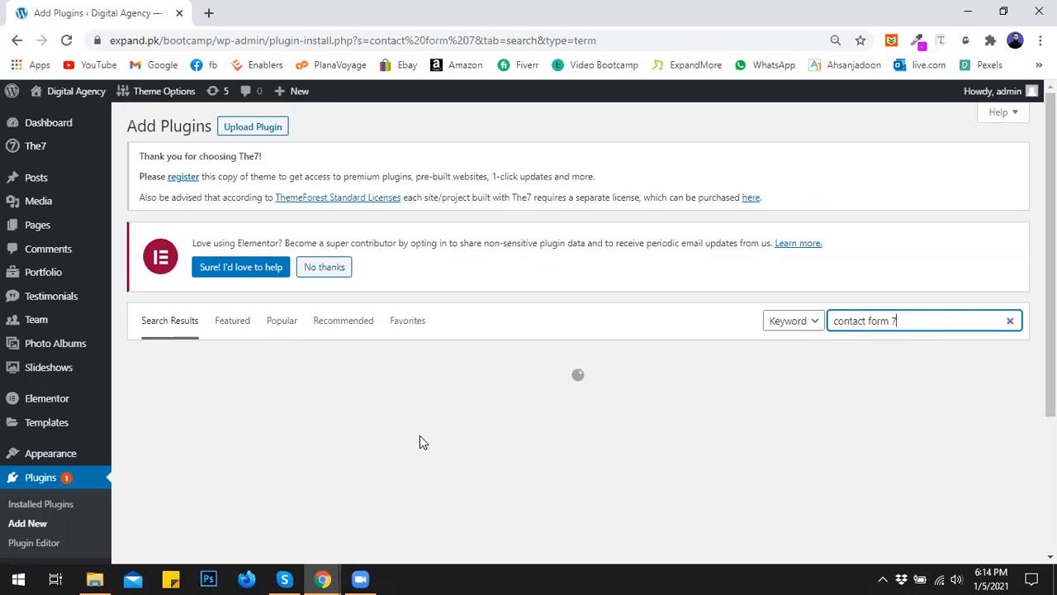
left_click(509, 403)
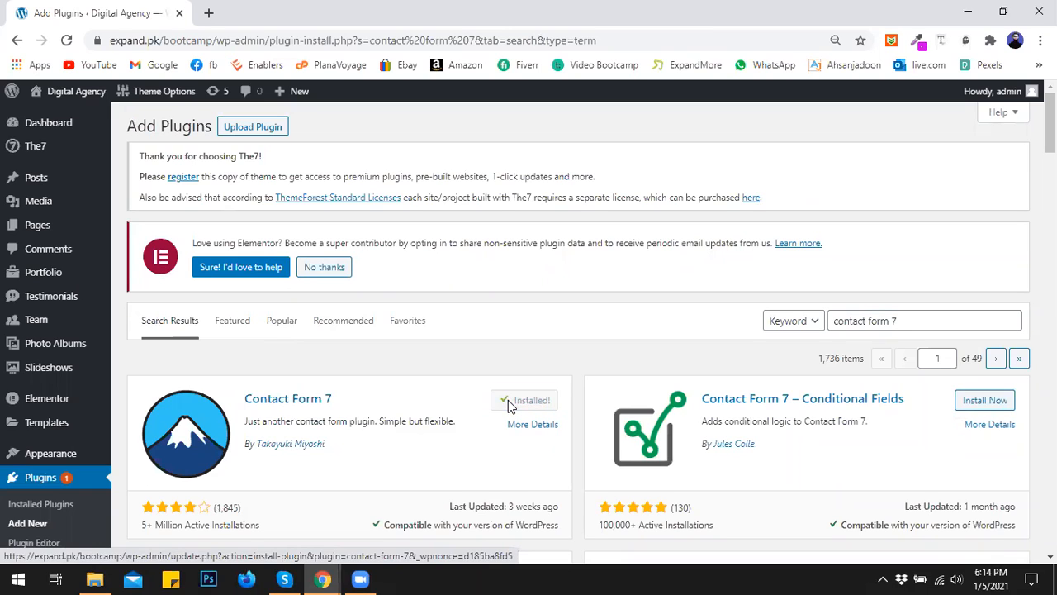
left_click(515, 402)
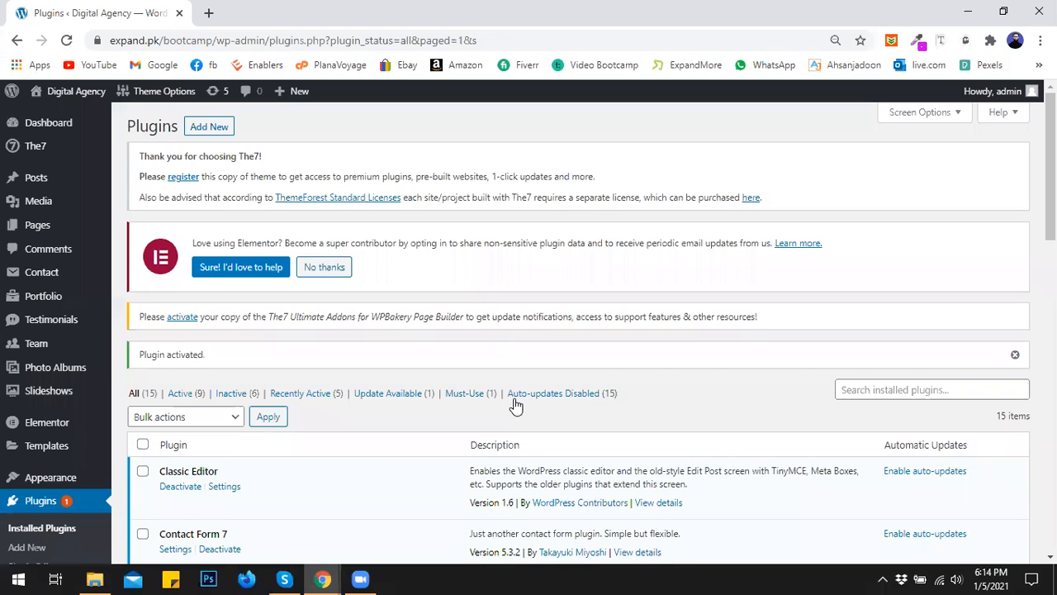
- Bulk-delete Contact form 1 from the Contact Forms list and begin a new form
mouse_move(31, 348)
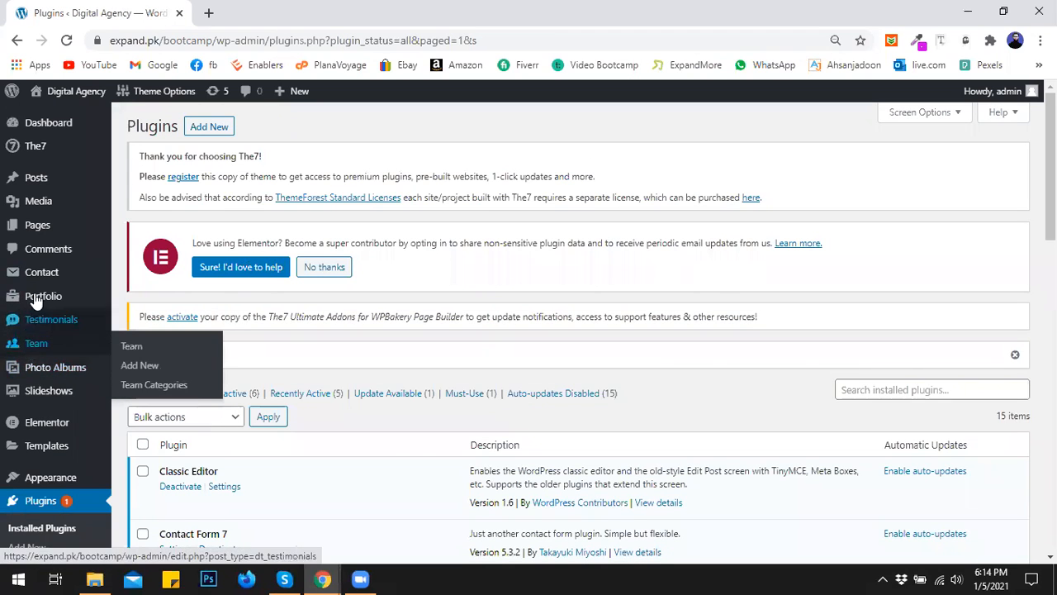
mouse_move(47, 282)
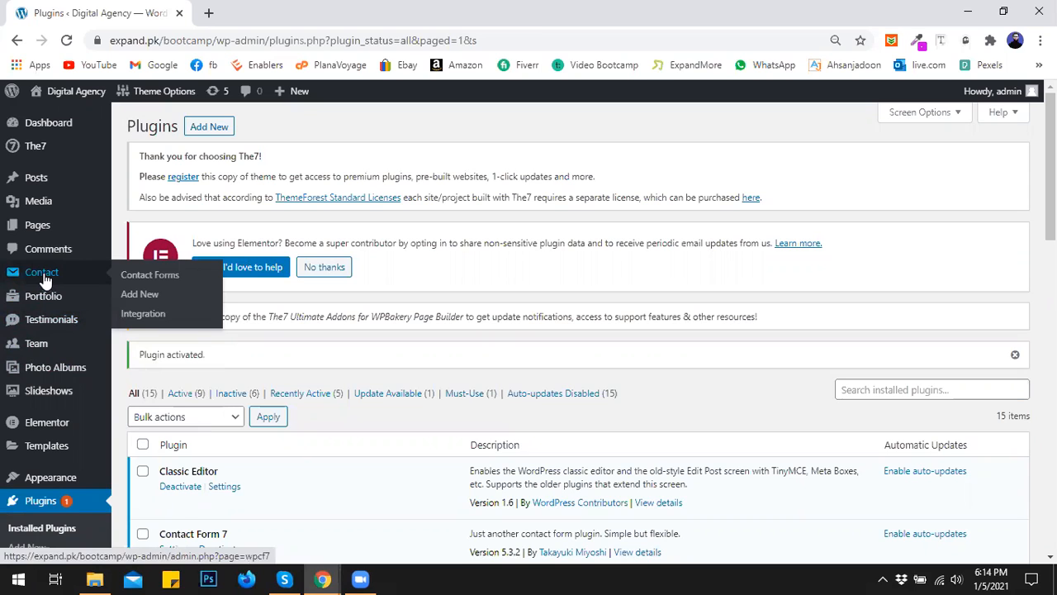
left_click(132, 281)
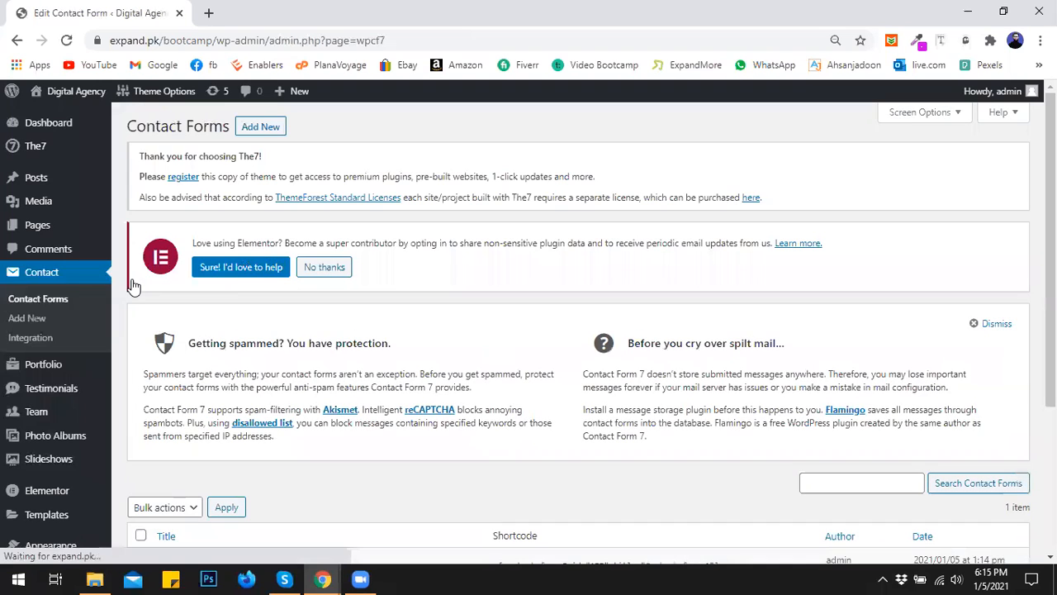
scroll(328, 282, "down", 5)
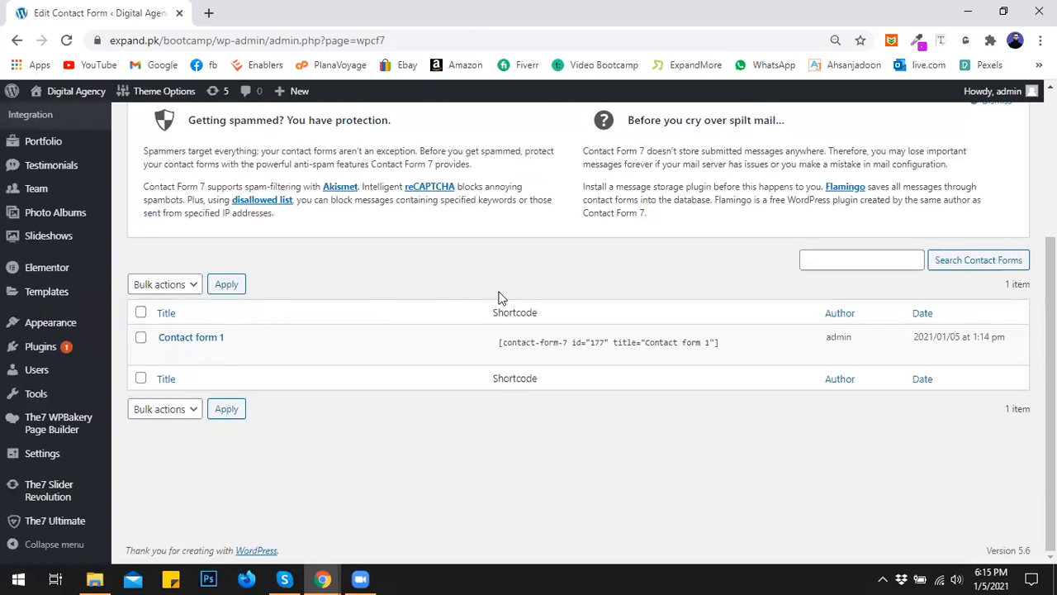
left_click(140, 338)
left_click(155, 284)
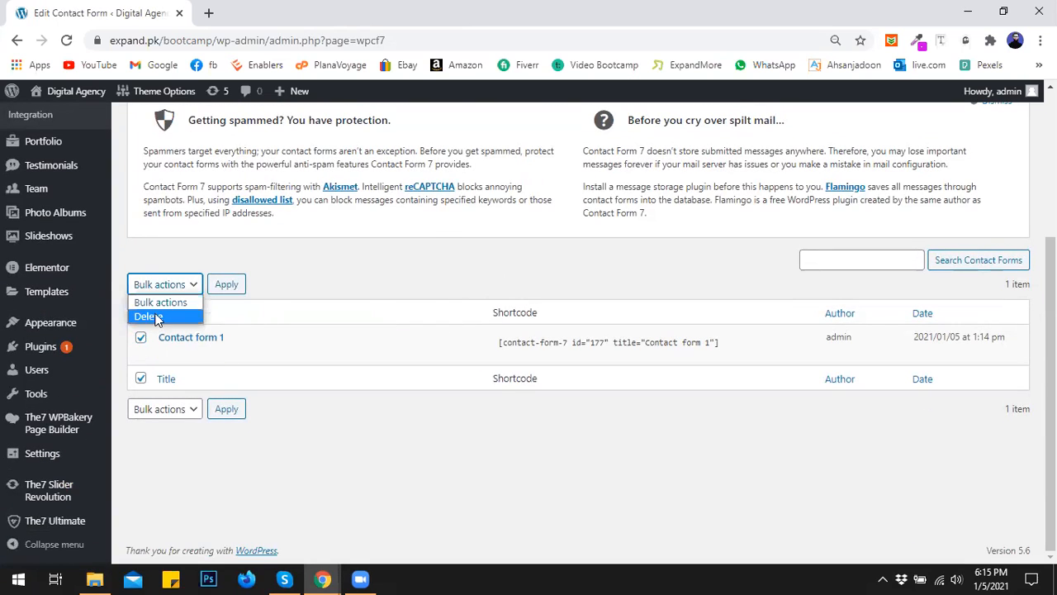
left_click(148, 314)
left_click(224, 287)
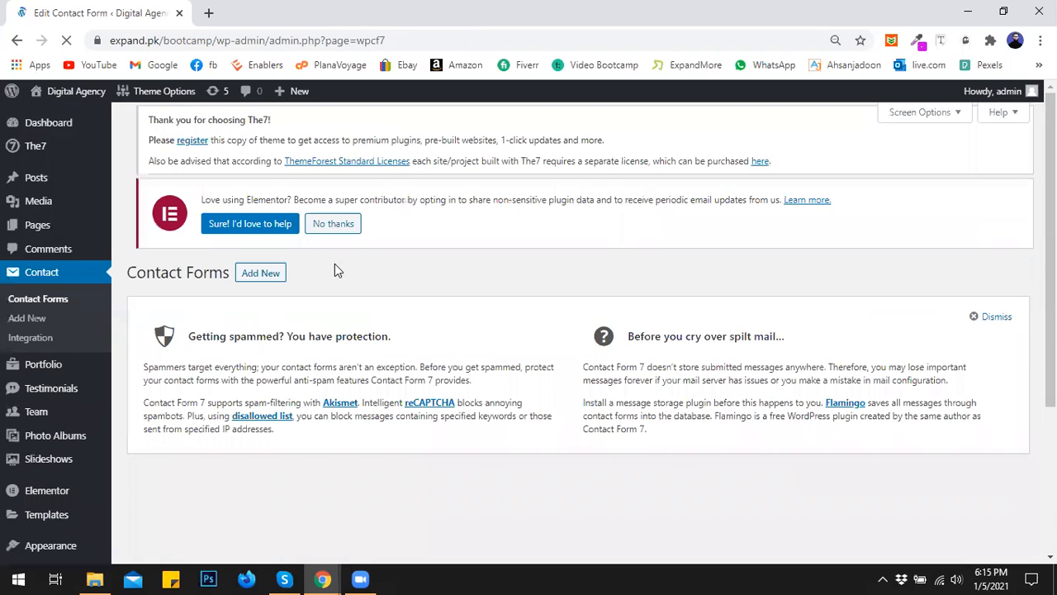
left_click(1001, 318)
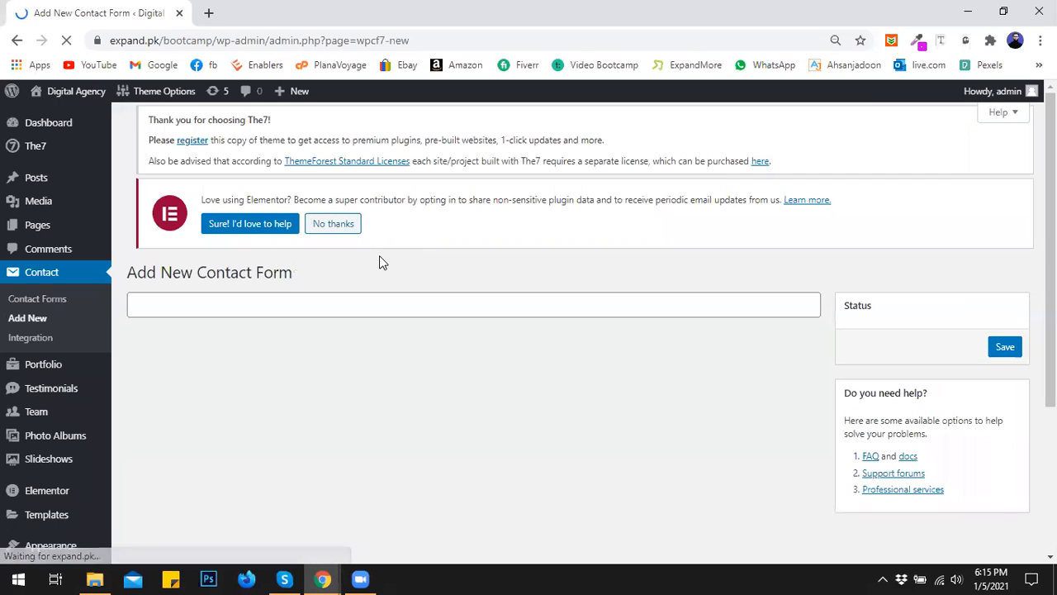
- Title the new form 'contact form'
left_click(251, 310)
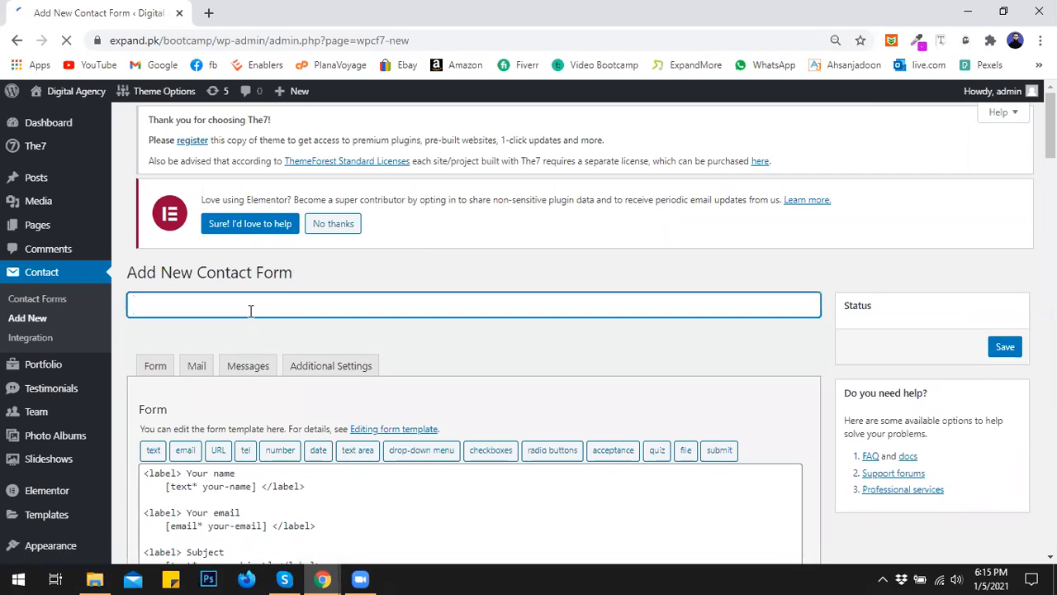
type("contac t fo")
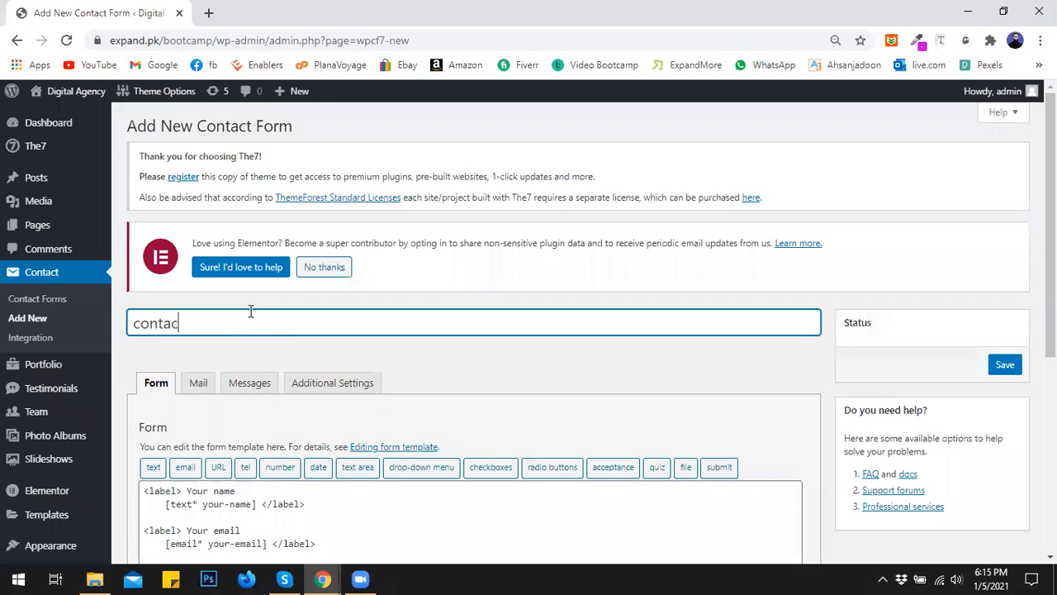
key("BackSpace")
key("BackSpace")
key("BackSpace")
key("BackSpace")
type("t form")
- Select and delete all of the default form template text
scroll(314, 332, "down", 2)
left_click(235, 494)
left_click(140, 339, "shift")
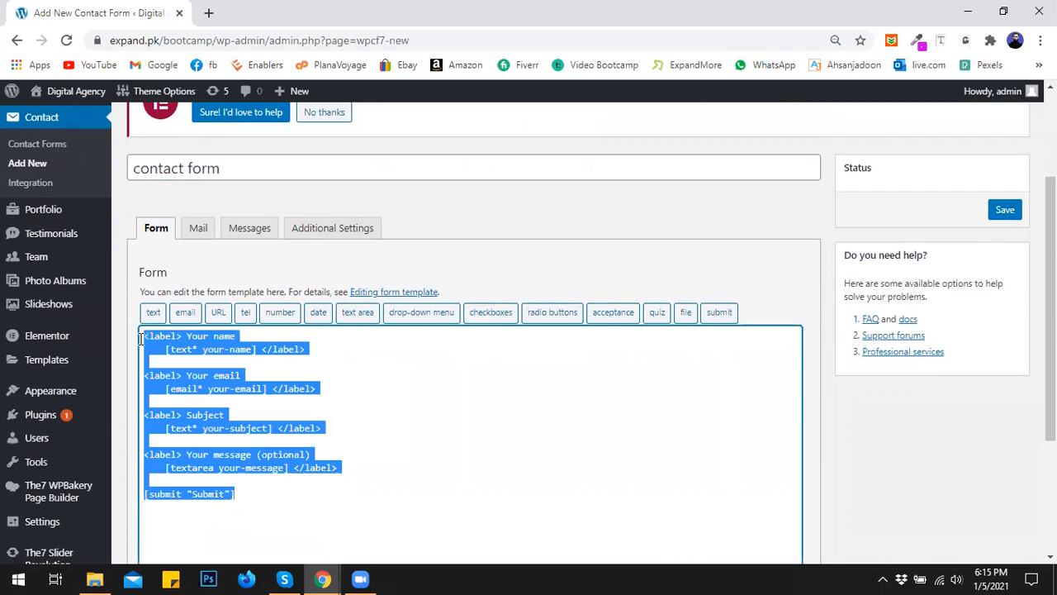
key("BackSpace")
scroll(241, 407, "down", 3)
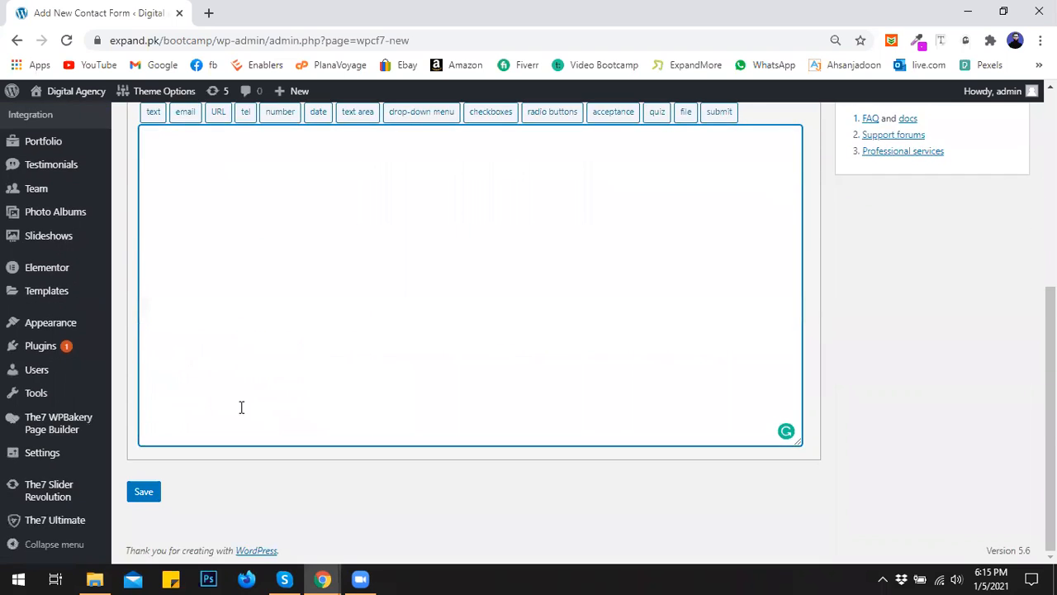
scroll(242, 407, "up", 4)
scroll(251, 385, "down", 2)
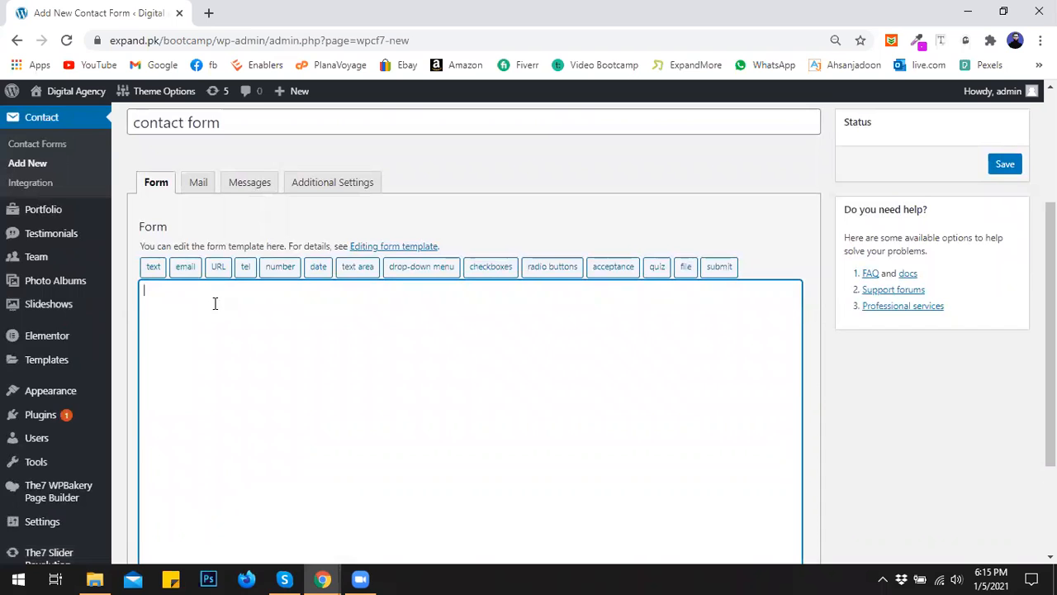
- Start a required text field tag and name it firstname
left_click(152, 266)
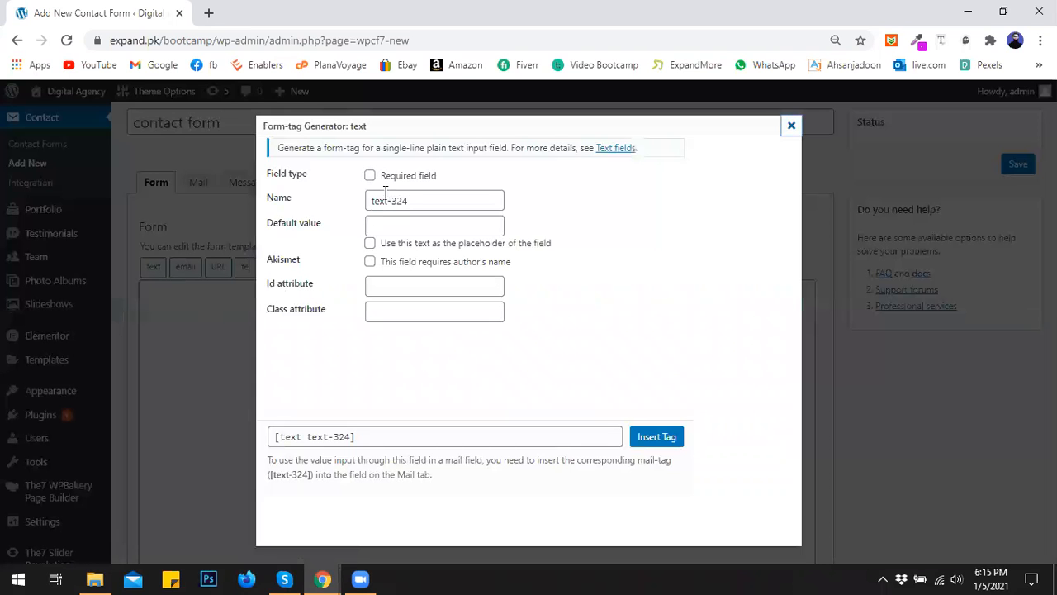
left_click(370, 175)
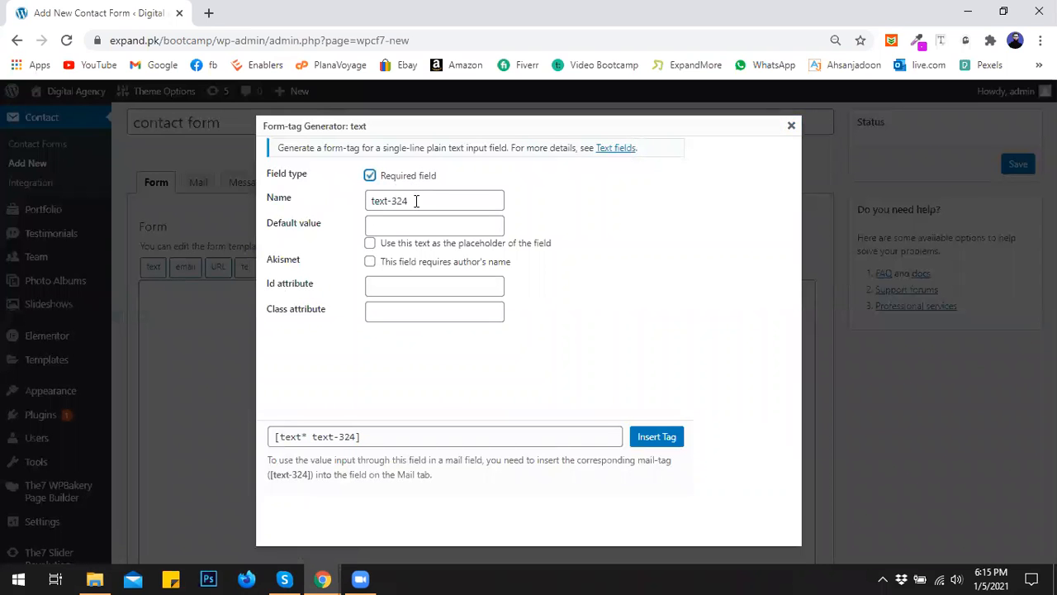
left_click_drag(417, 200, 357, 205)
type("name")
key("BackSpace")
key("BackSpace")
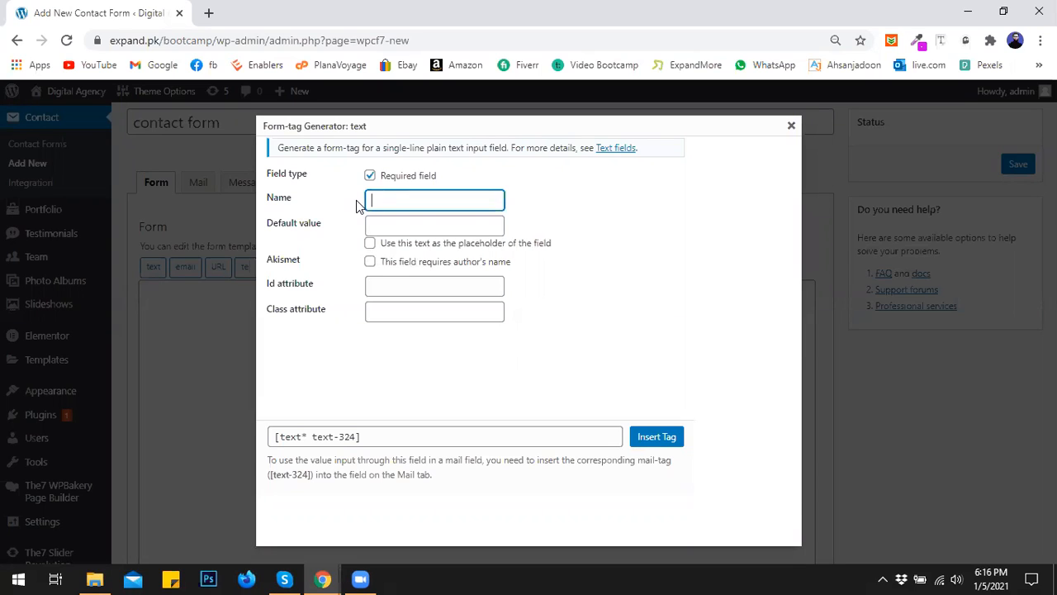
type("username")
key("BackSpace")
key("BackSpace")
key("BackSpace")
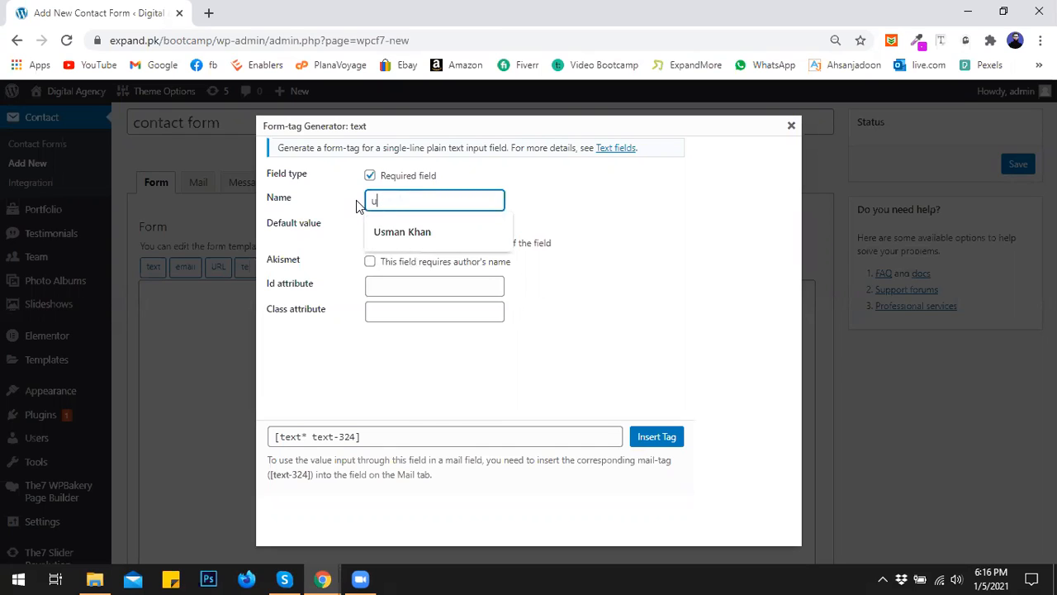
type("d")
key("BackSpace")
type("fir")
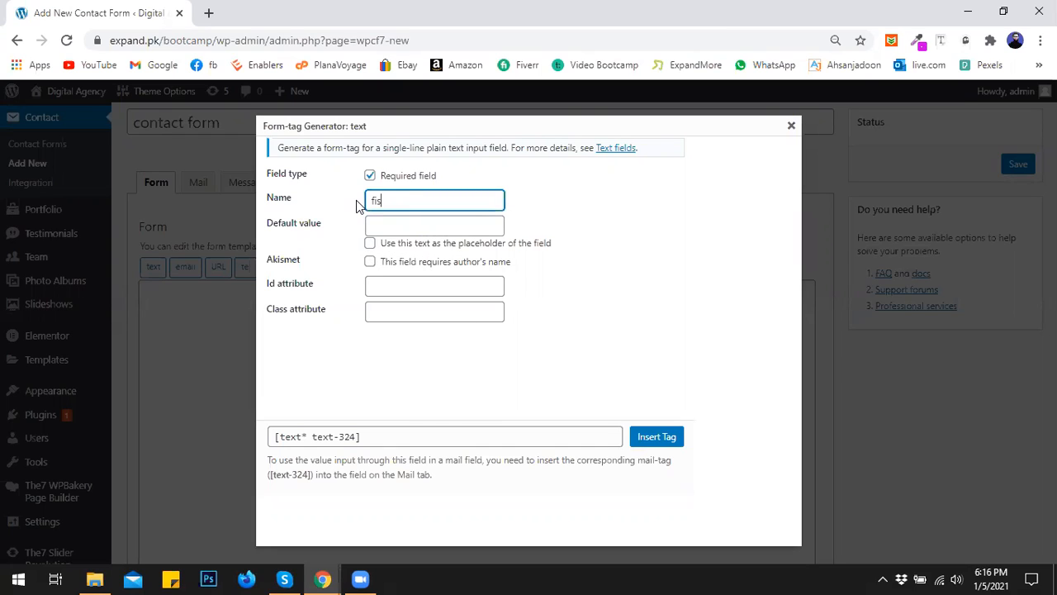
key("BackSpace")
type("rstname")
- Give the field the default value 'First Name', used as its placeholder
left_click(384, 227)
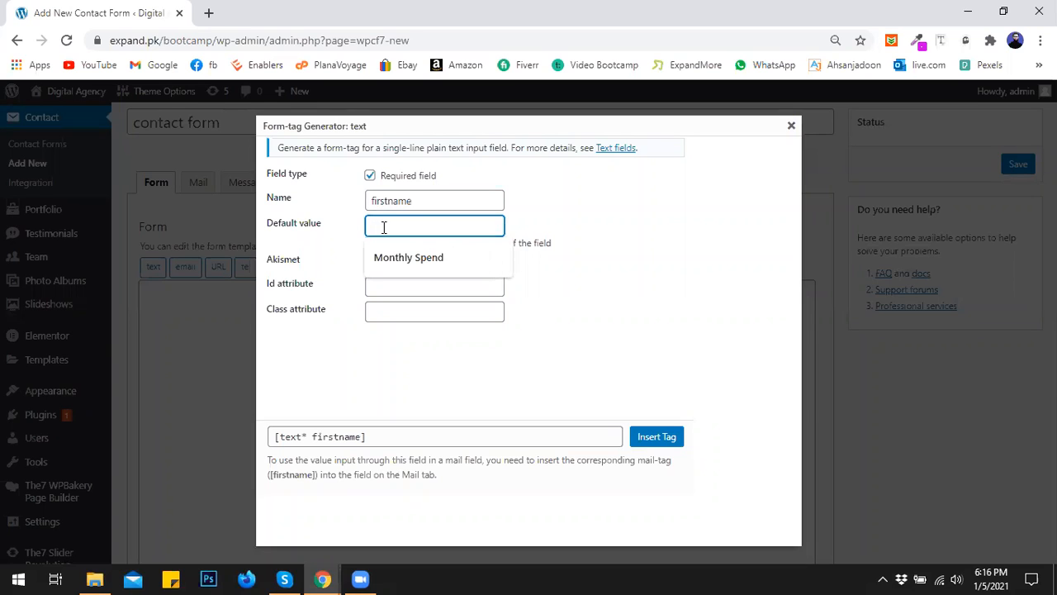
type("fname")
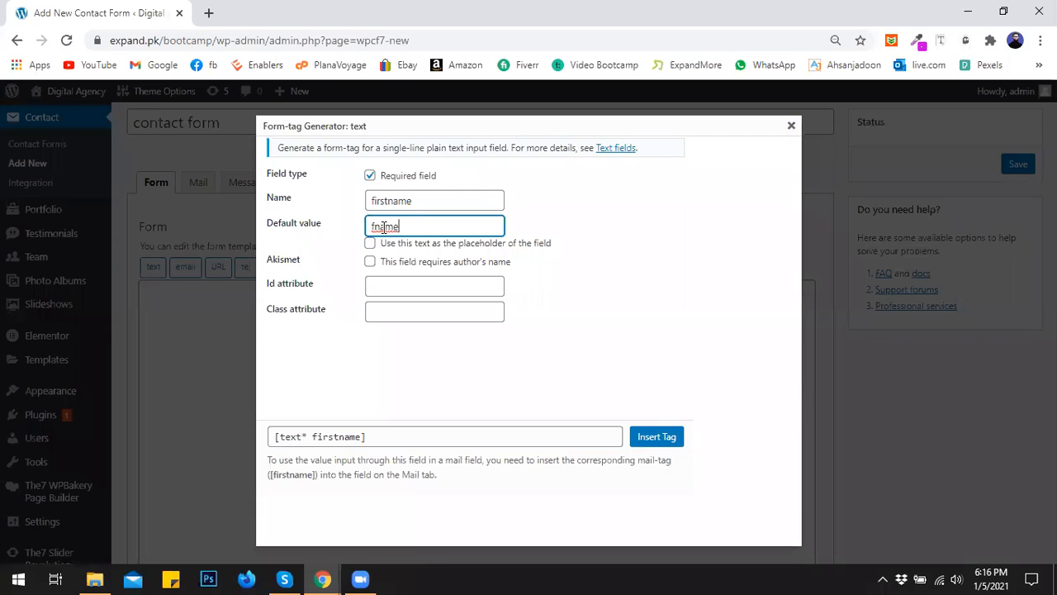
left_click(370, 243)
left_click(373, 225)
key("BackSpace")
type("First")
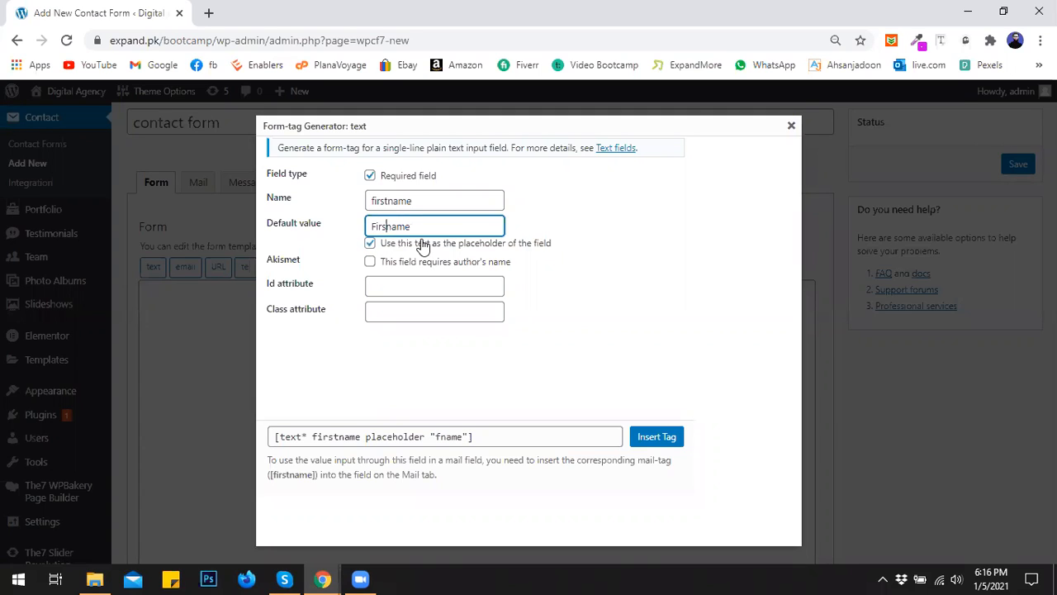
key("Delete")
type("N")
- Set the field's id to fname and insert the tag into the template
left_click(380, 284)
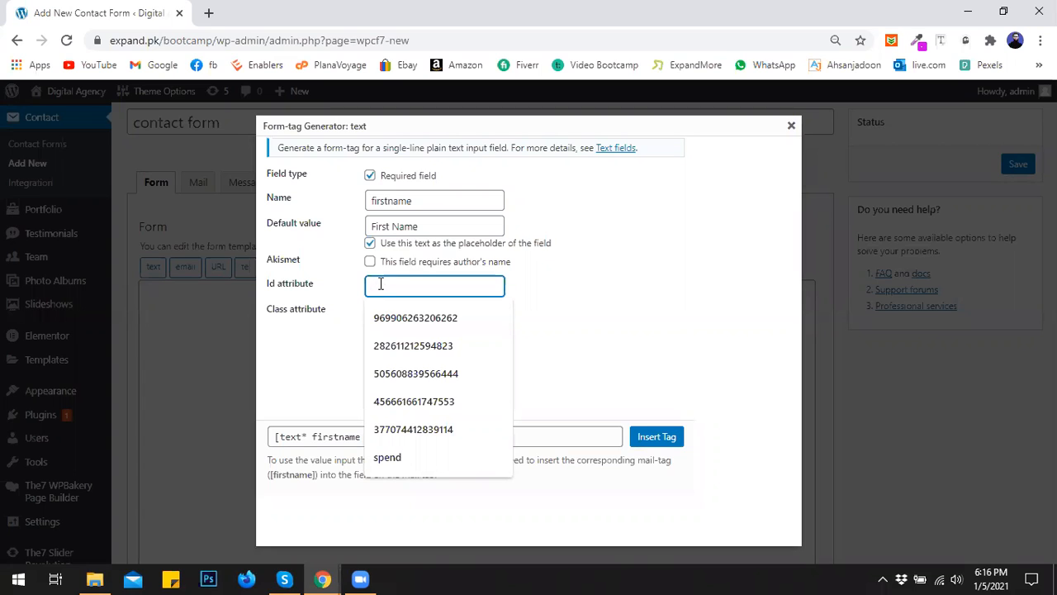
left_click(324, 301)
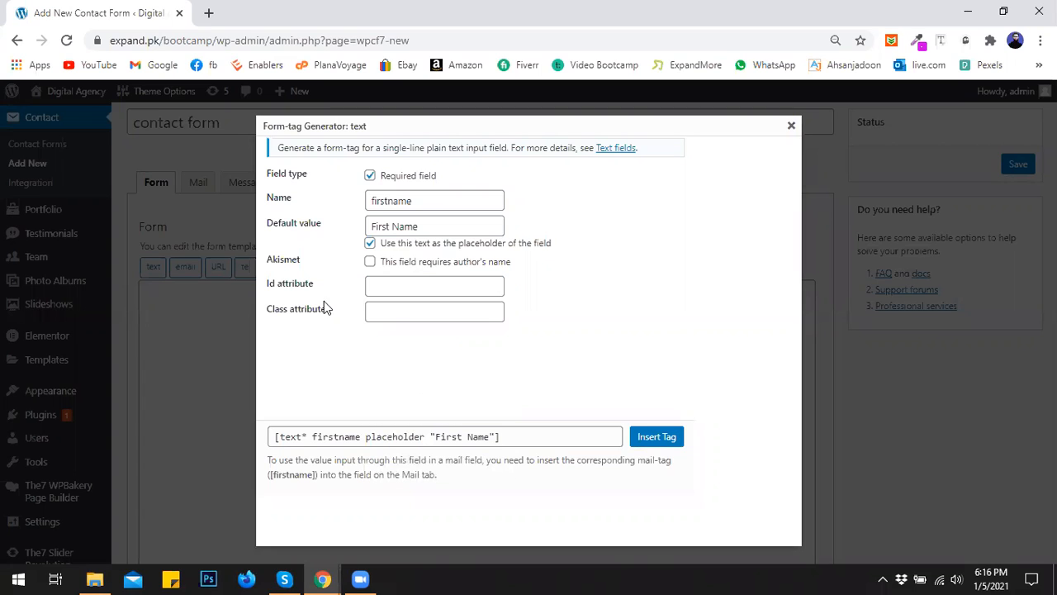
left_click(396, 283)
type("fname")
key("BackSpace")
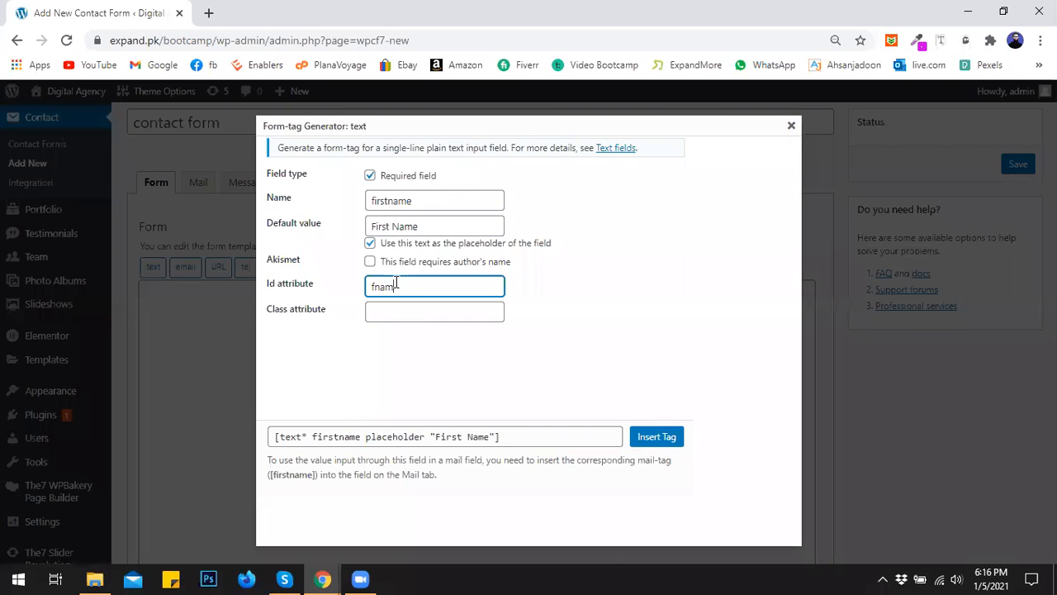
type("e")
left_click(555, 302)
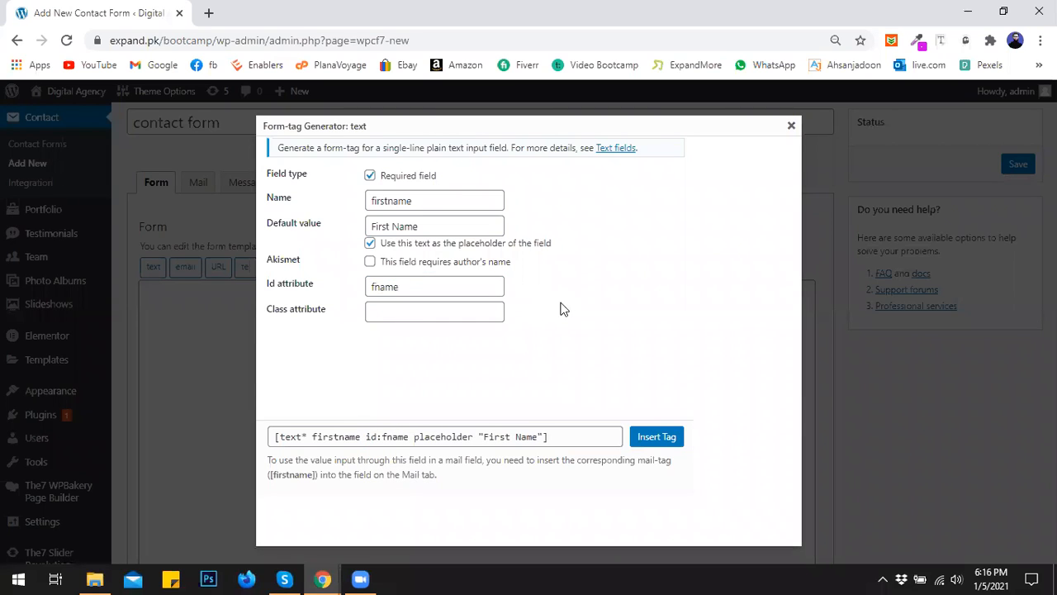
left_click(650, 436)
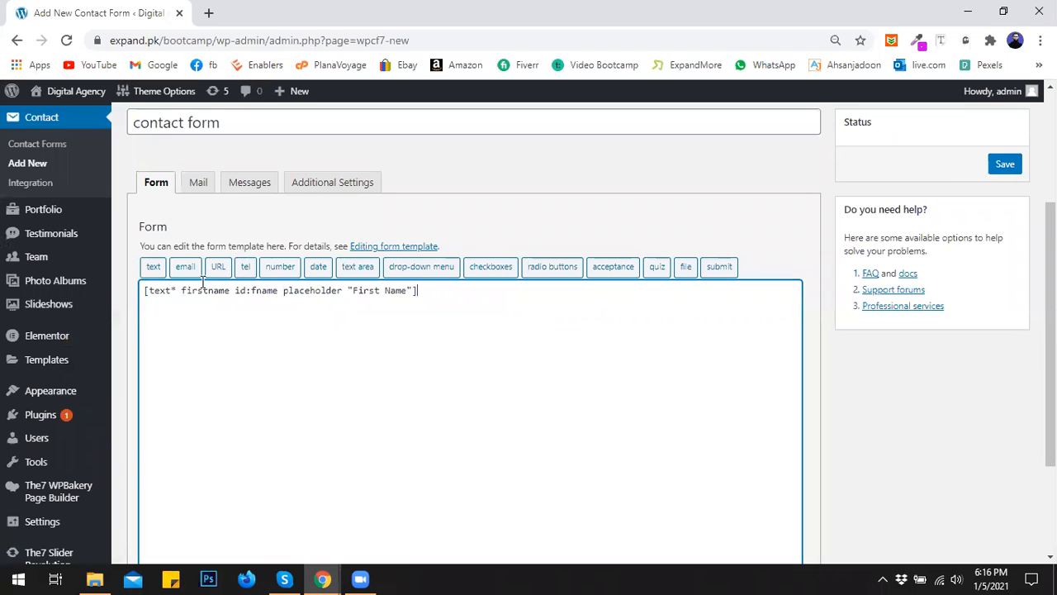
- Generate another text field named lastname with placeholder 'Last Name'
left_click(153, 266)
left_click_drag(422, 201, 341, 205)
type("last")
key("BackSpace")
key("BackSpace")
key("BackSpace")
key("BackSpace")
type("la")
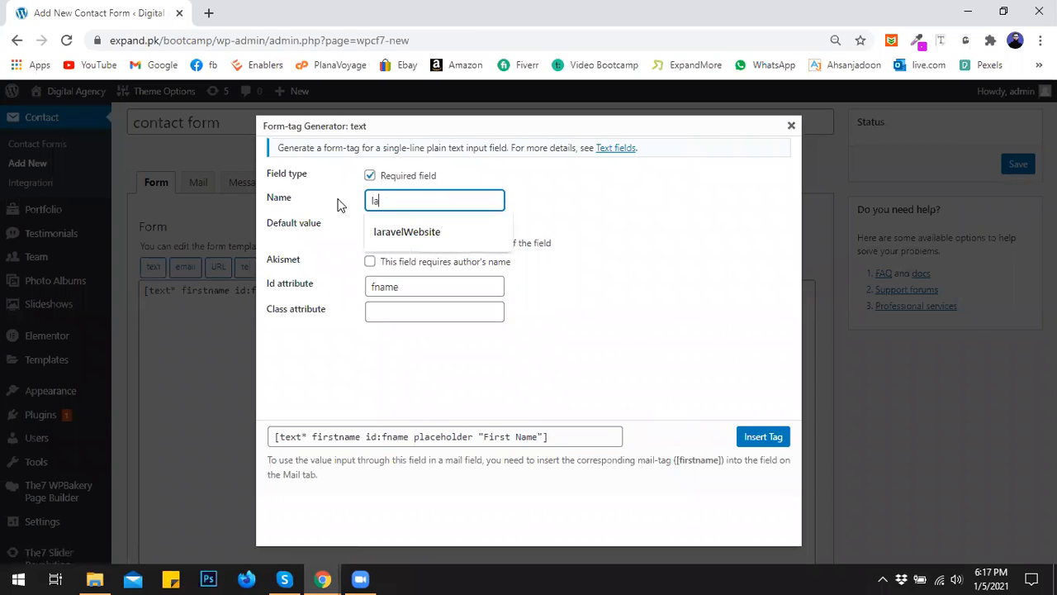
type("stname")
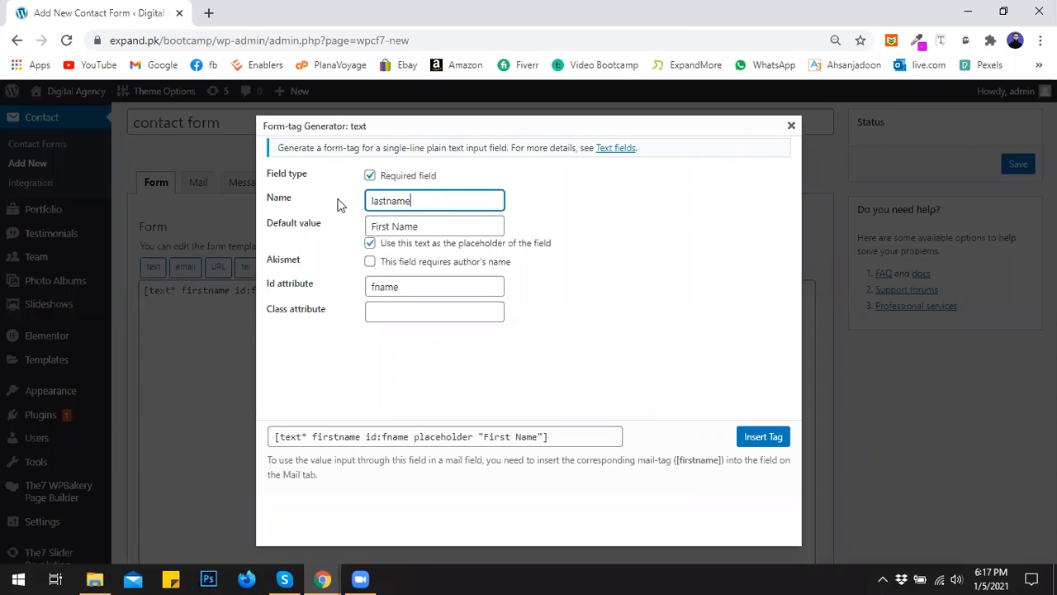
left_click_drag(391, 227, 370, 225)
type("Last")
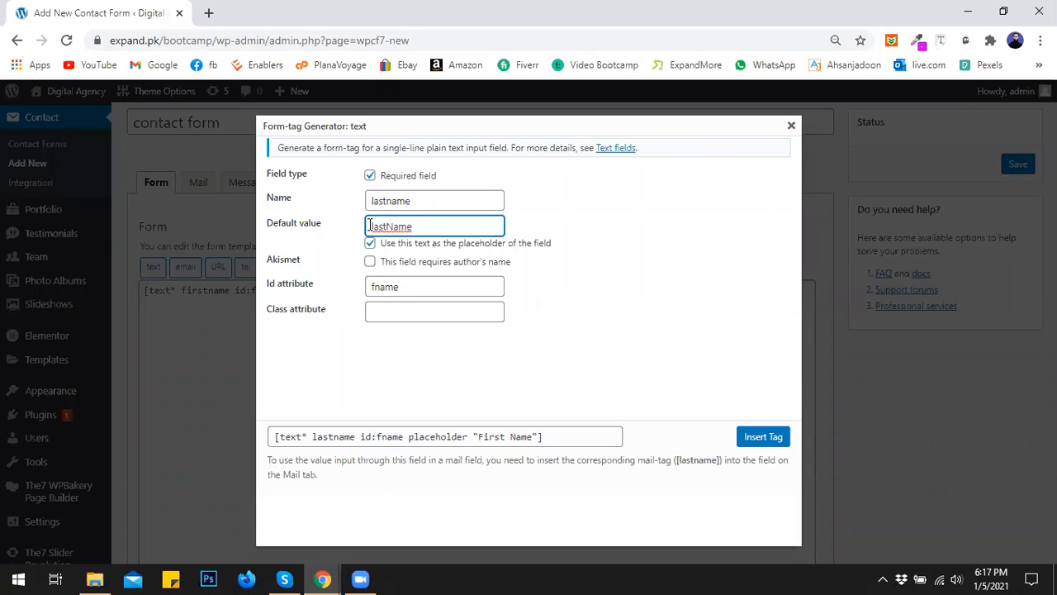
key("Delete")
type("L")
key("Right")
key("Right")
key("Right")
- Set the last-name field's id to lname and insert it into the template
left_click(369, 287)
key("Delete")
key("Delete")
key("Delete")
key("Delete")
key("Delete")
type("lname")
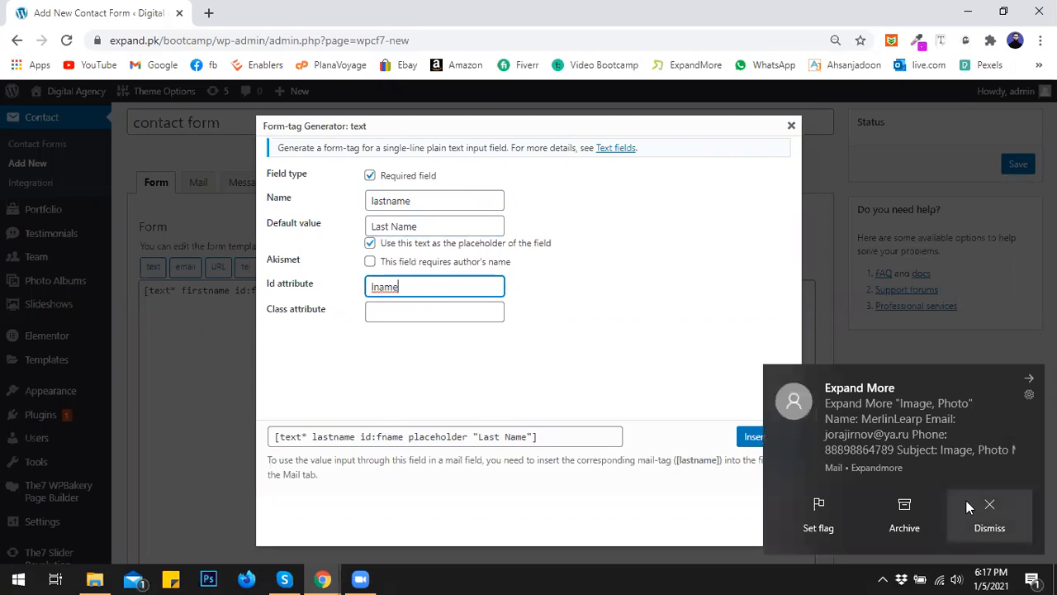
left_click(989, 514)
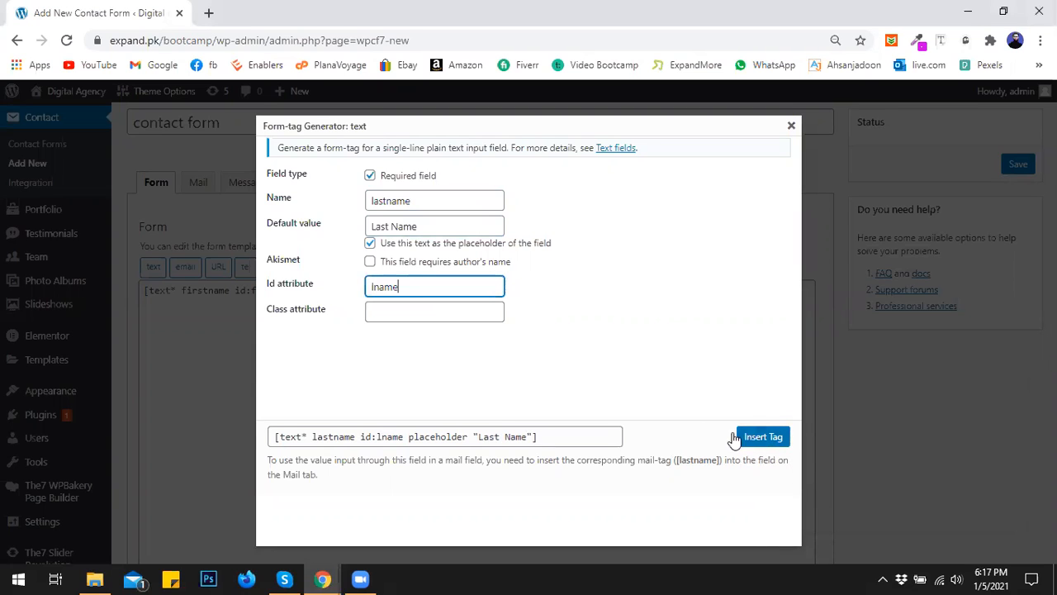
left_click(778, 445)
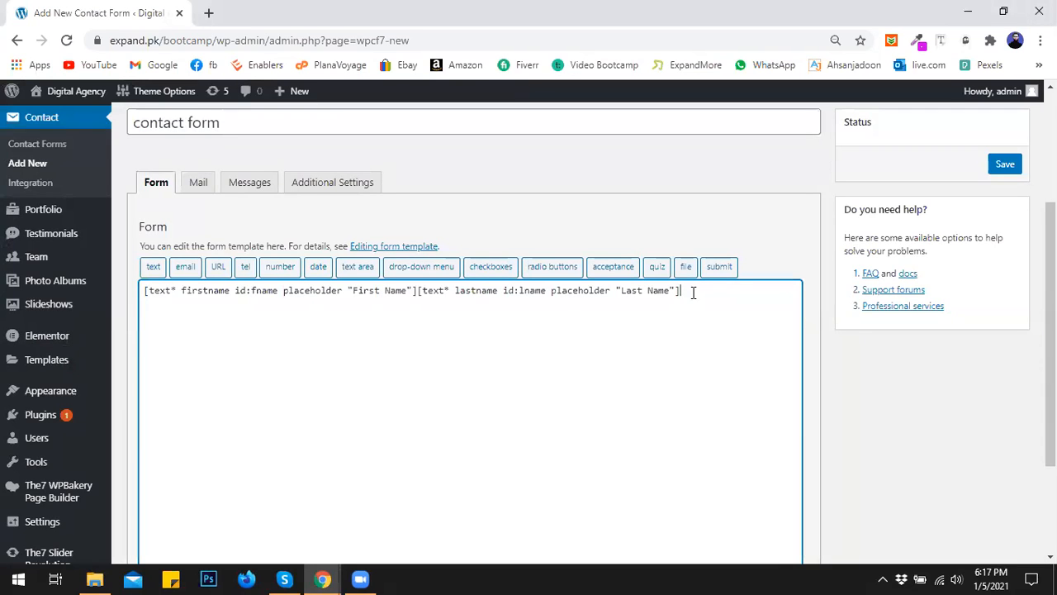
left_click(197, 271)
- Insert a required email field named email, placeholder 'Enter Valid Email', id email
left_click(369, 175)
left_click_drag(428, 200, 391, 201)
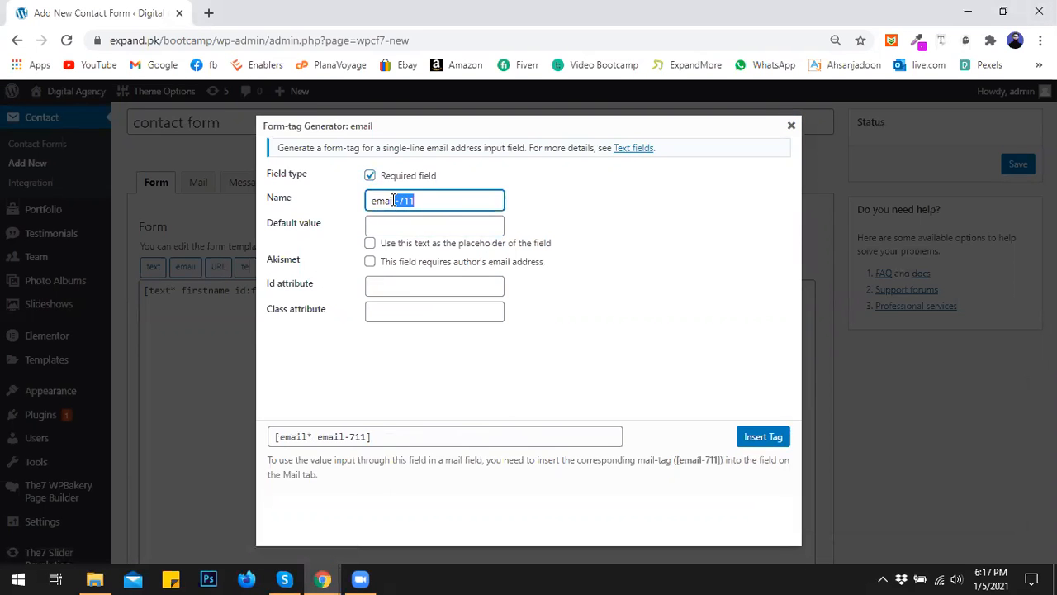
key("BackSpace")
left_click(392, 224)
type("E")
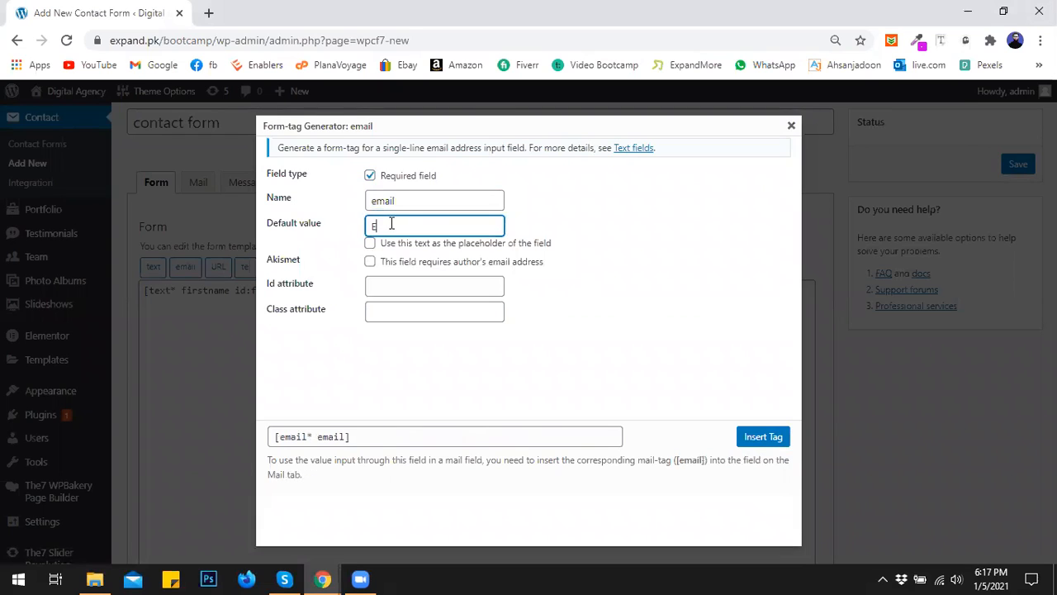
type("nter Valid Ema")
left_click(370, 243)
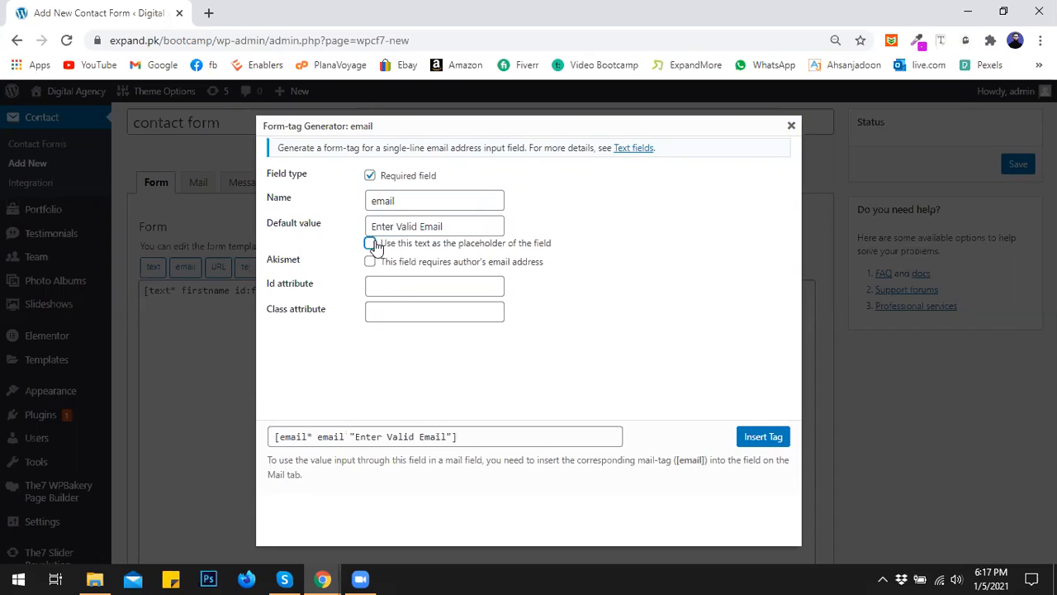
left_click(387, 285)
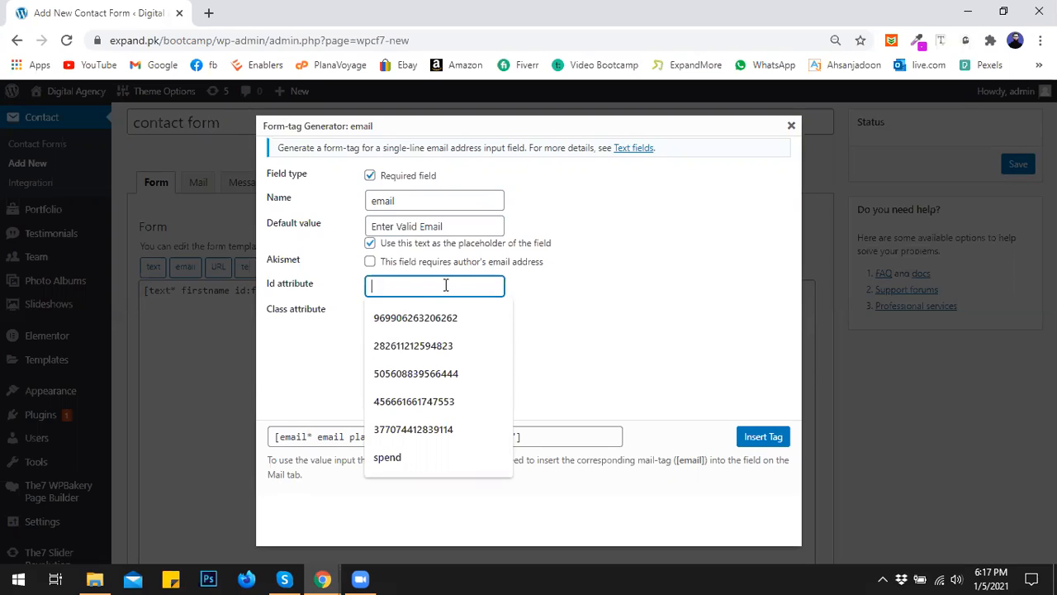
type("email")
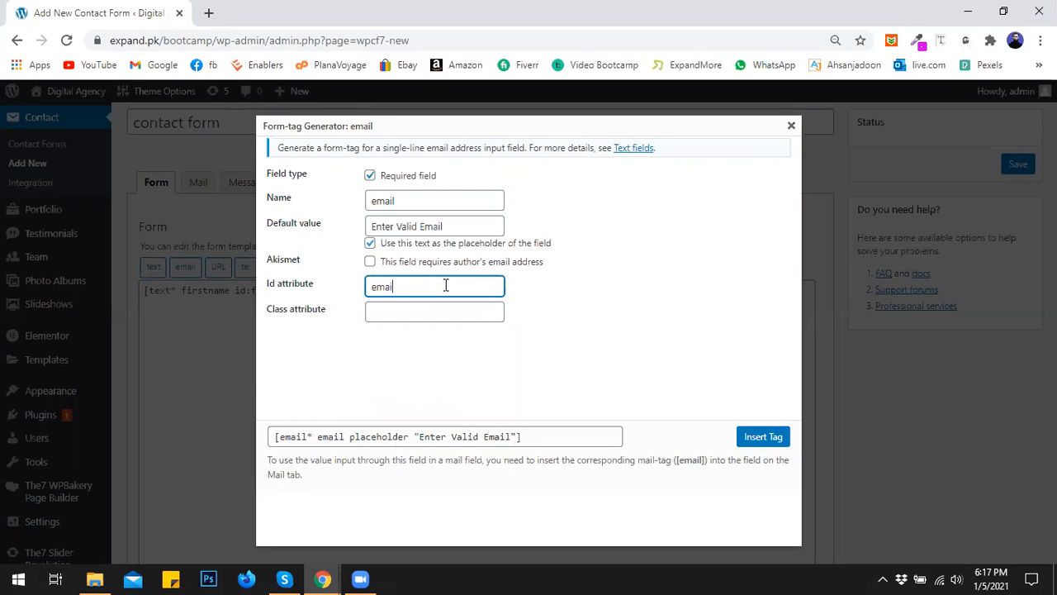
left_click(755, 436)
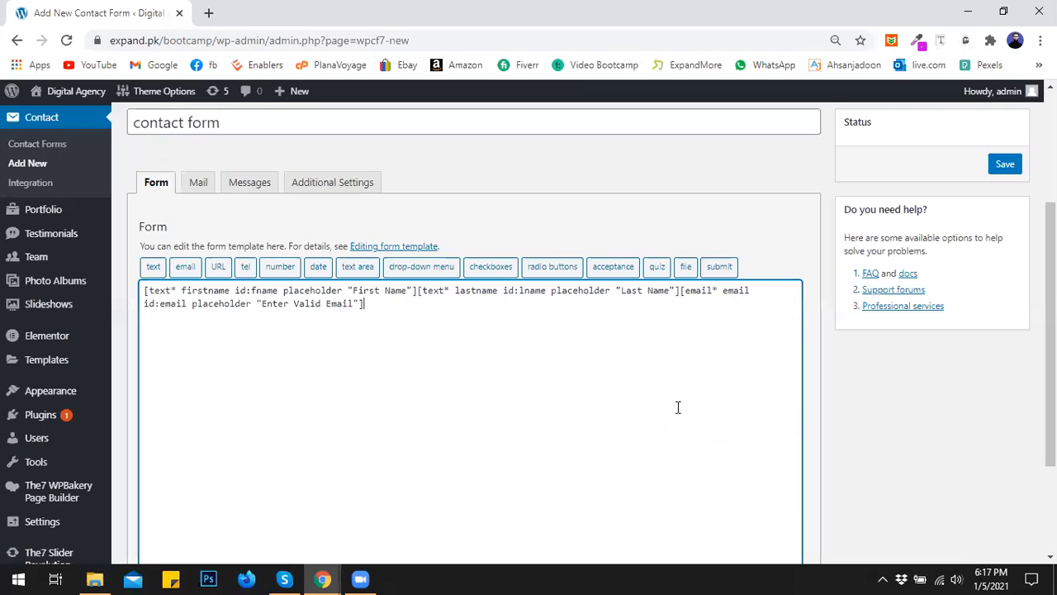
- Insert a required tel field named tel, placeholder 'Enter Mobile Number', id number
left_click(247, 266)
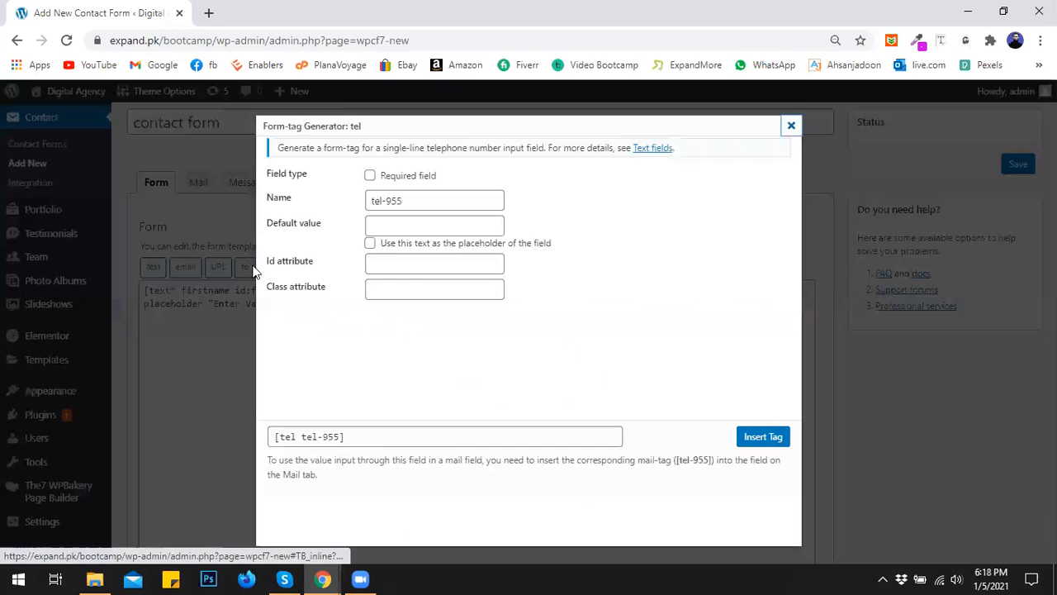
left_click(370, 175)
left_click_drag(384, 200, 420, 201)
key("BackSpace")
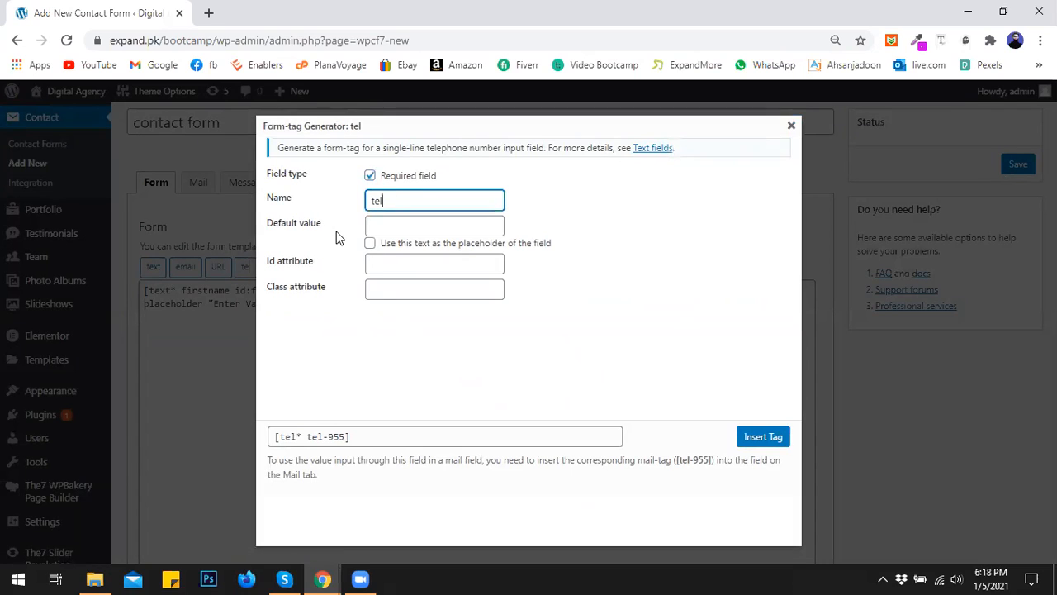
left_click(380, 226)
type("Enter ")
type("Mo")
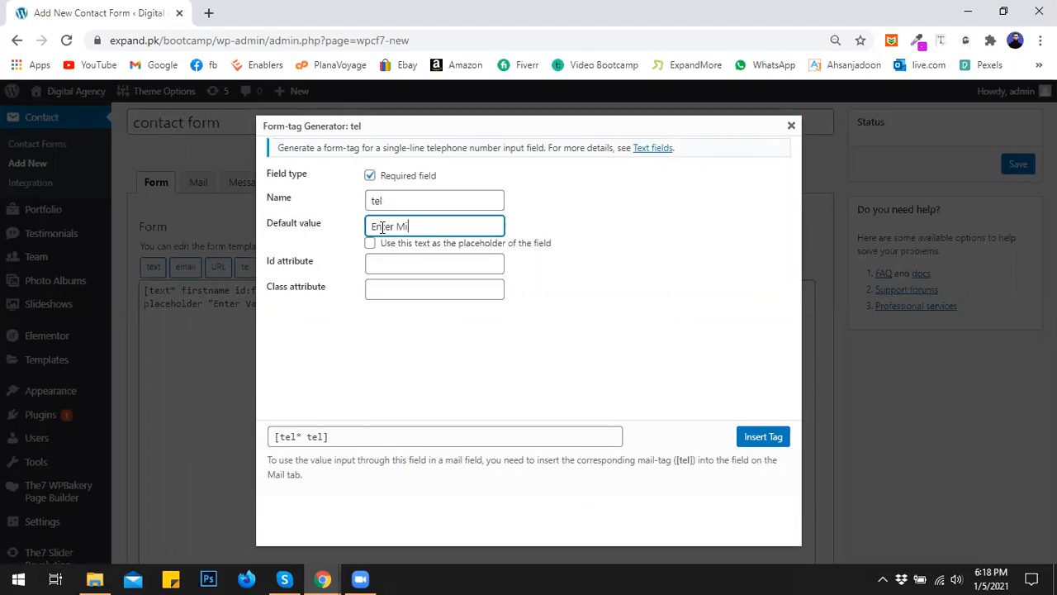
type("bile Number")
left_click(369, 243)
left_click(380, 263)
type("numb")
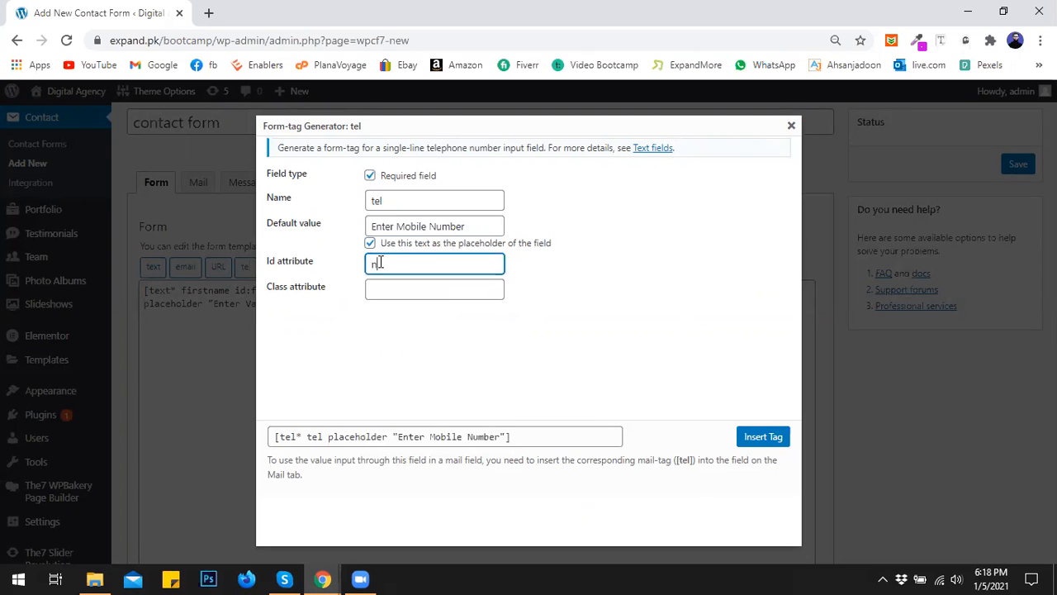
left_click(762, 434)
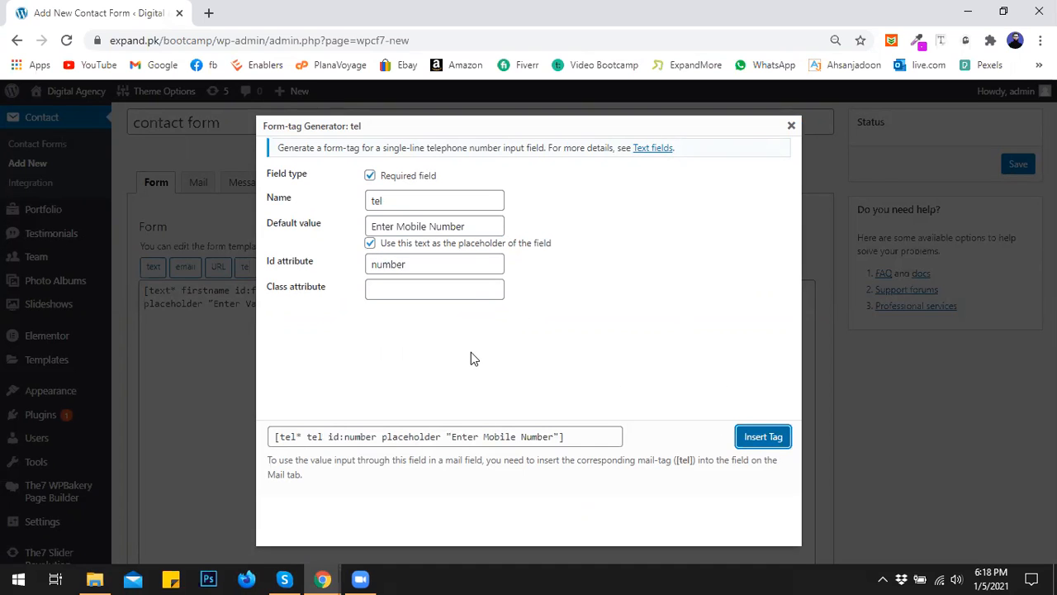
left_click(766, 440)
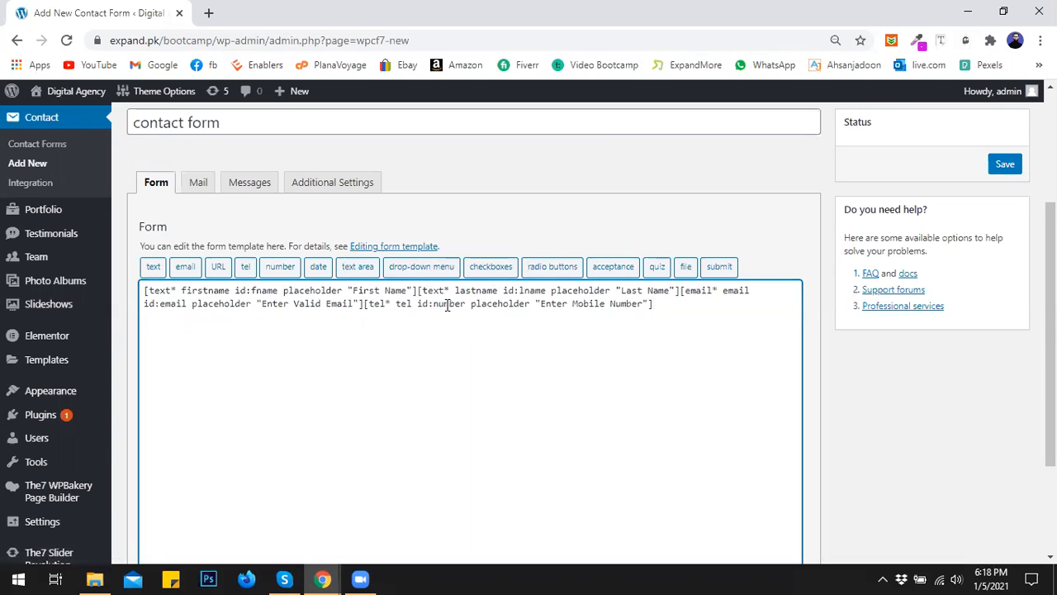
- Save the contact form and open Pages > Add New in a new tab
left_click(1003, 164)
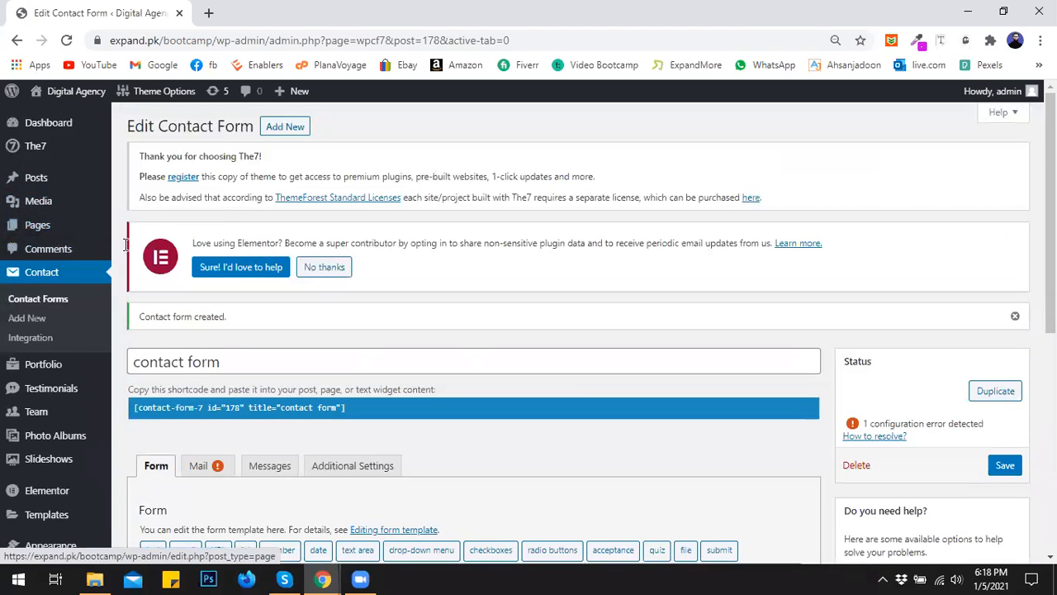
mouse_move(63, 229)
middle_click(130, 248)
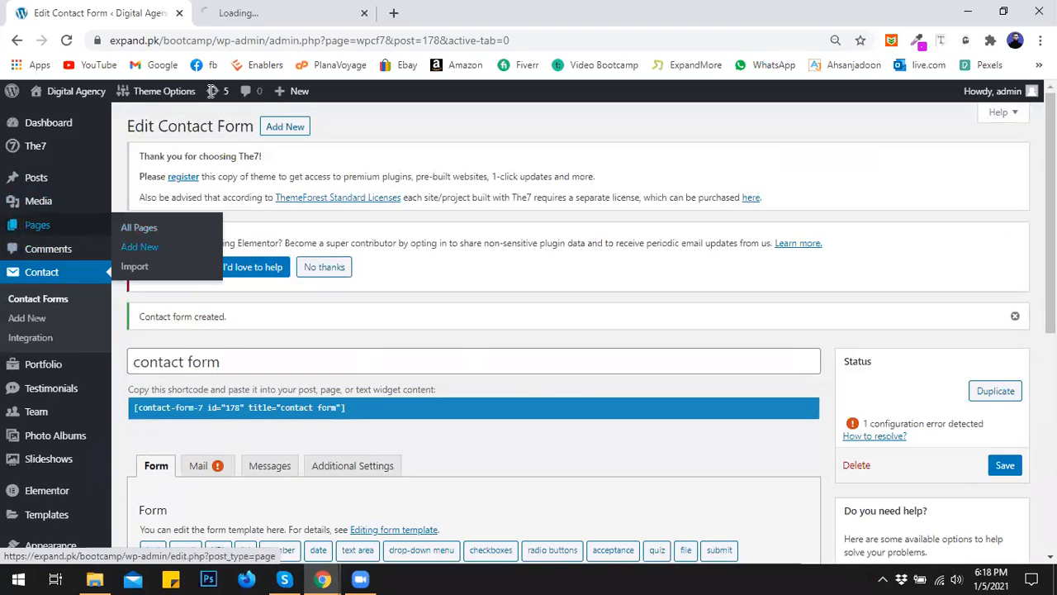
- Select the saved form's shortcode, then return to the new page tab
left_click(248, 13)
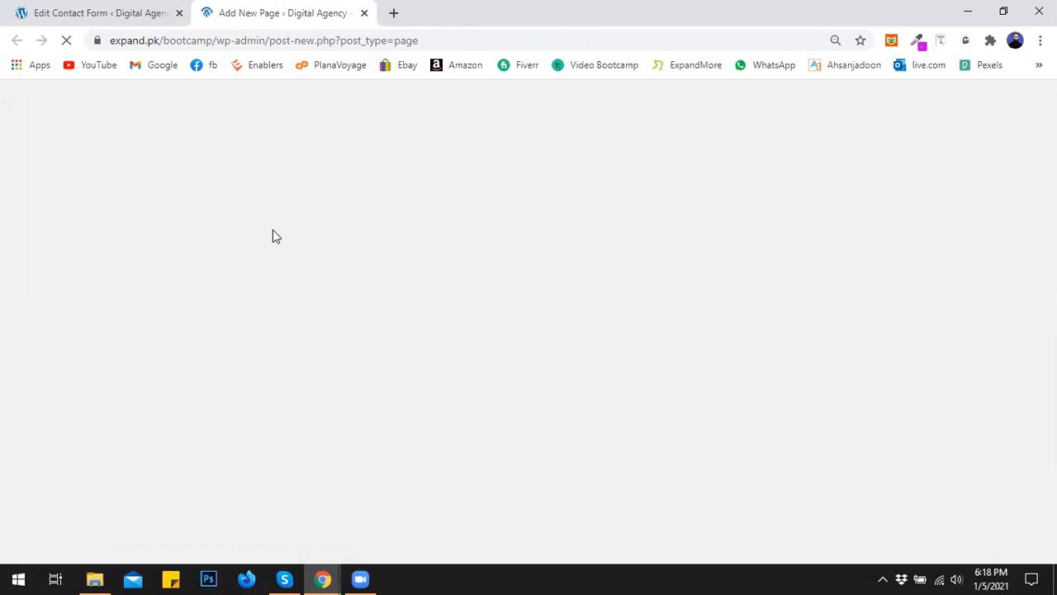
left_click(136, 10)
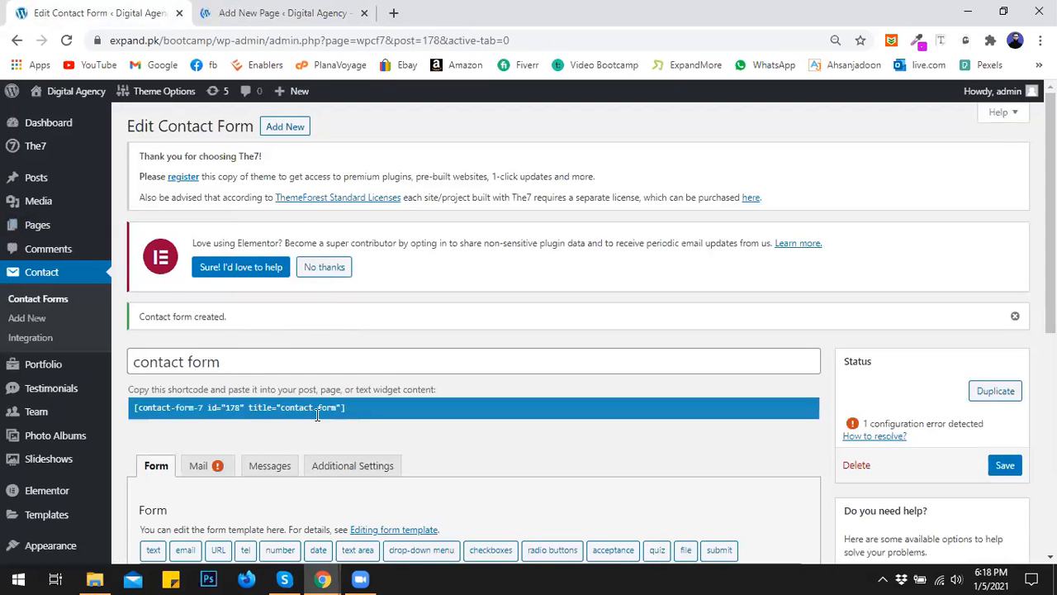
left_click(348, 408)
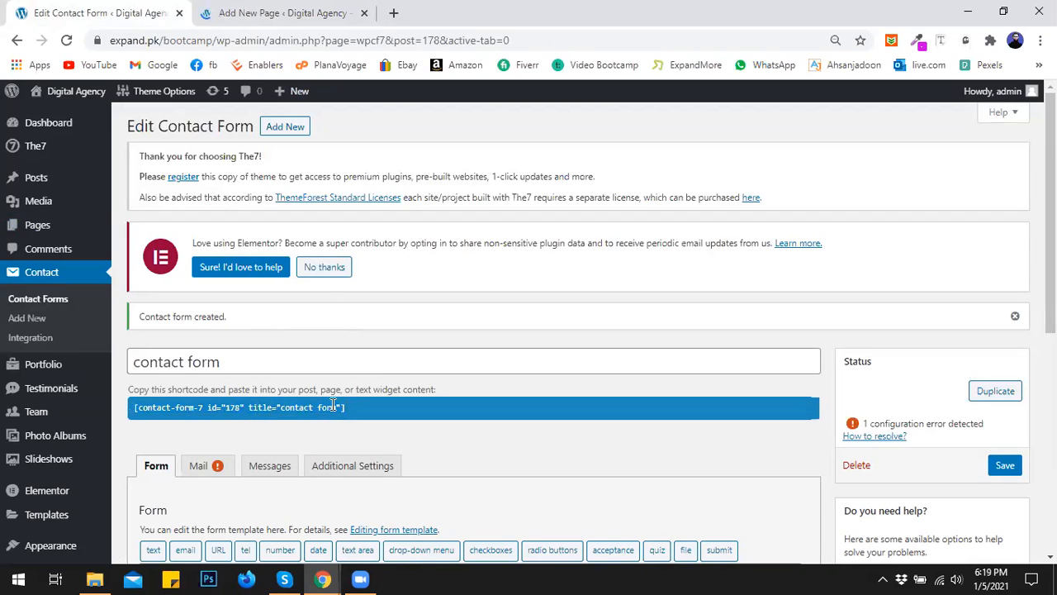
left_click(281, 14)
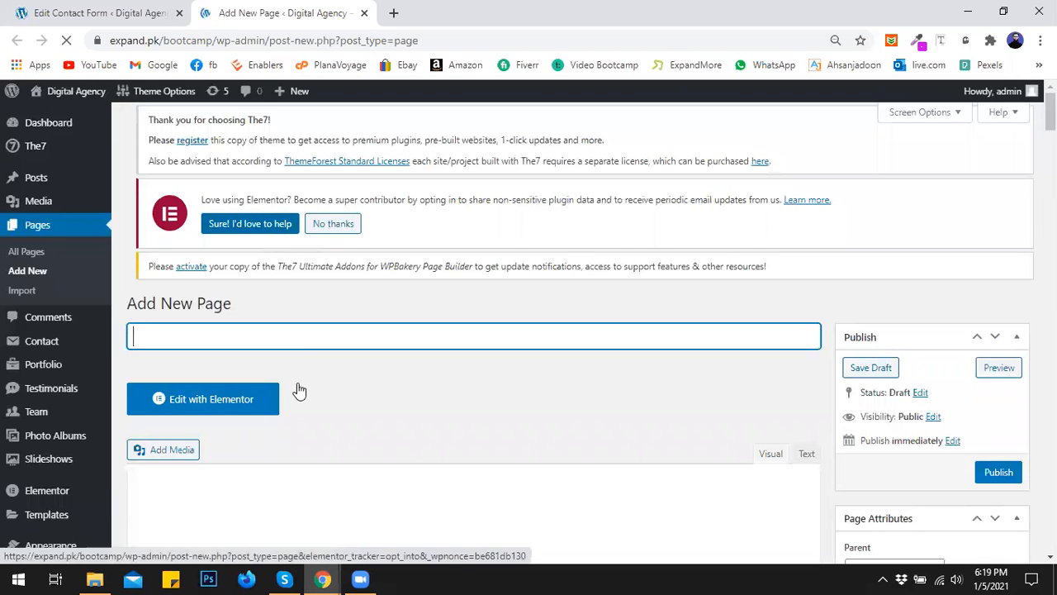
- Title the new page 'Contact Us' and switch to the Backend Editor
type("Con")
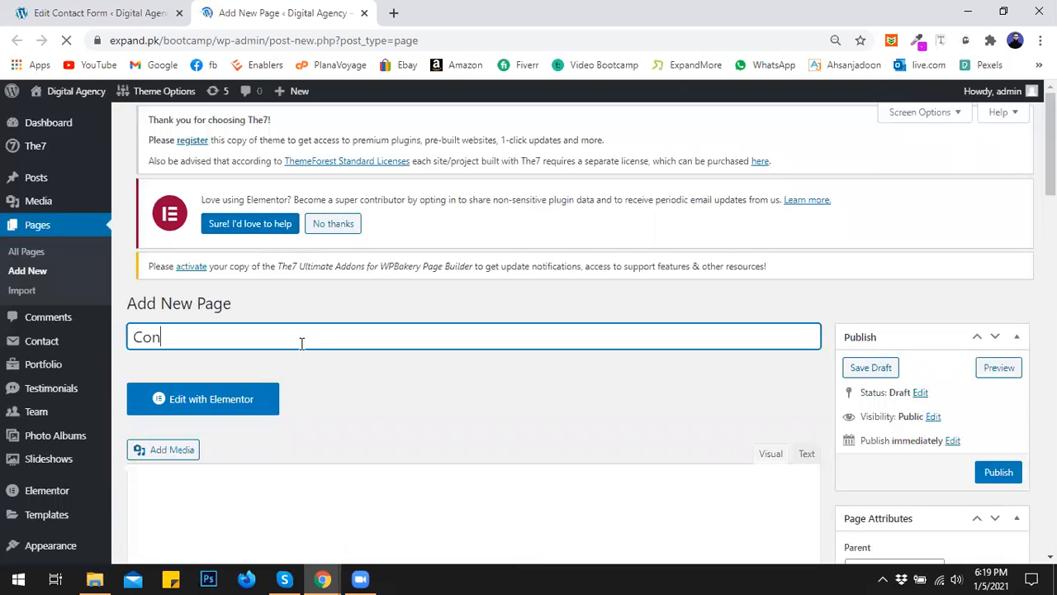
type("tact Us")
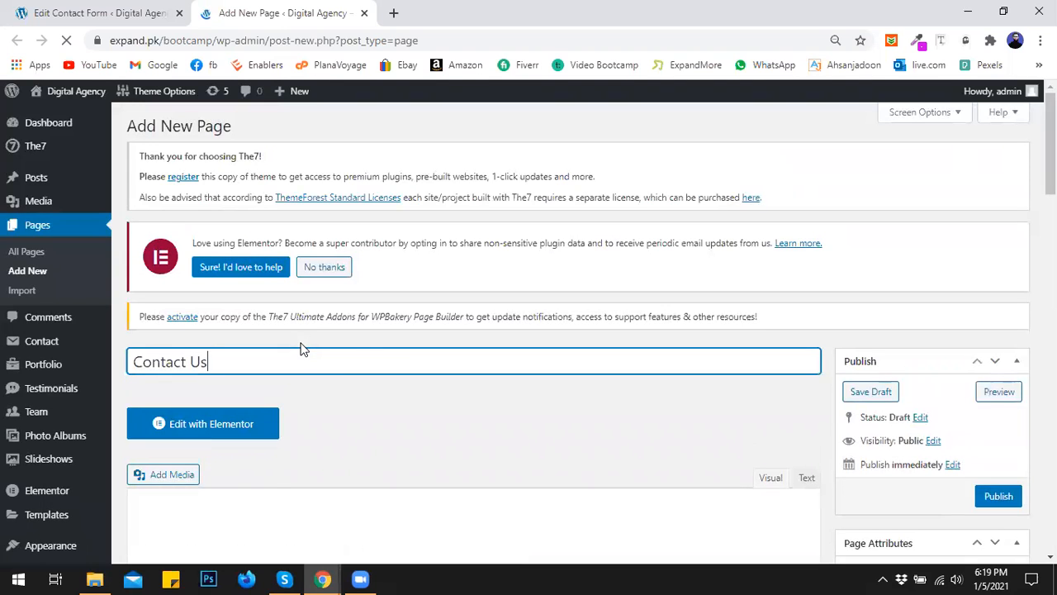
scroll(372, 352, "down", 2)
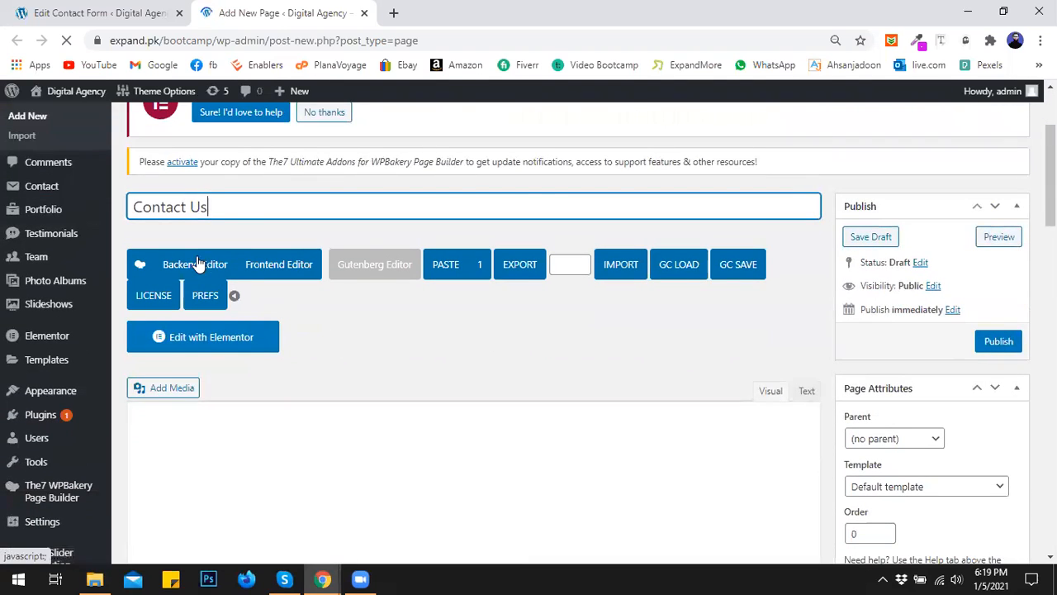
left_click(209, 266)
scroll(384, 355, "down", 4)
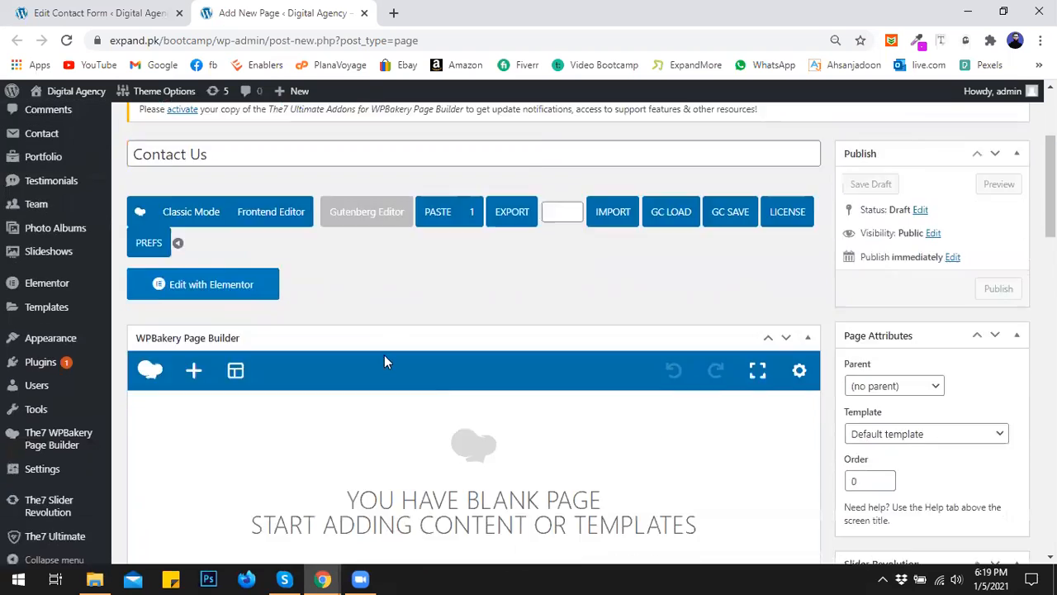
- Add a Contact Form 7 element showing 'contact form', save it, and publish the page
left_click(321, 299)
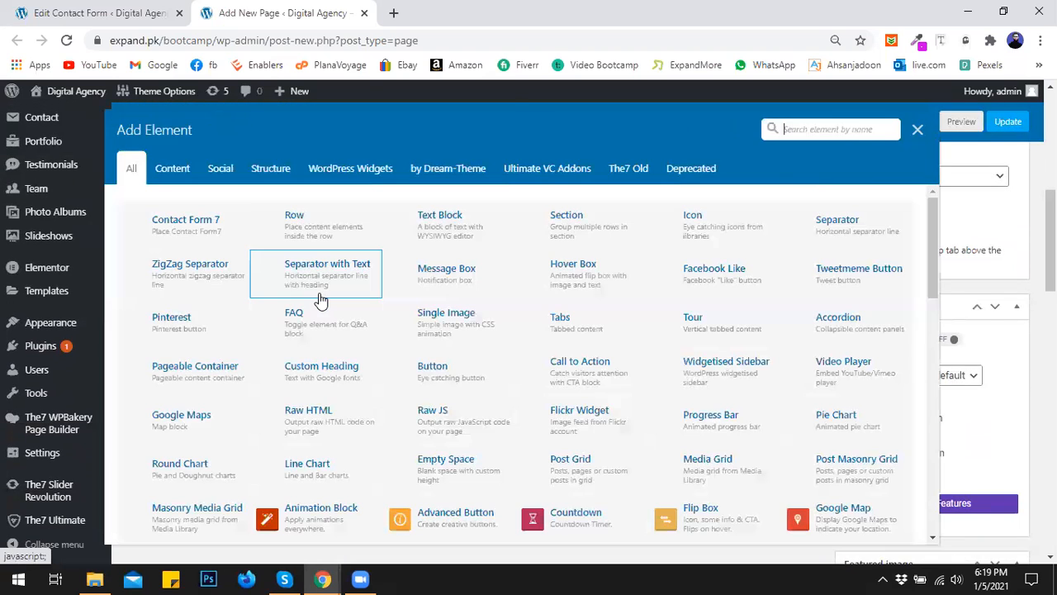
left_click(214, 228)
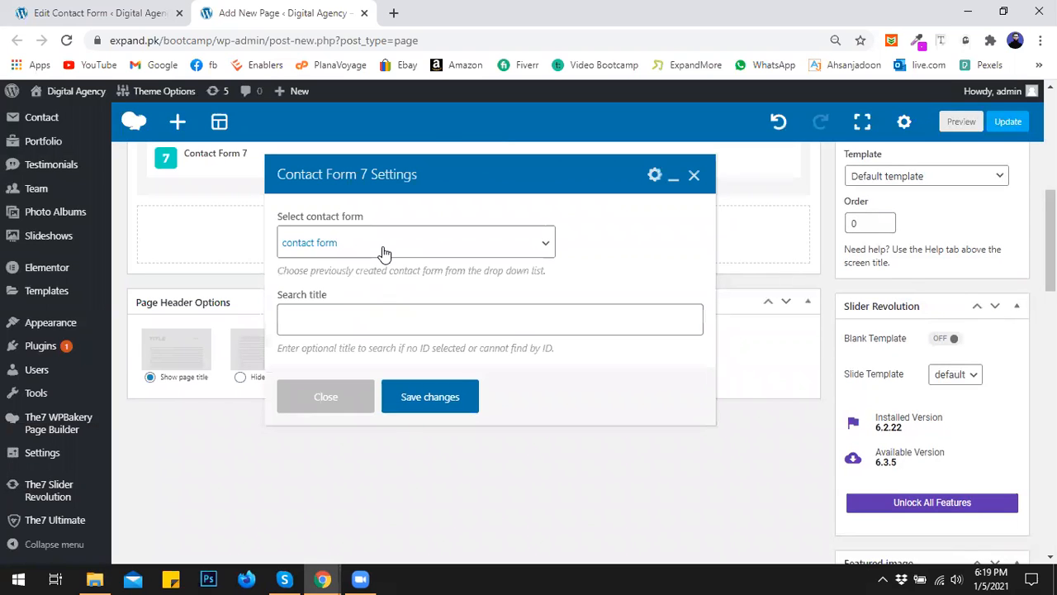
left_click(372, 252)
left_click(380, 265)
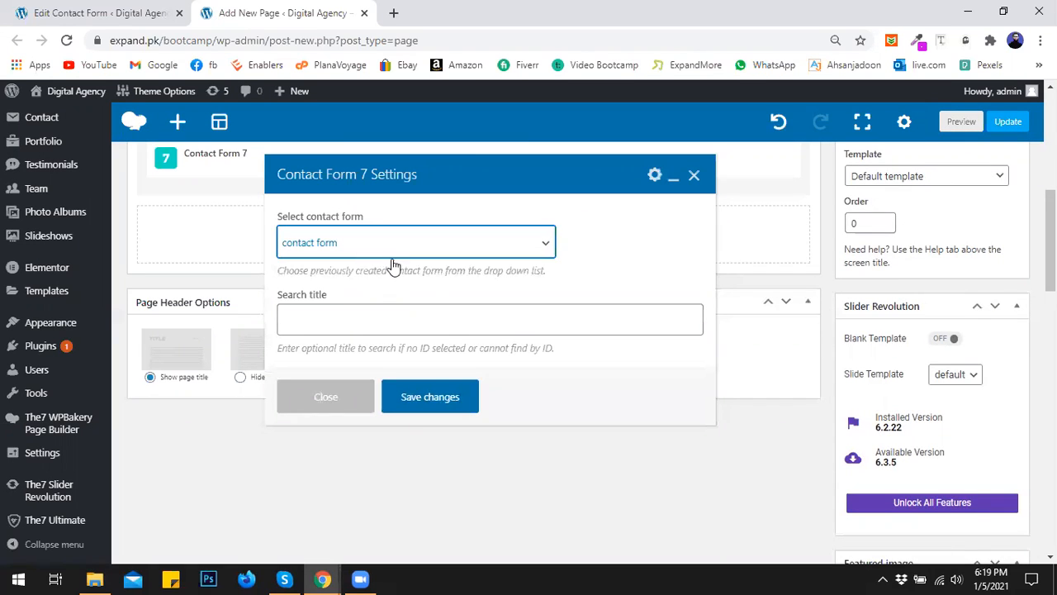
left_click(427, 404)
scroll(1030, 479, "down", 3)
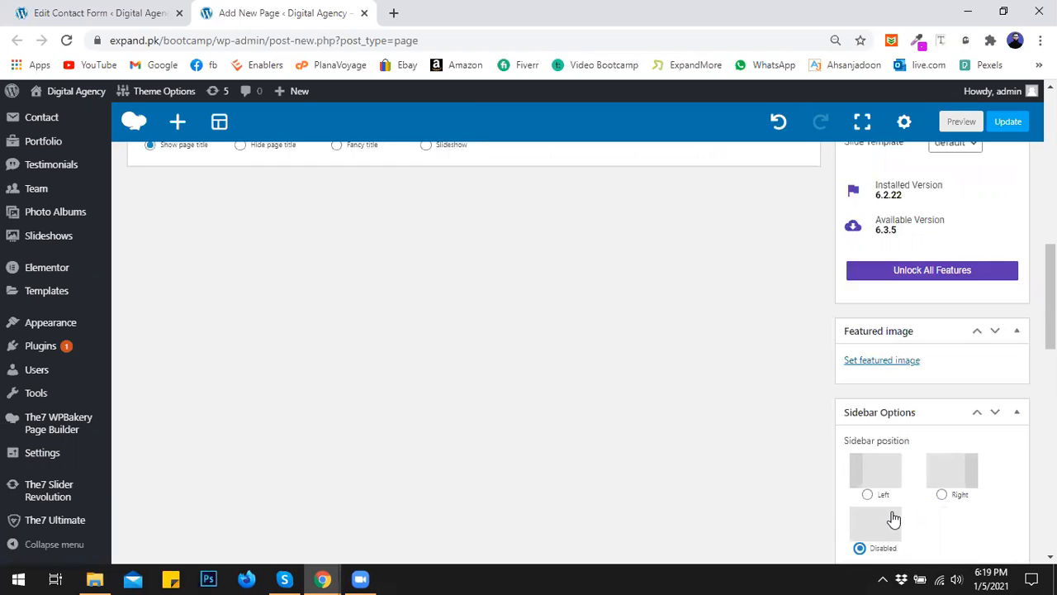
scroll(538, 351, "up", 2)
left_click(1006, 122)
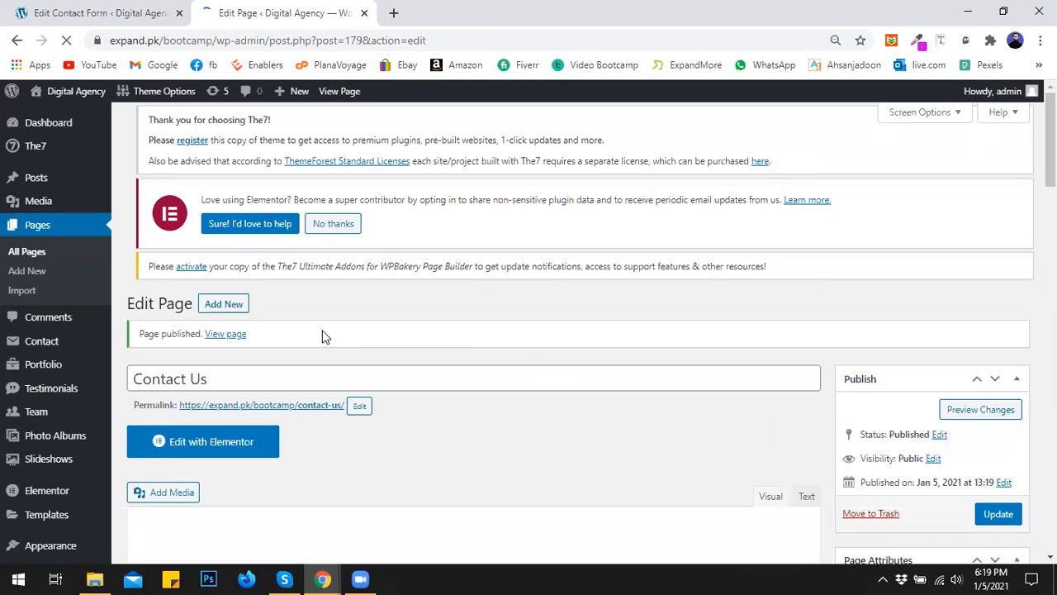
- View the live Contact Us page and its four form fields in a new tab, then return to the page editor
middle_click(271, 408)
left_click(487, 9)
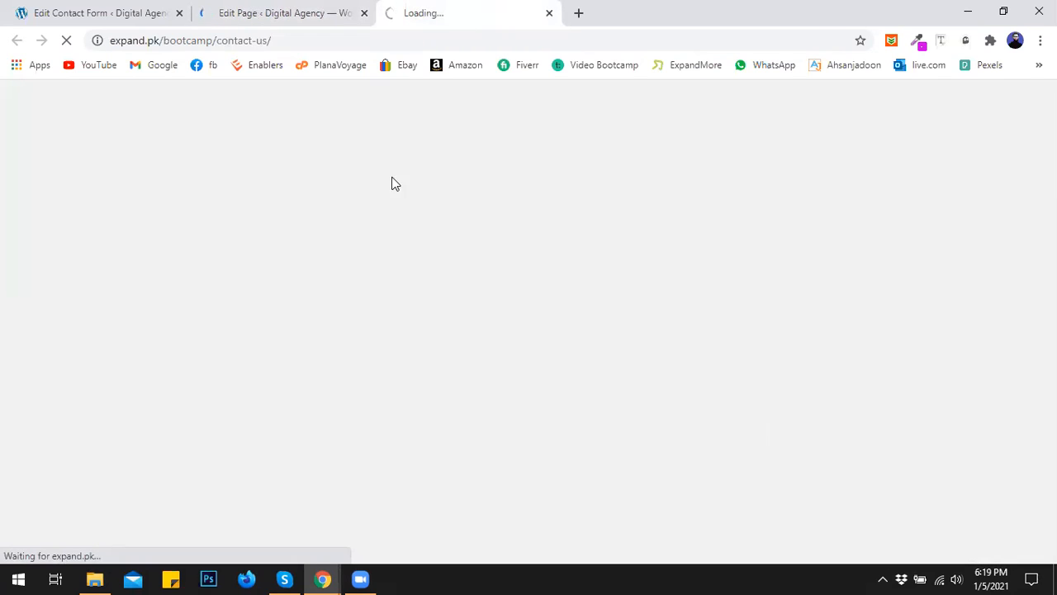
left_click(113, 8)
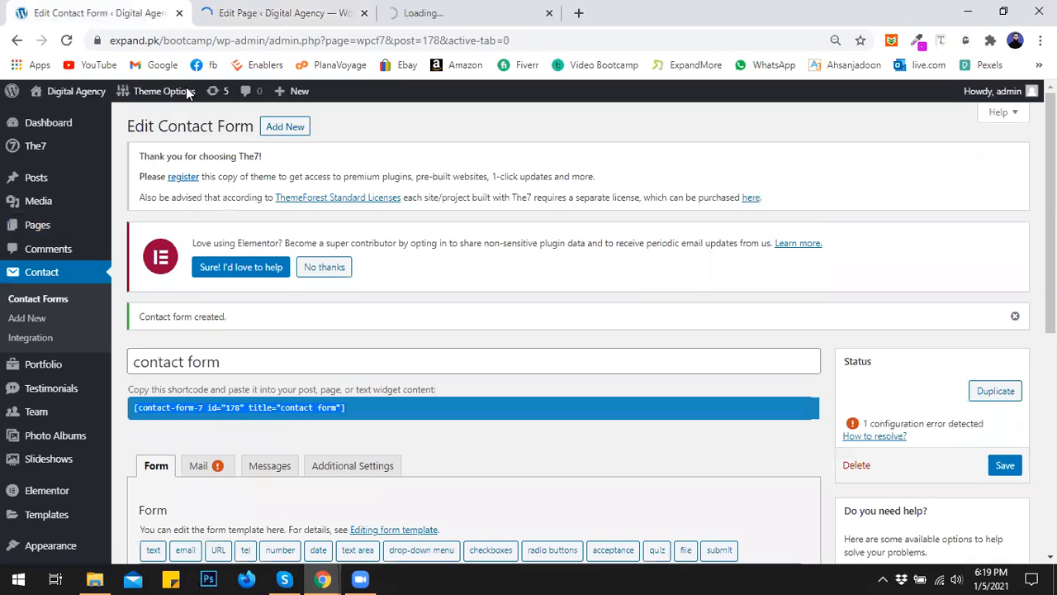
left_click(417, 10)
left_click(311, 8)
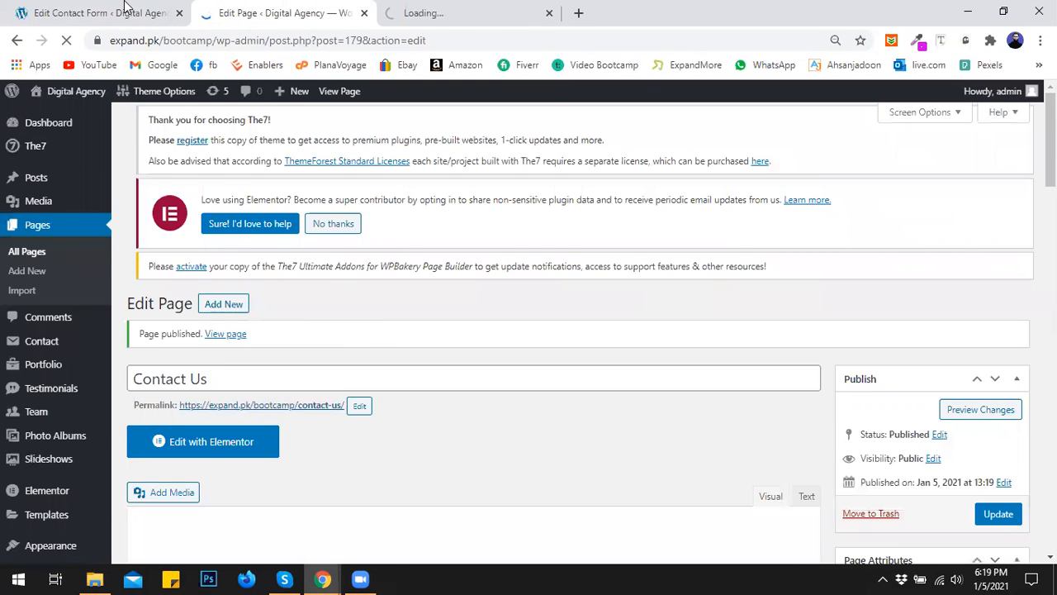
left_click(160, 10)
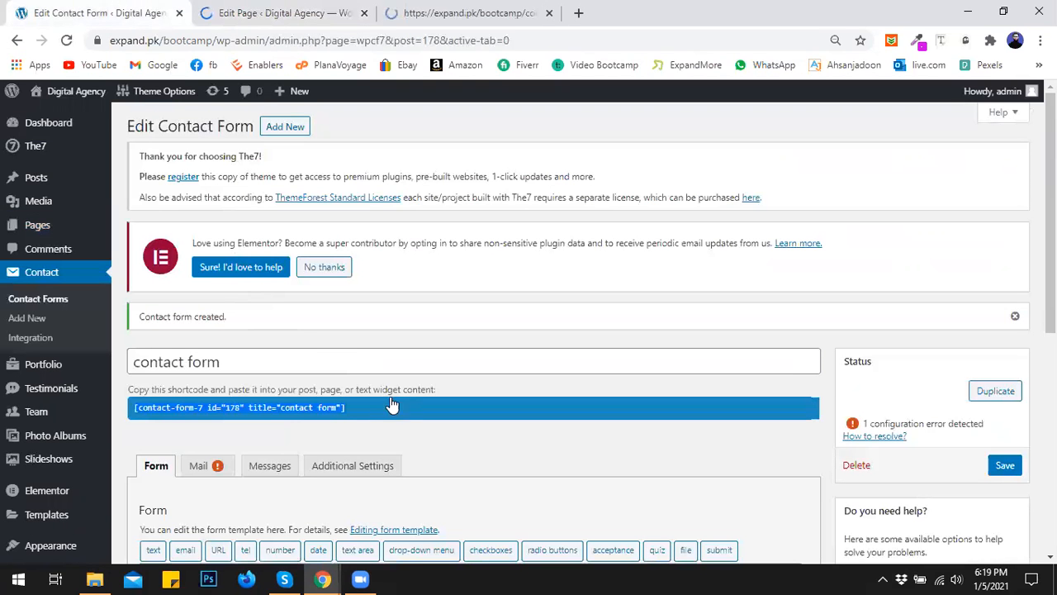
left_click(467, 20)
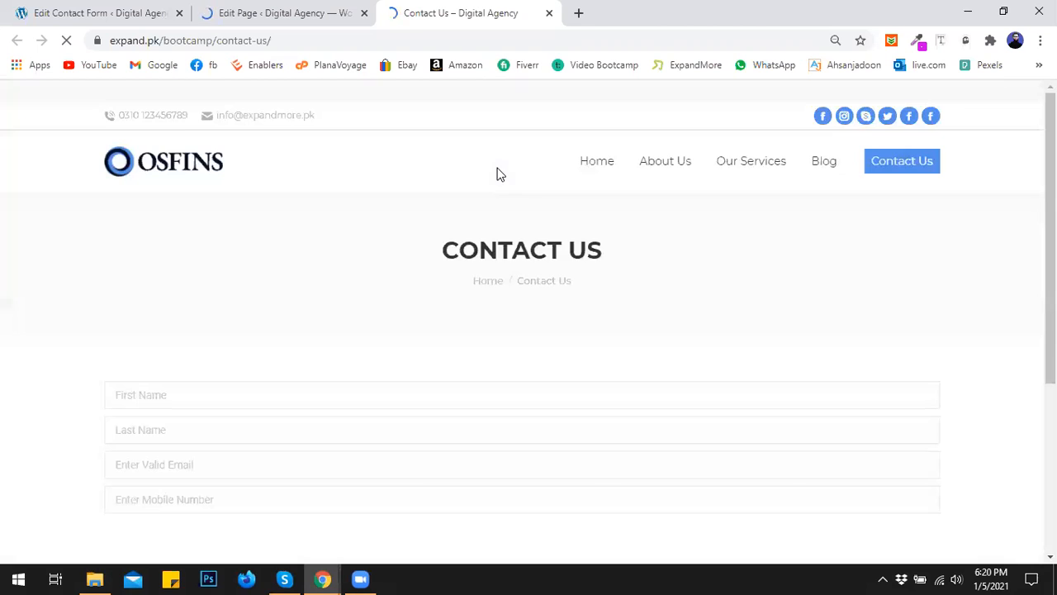
scroll(492, 220, "down", 1)
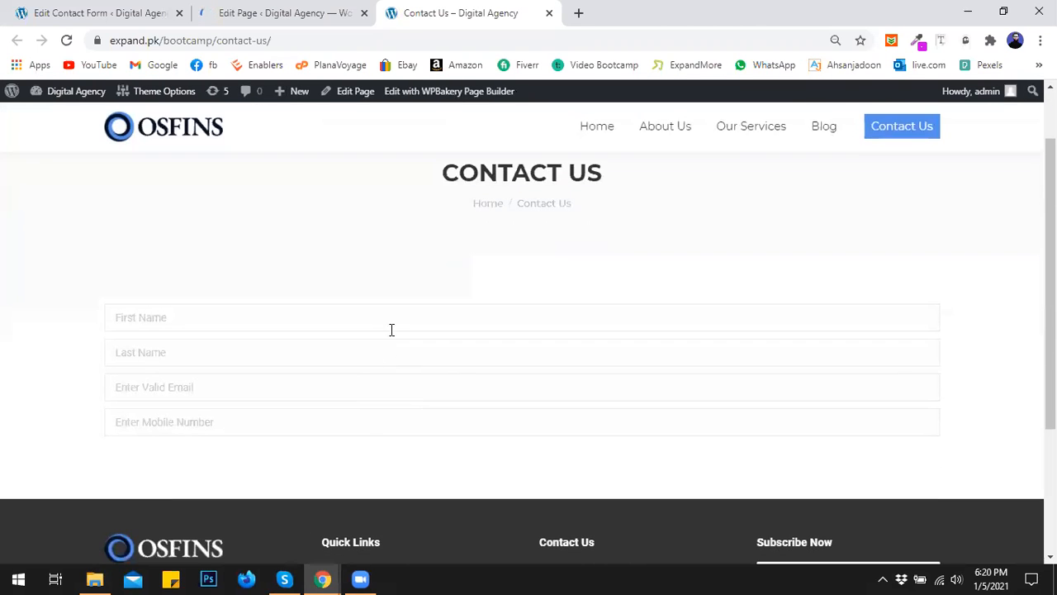
left_click(289, 12)
- Split the row into 1/4+1/2+1/4 columns and move the Contact Form 7 element into the middle column
scroll(347, 326, "down", 3)
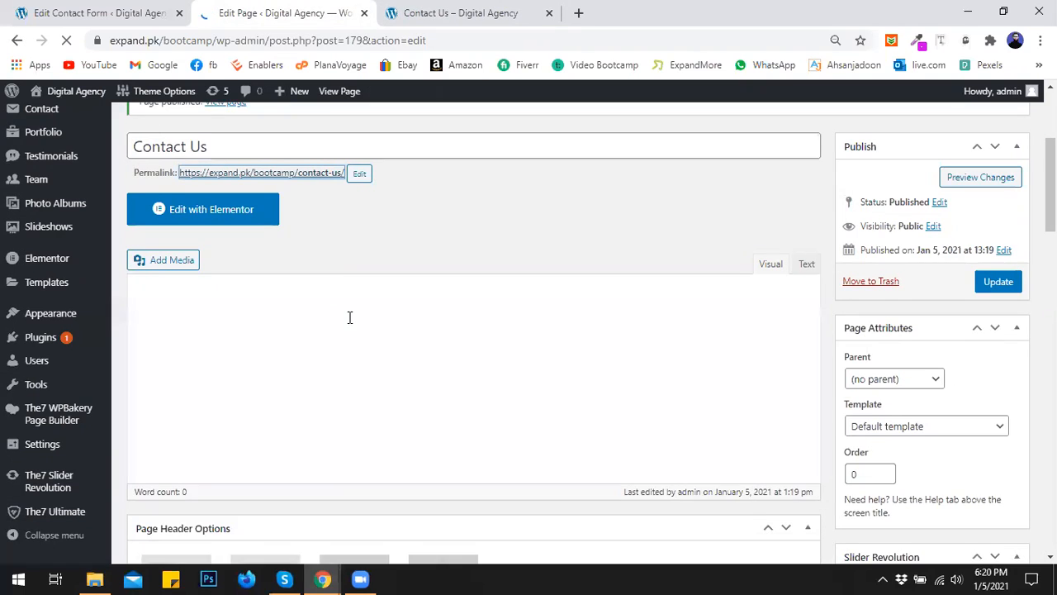
scroll(336, 279, "up", 3)
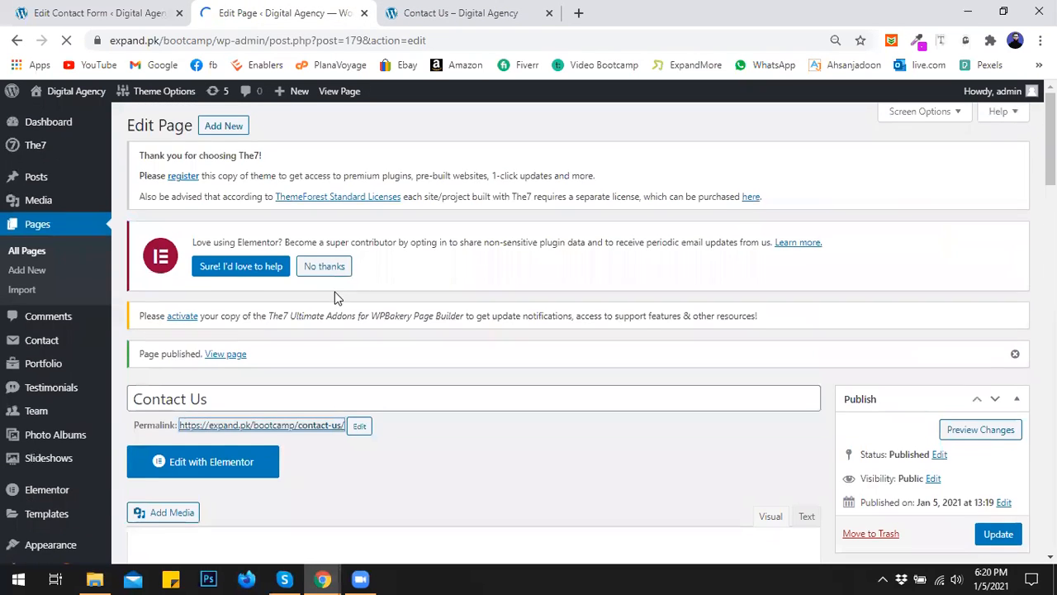
scroll(336, 294, "down", 4)
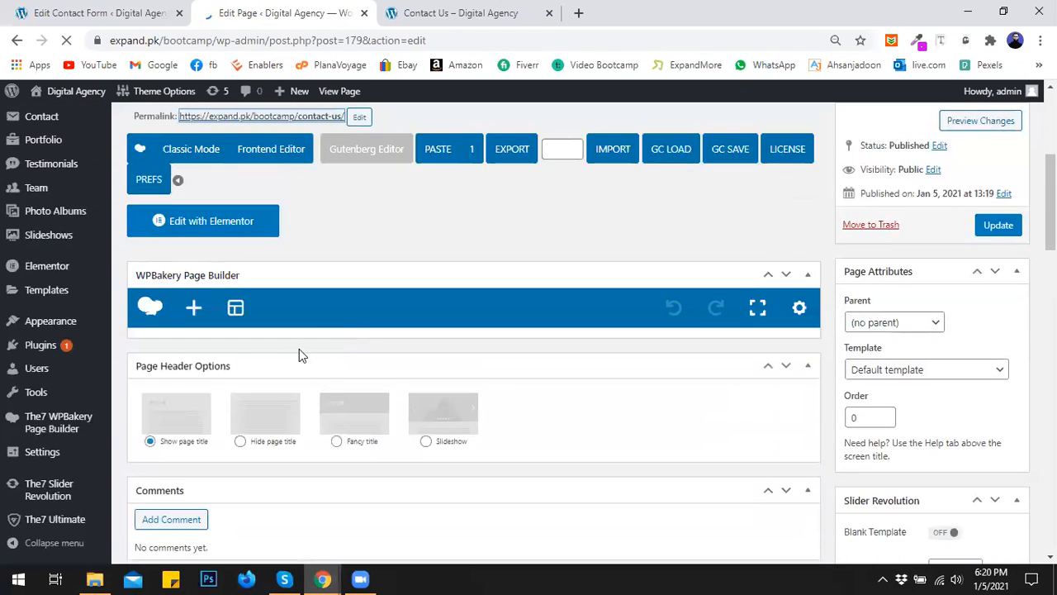
mouse_move(177, 347)
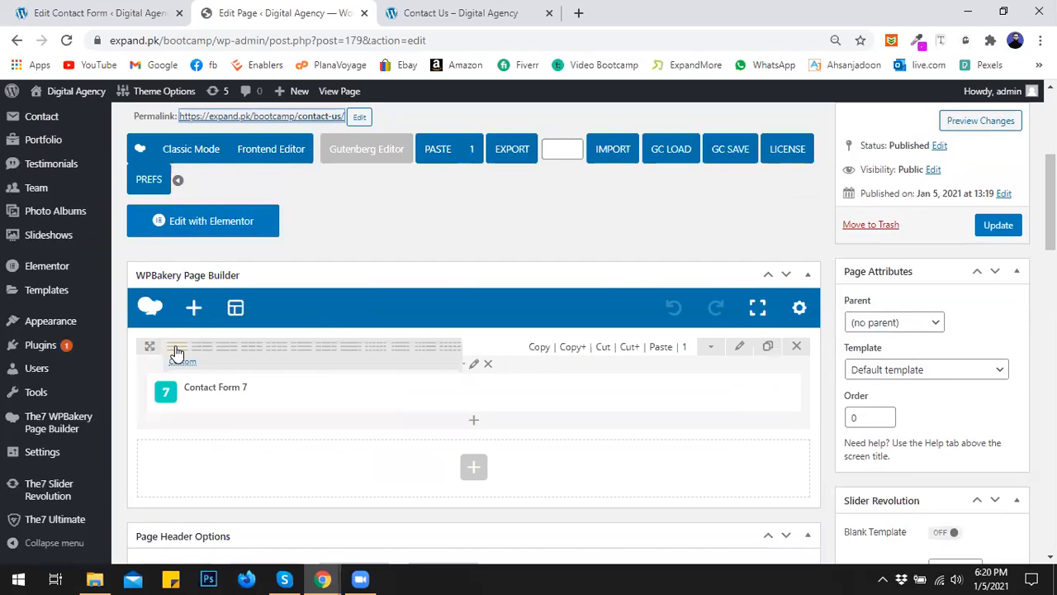
left_click(396, 352)
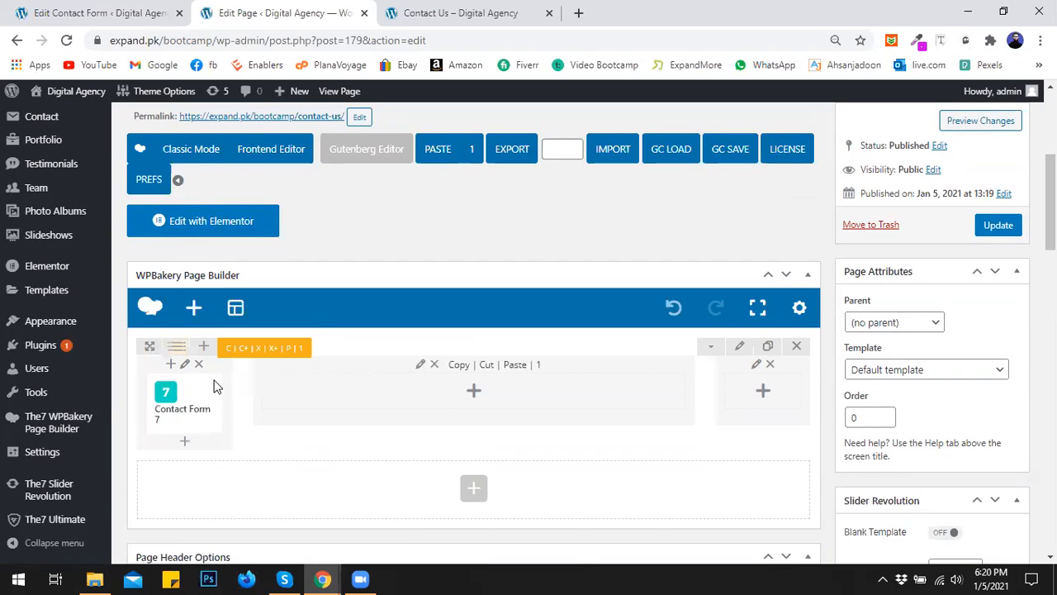
left_click_drag(224, 391, 334, 386)
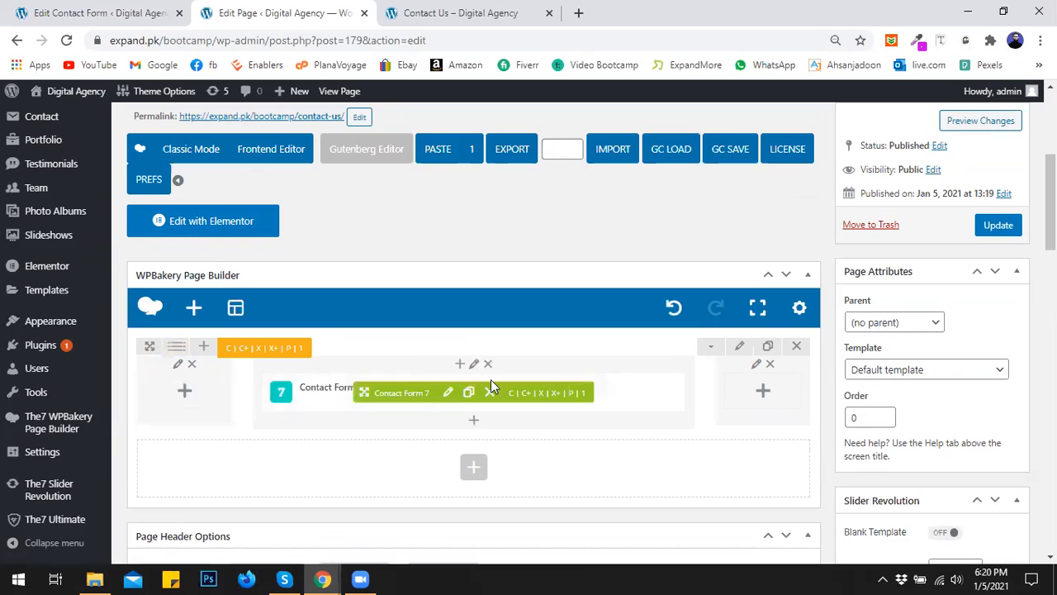
- Update the Contact Us page and reload its live tab
left_click(1005, 236)
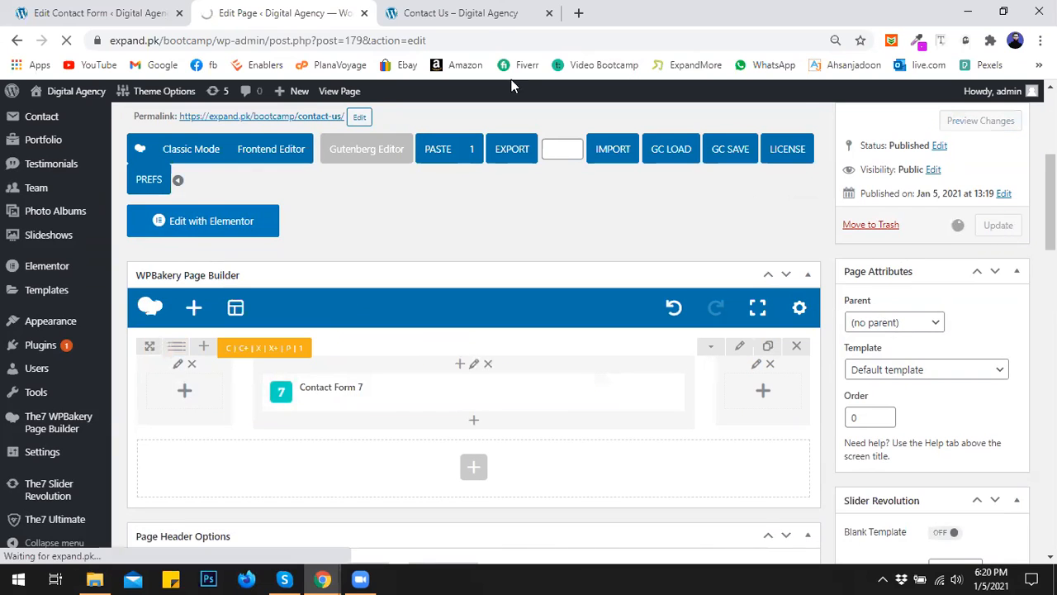
left_click(463, 13)
left_click(67, 40)
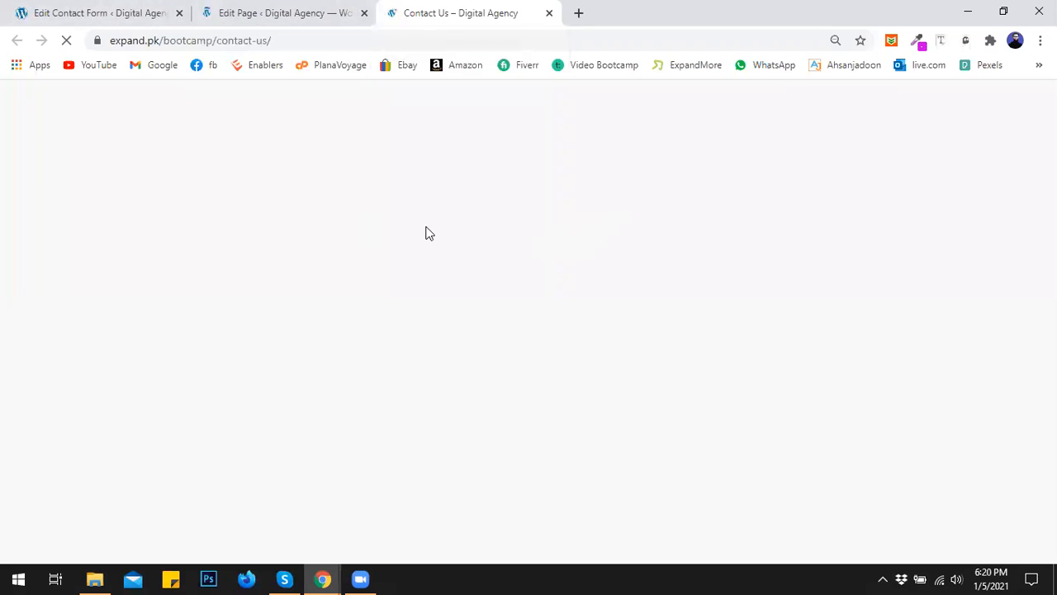
- Fill the live form's First Name, Last Name and Email fields with sample values
left_click(330, 10)
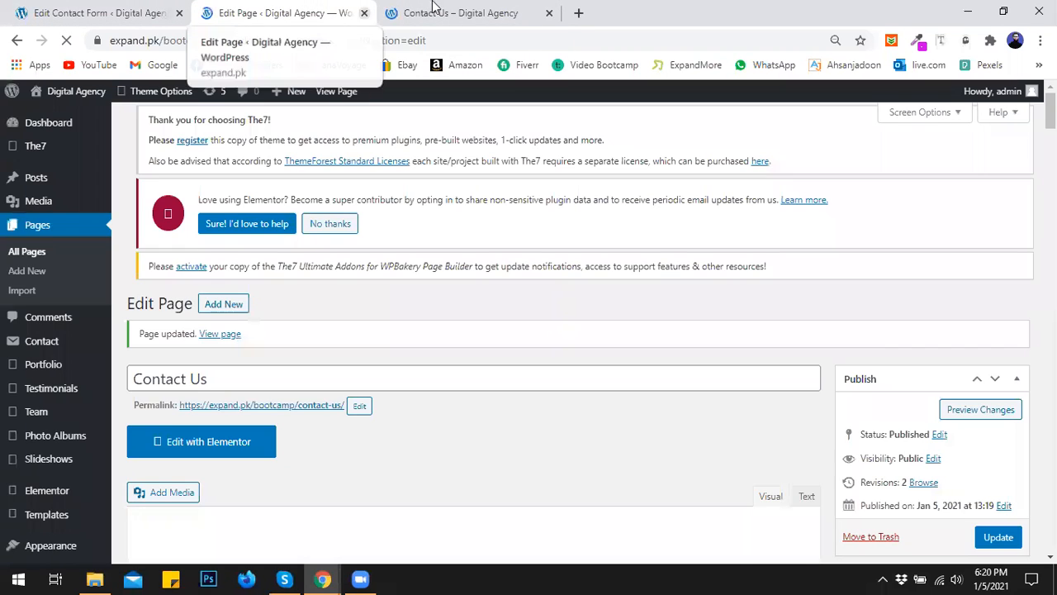
left_click(409, 13)
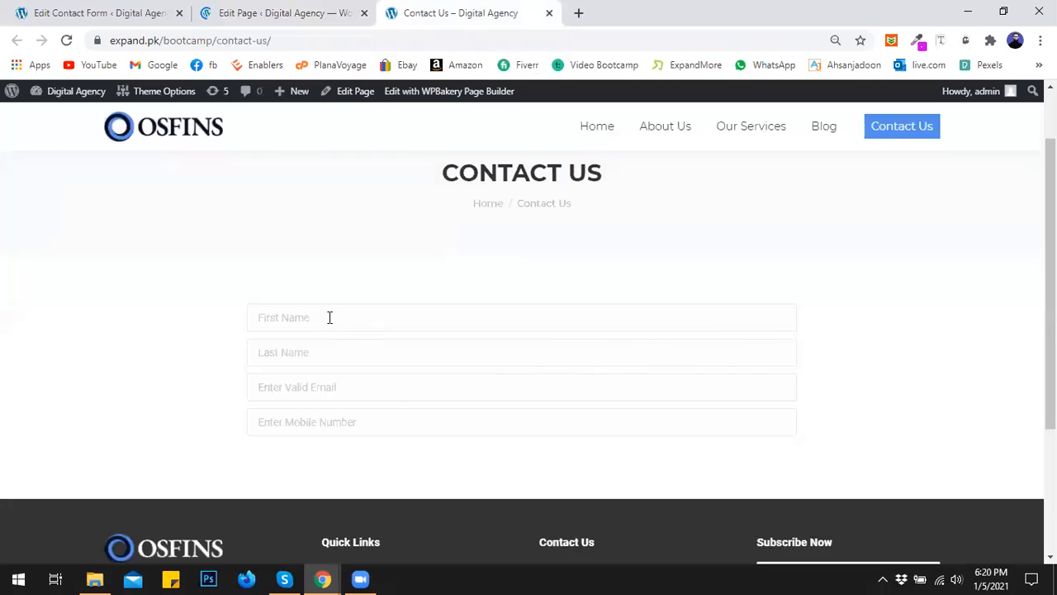
left_click(273, 319)
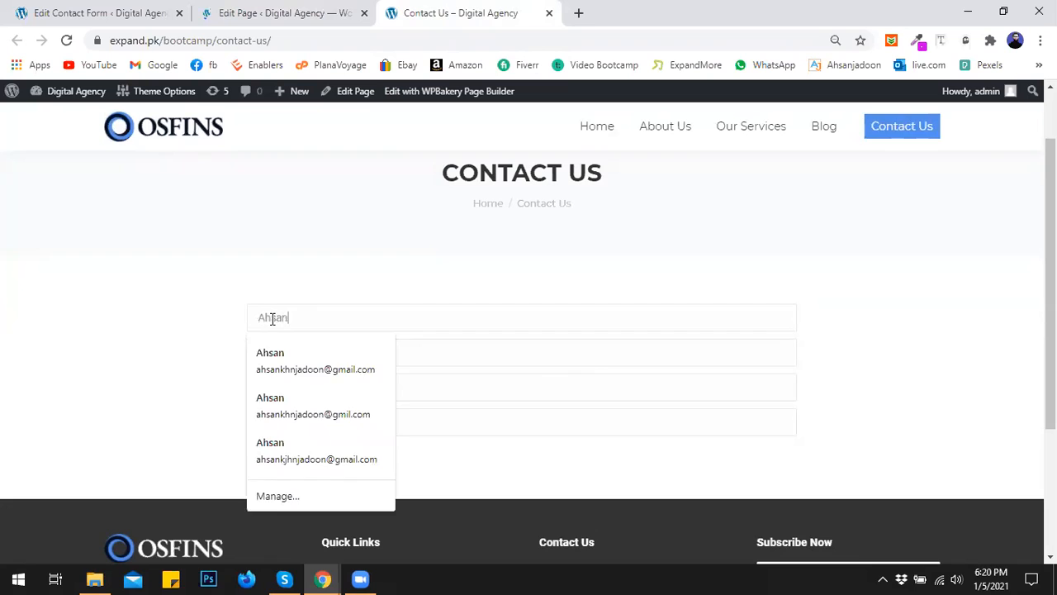
key("Tab")
key("Tab")
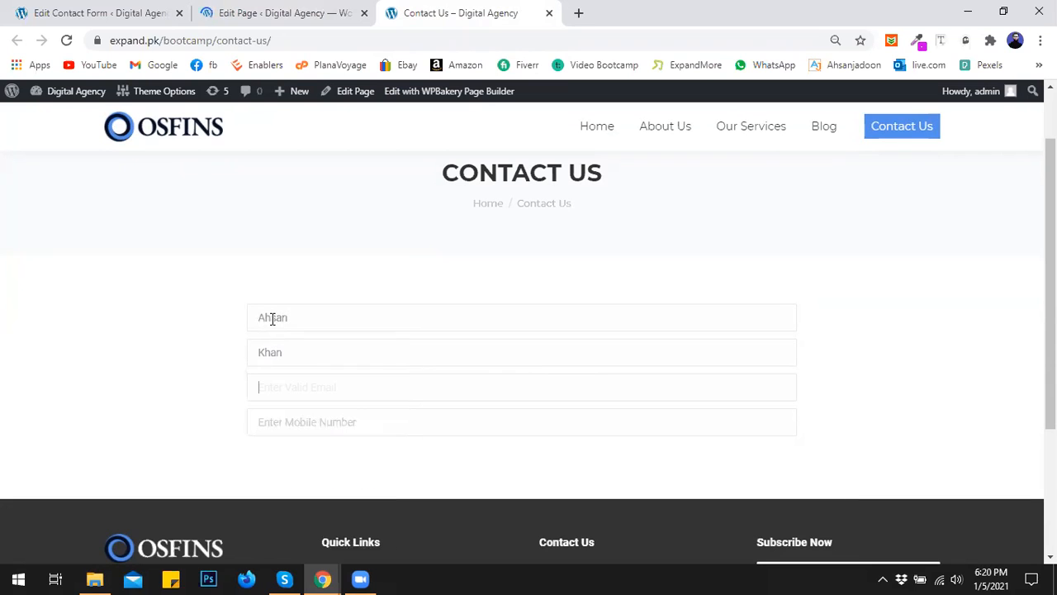
type("ashan")
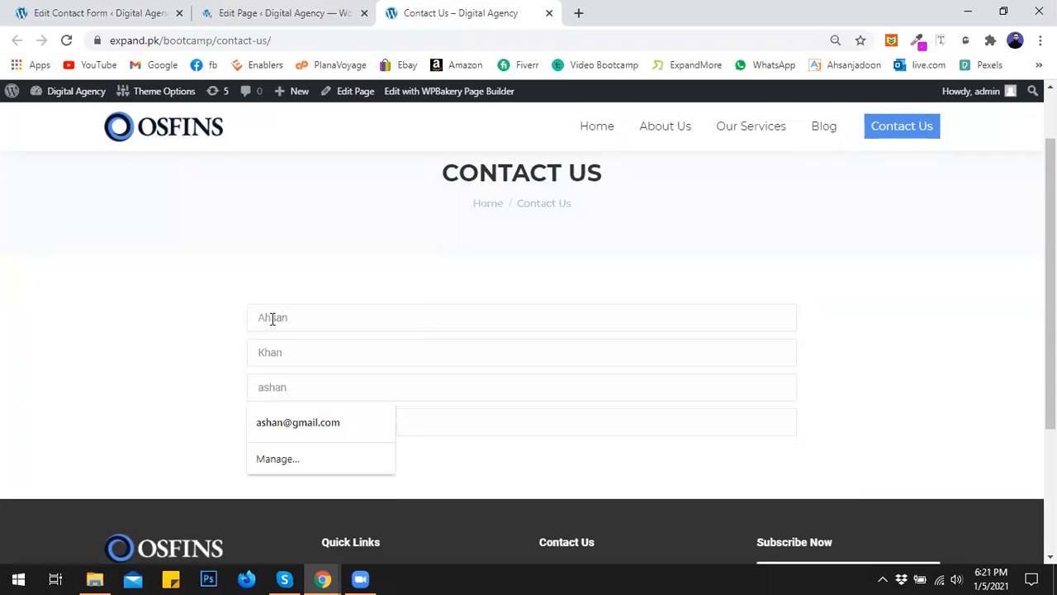
key("BackSpace")
key("BackSpace")
type("info@")
- Clear the Email, Last Name and First Name fields so the form is empty again
left_click(163, 372)
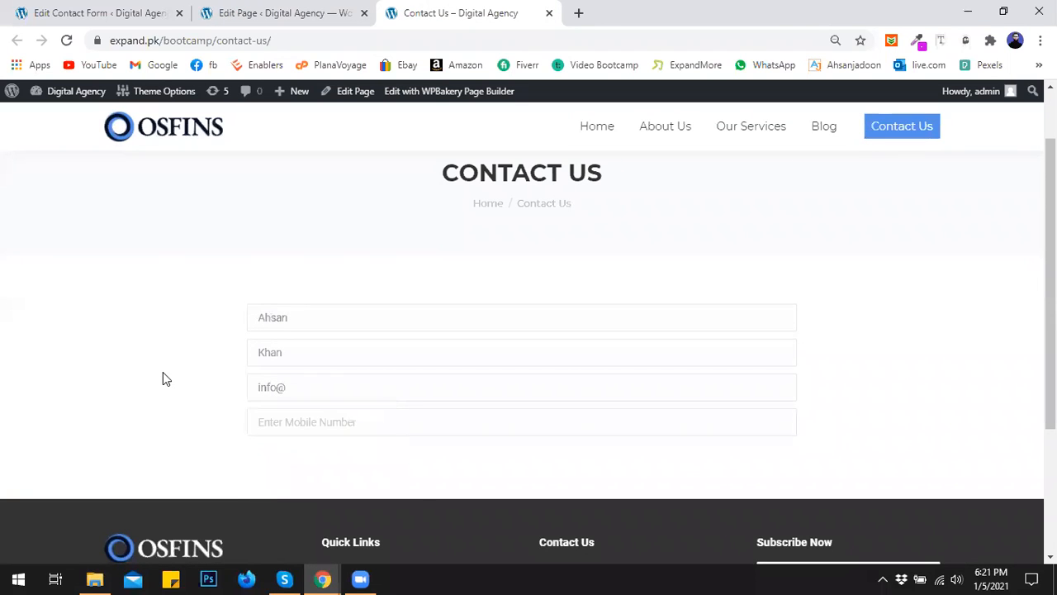
left_click_drag(302, 390, 201, 389)
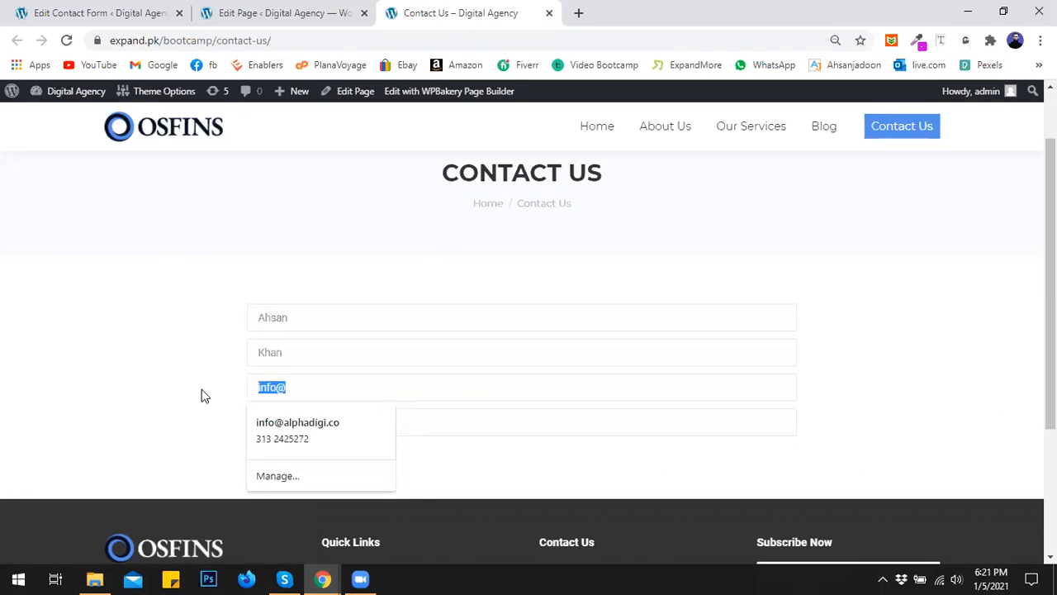
key("BackSpace")
left_click(278, 352)
key("BackSpace")
key("BackSpace")
key("BackSpace")
key("BackSpace")
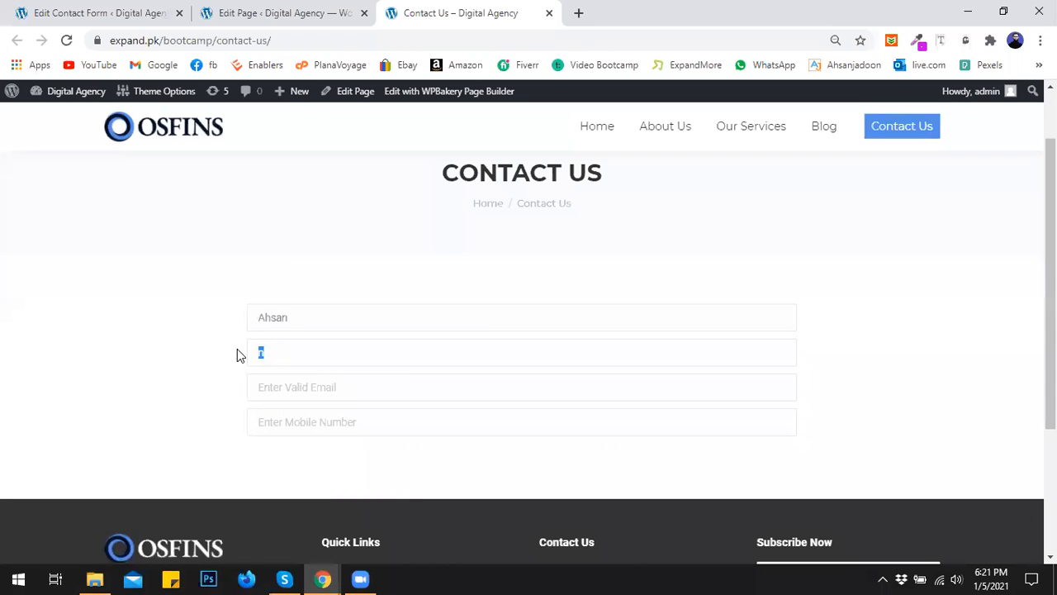
left_click_drag(306, 311, 195, 317)
key("BackSpace")
- Create a drop-down field named menu with options Web Designing, Graphics Designing and App Development
left_click(66, 10)
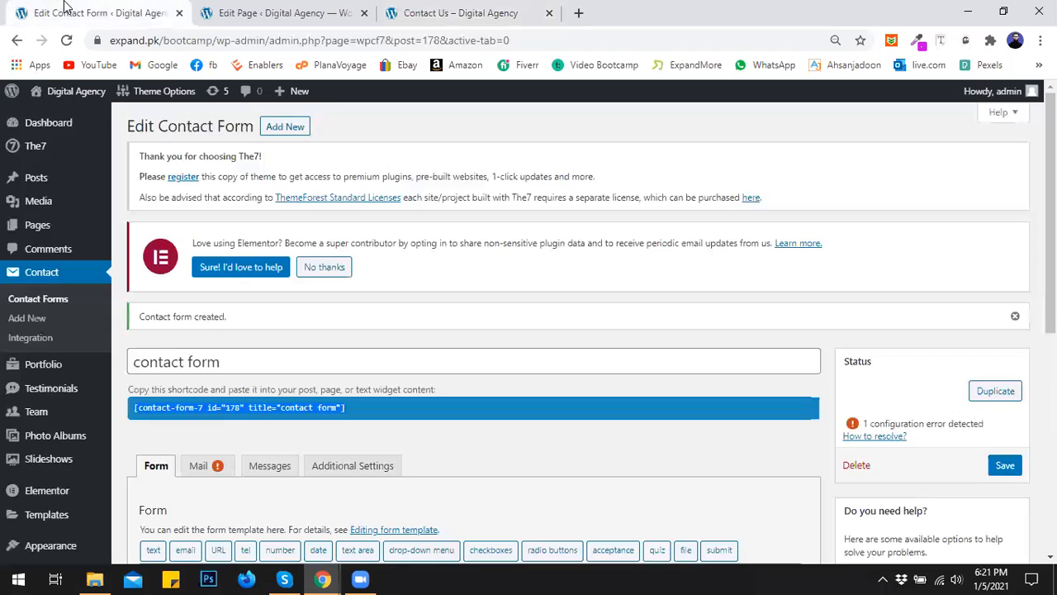
scroll(391, 306, "down", 2)
scroll(392, 310, "down", 1)
left_click(681, 355)
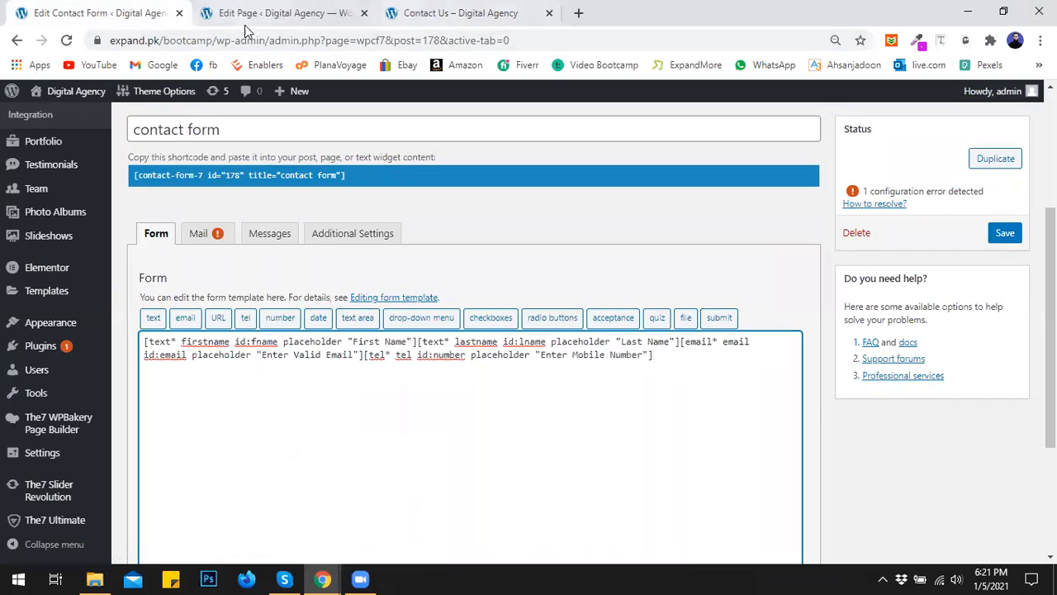
left_click(411, 323)
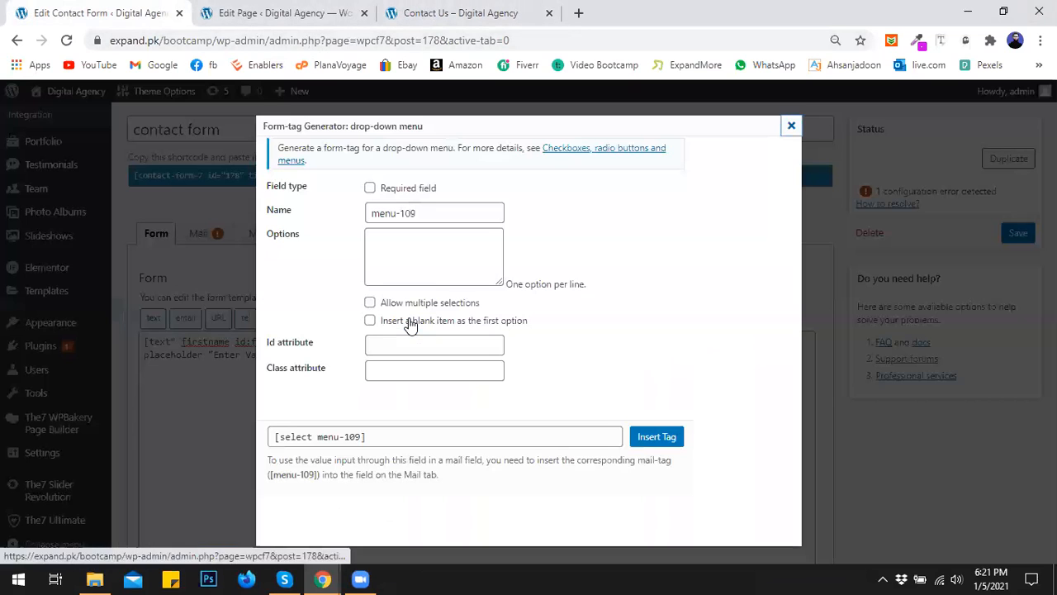
left_click_drag(417, 214, 399, 213)
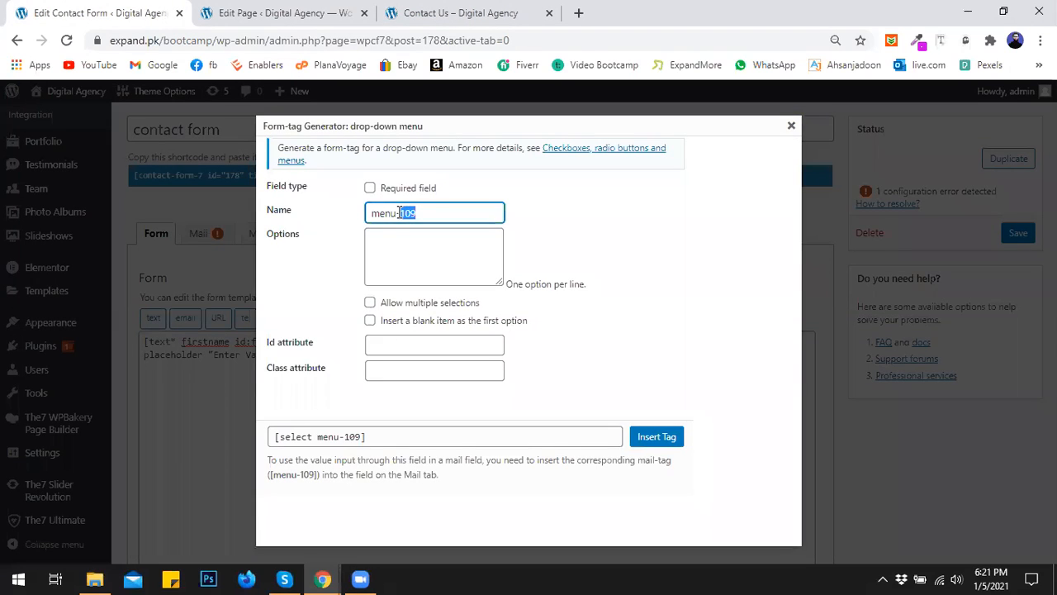
key("BackSpace")
key("BackSpace")
left_click(397, 236)
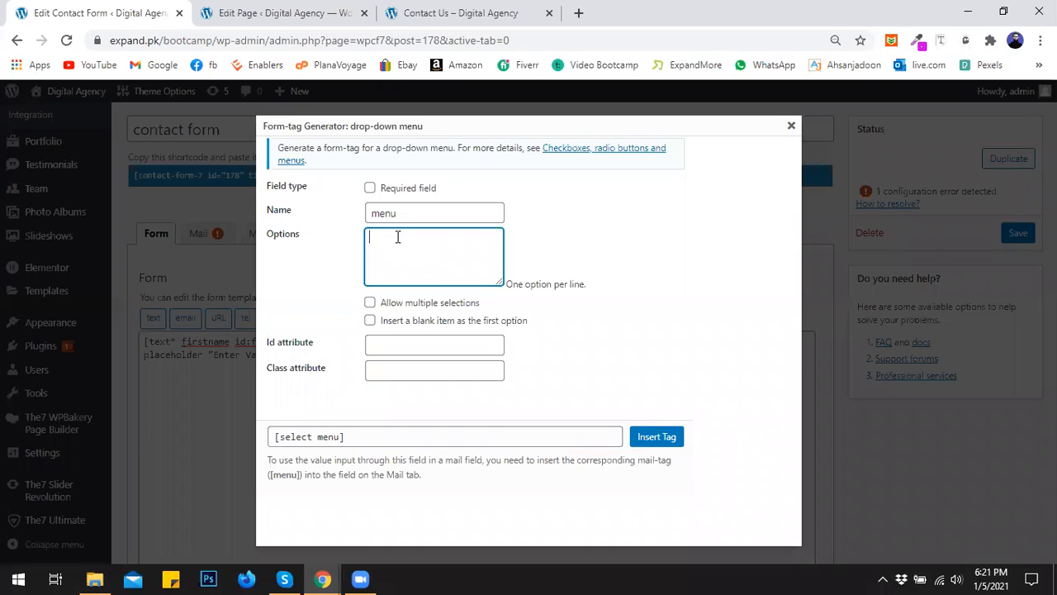
type("Web Designing")
key("Return")
type("Graphics Designing")
key("Return")
type("App Development")
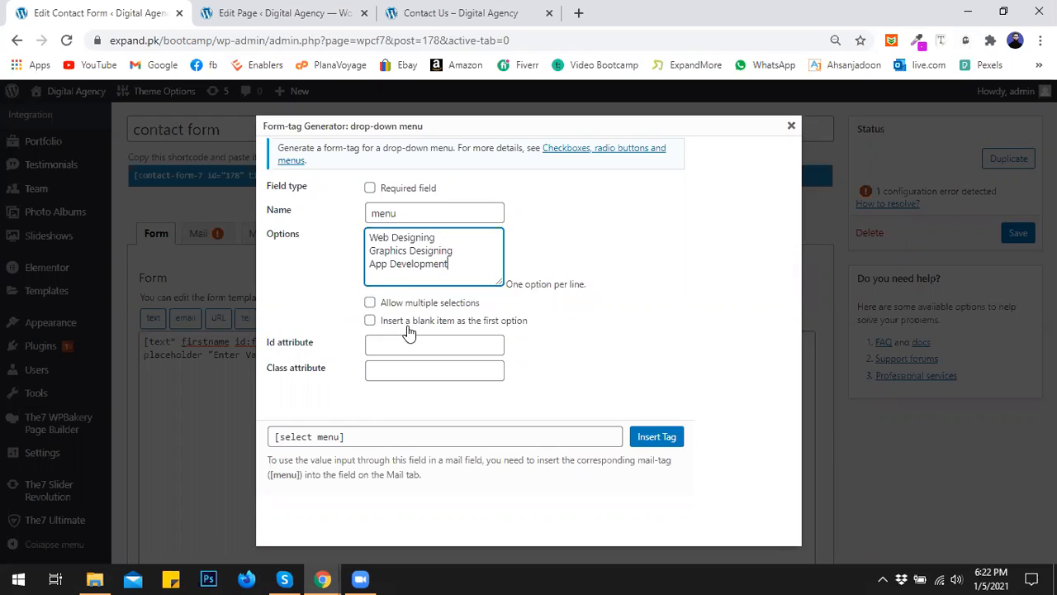
- Give the drop-down the id dropdown and insert its tag at the end of the form
left_click(379, 347)
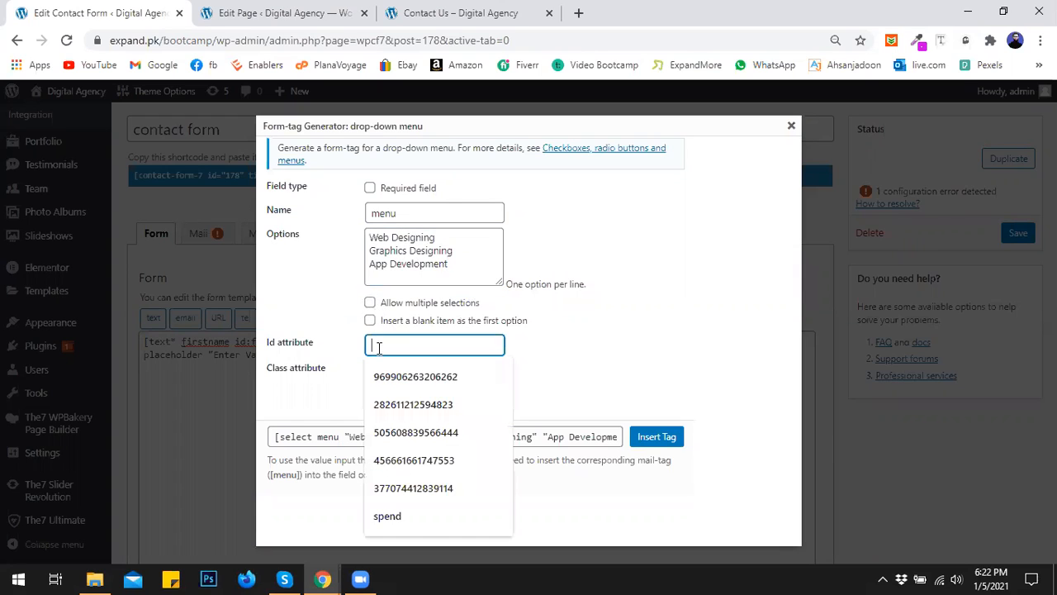
type("drop")
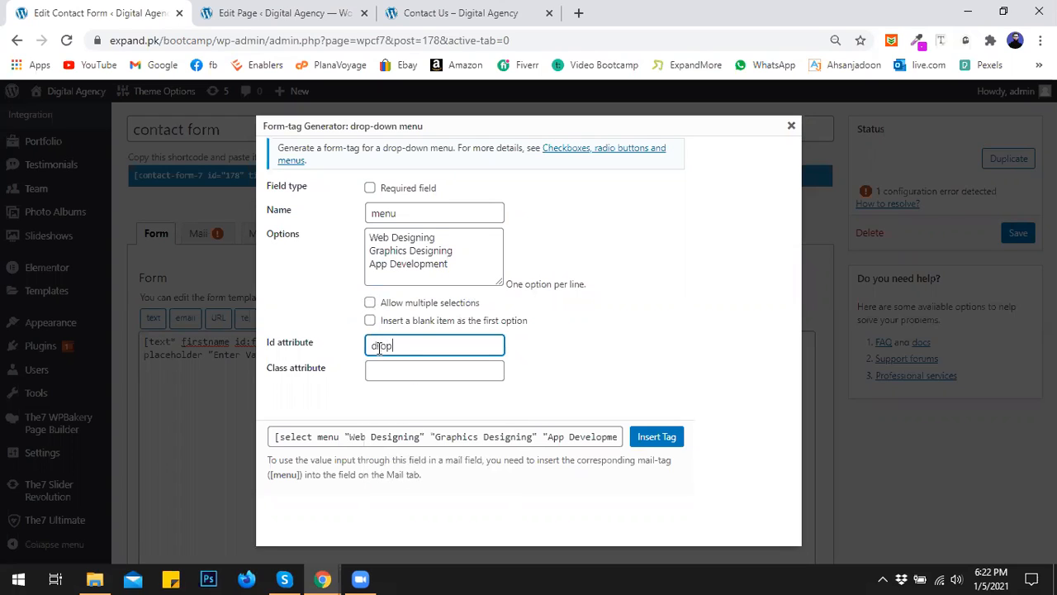
type("doxselec")
key("BackSpace")
key("BackSpace")
key("BackSpace")
key("BackSpace")
key("BackSpace")
key("BackSpace")
key("BackSpace")
type("down")
left_click(658, 442)
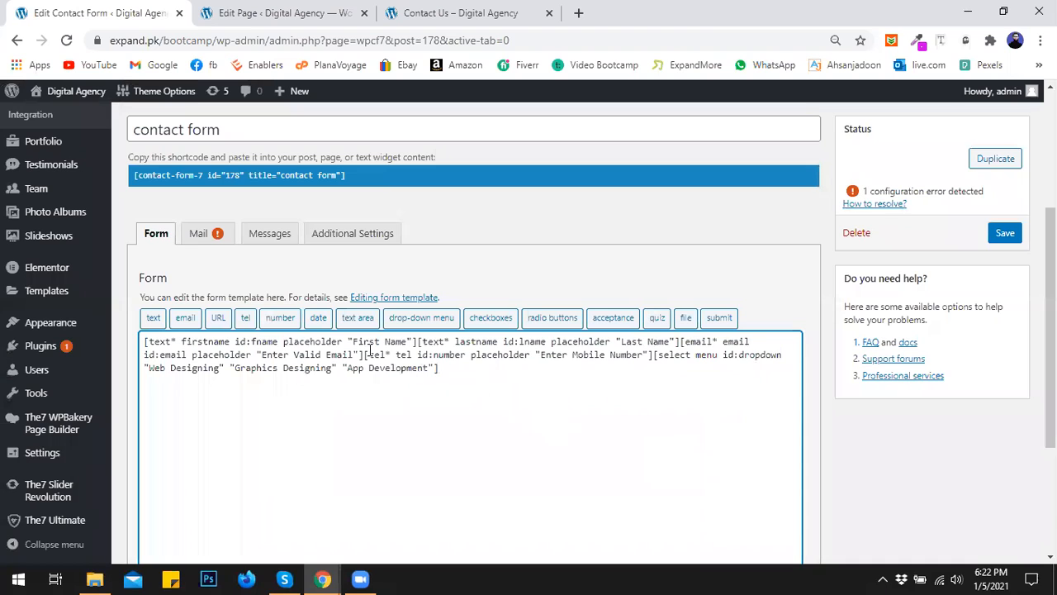
- Insert a checkboxes tag named checkbox, id checkbox, offering Online and Offline at the form's end
left_click(494, 320)
left_click_drag(413, 201, 428, 201)
key("BackSpace")
left_click(407, 235)
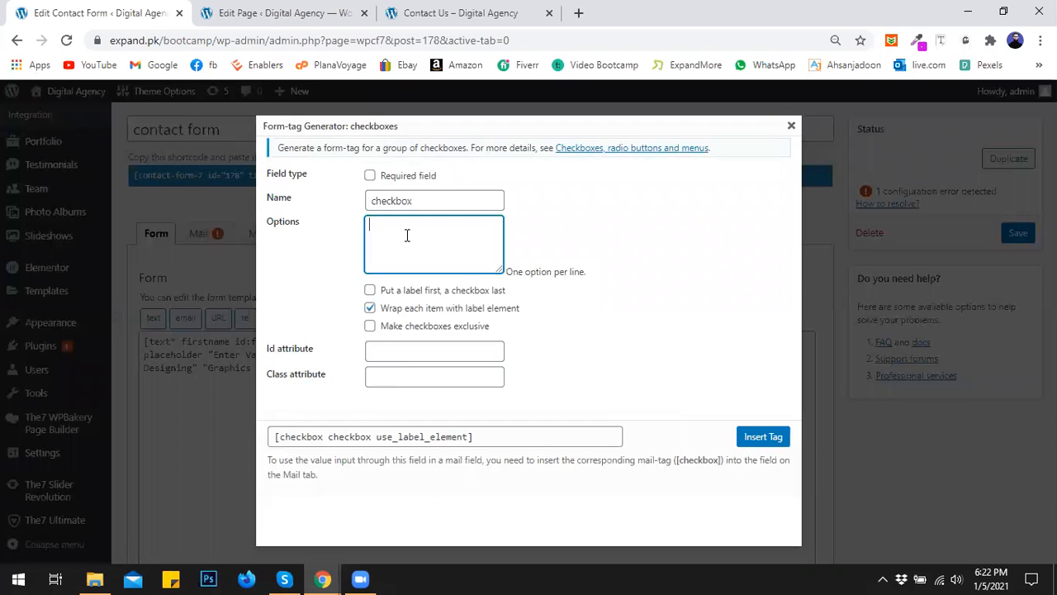
type("Online ")
type("Off")
type("line")
left_click(421, 294)
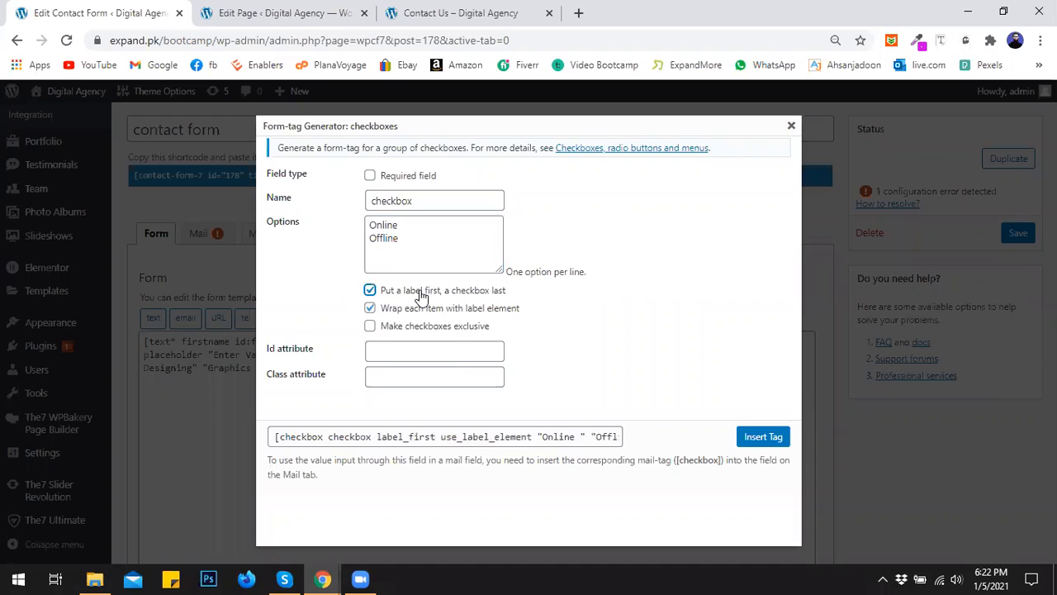
left_click(421, 296)
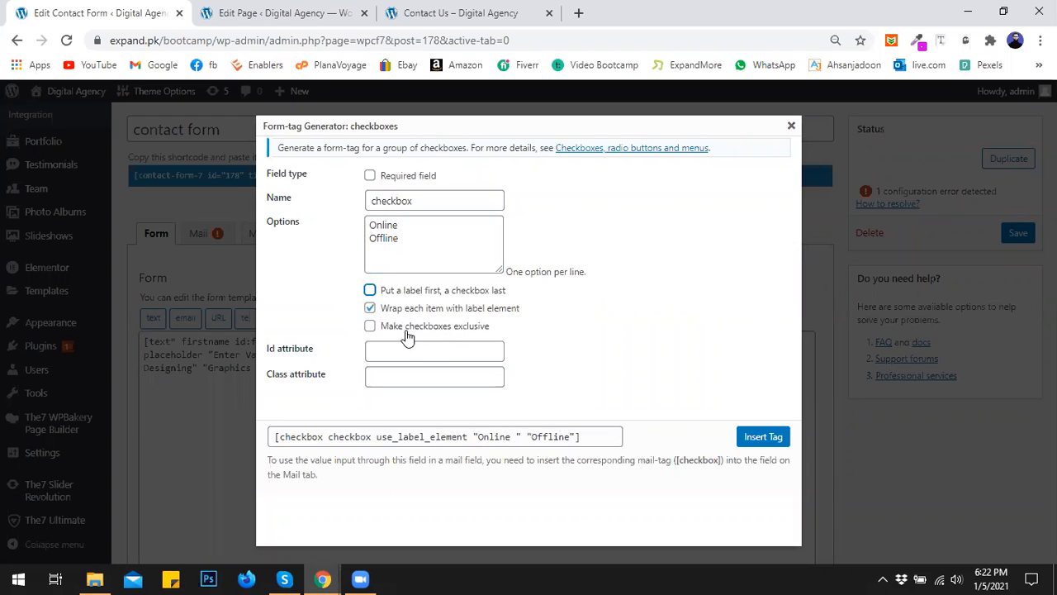
left_click(381, 353)
type("c")
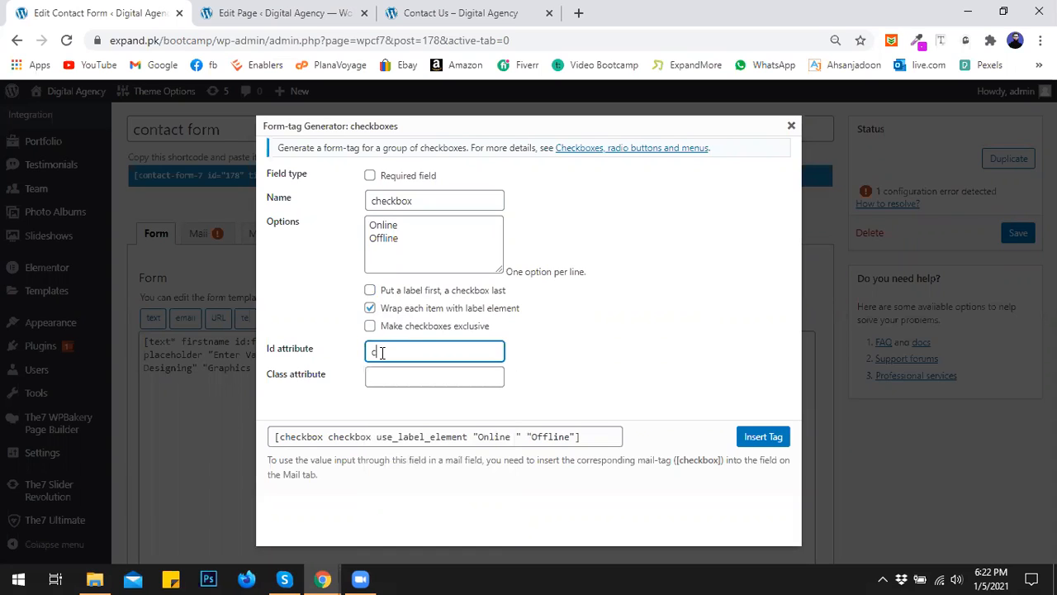
type("heckbox")
left_click(752, 436)
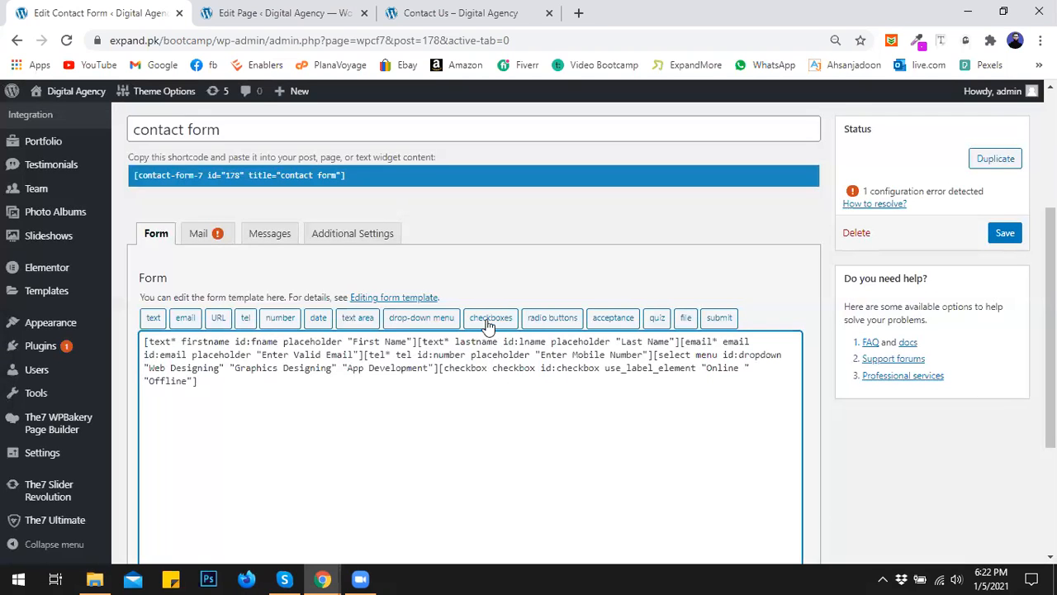
- Start a radio buttons field and rename it to radio
left_click(554, 320)
left_click(418, 215)
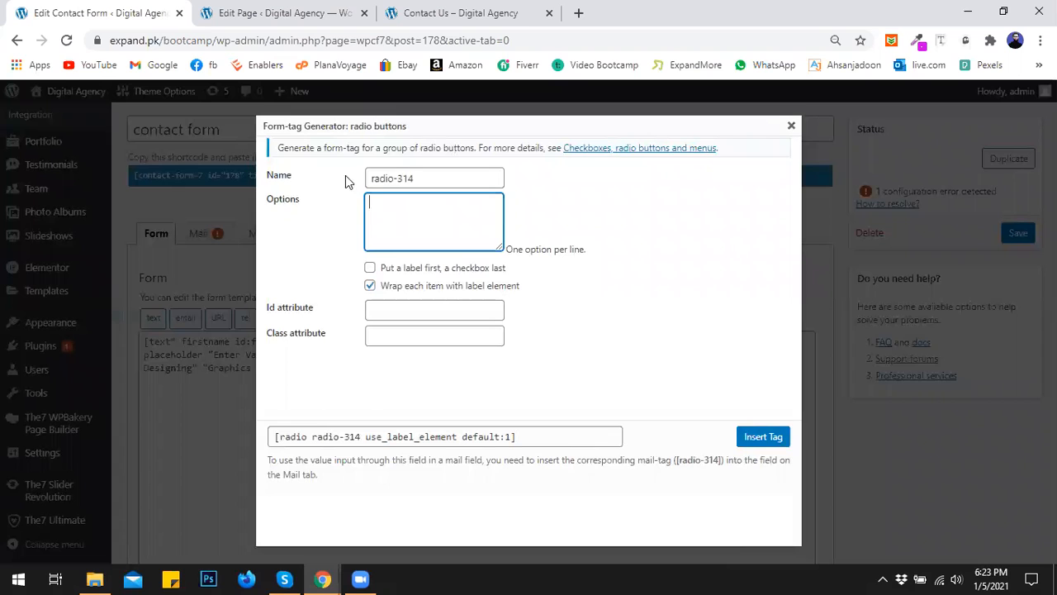
left_click_drag(394, 178, 465, 178)
key("BackSpace")
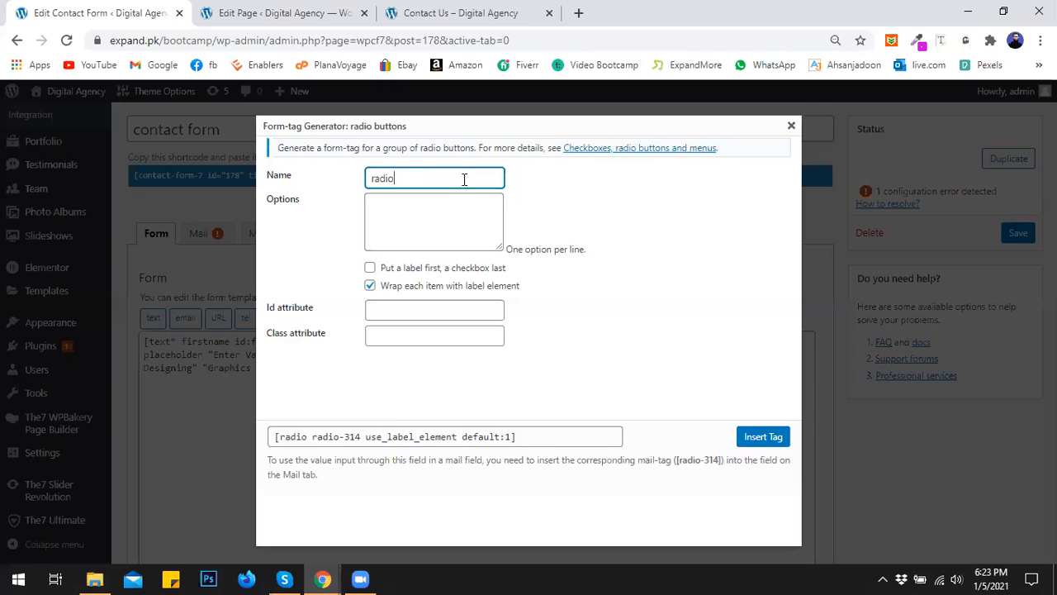
- Enter the radio options Test1 and Test2
left_click(408, 212)
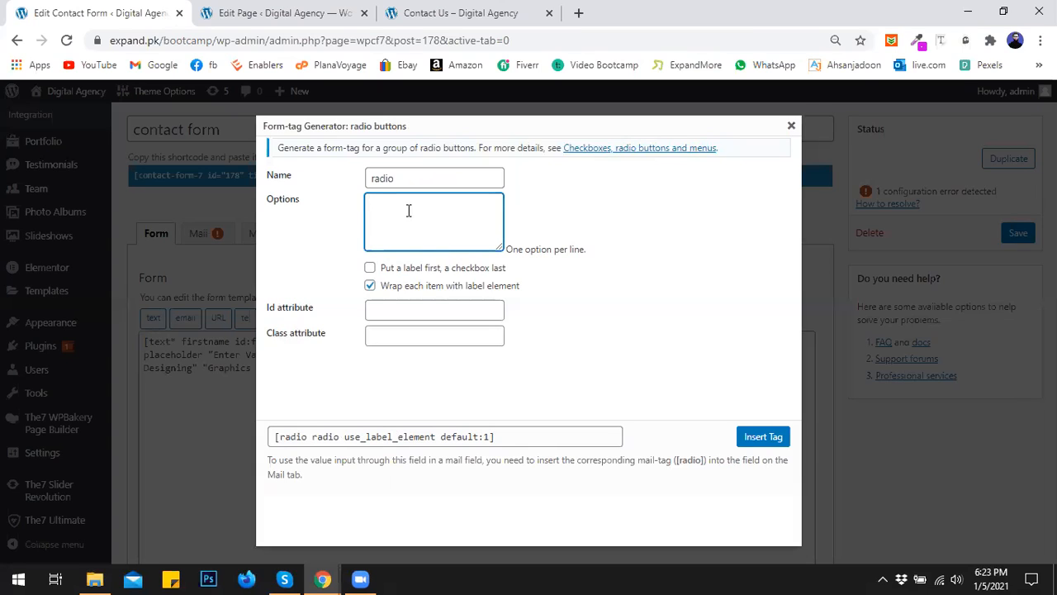
type("Test1")
key("Return")
type("test")
key("BackSpace")
key("BackSpace")
key("BackSpace")
type("tes")
left_click_drag(394, 216, 366, 200)
type("Experi")
key("BackSpace")
key("BackSpace")
key("BackSpace")
key("BackSpace")
key("BackSpace")
key("BackSpace")
type("TestTest2")
key("BackSpace")
key("BackSpace")
key("BackSpace")
type("st2")
left_click(572, 104)
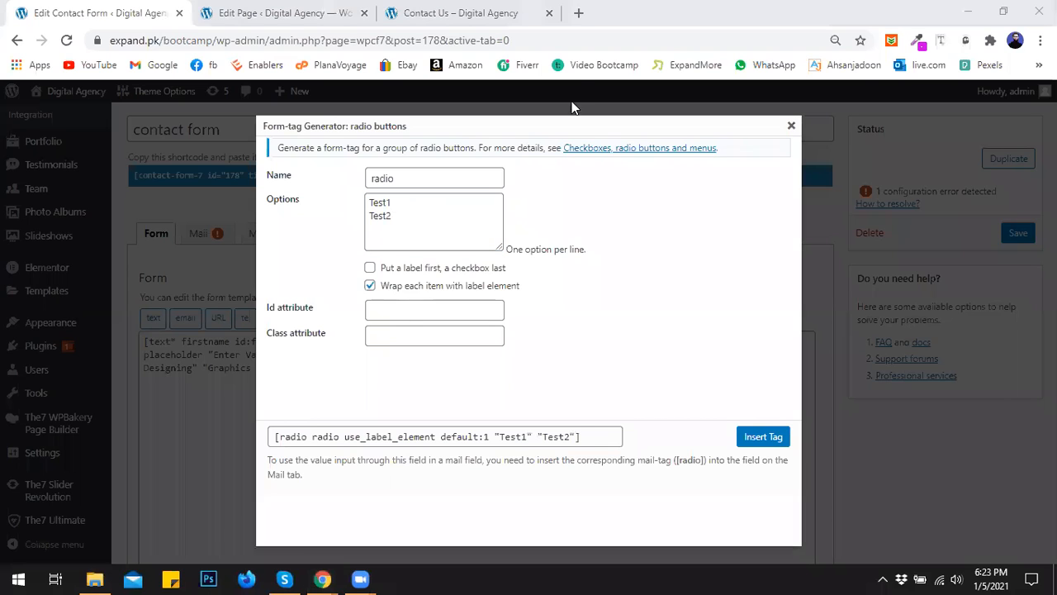
- Set the radio field's id to radiobtn and insert the tag into the form
left_click(397, 316)
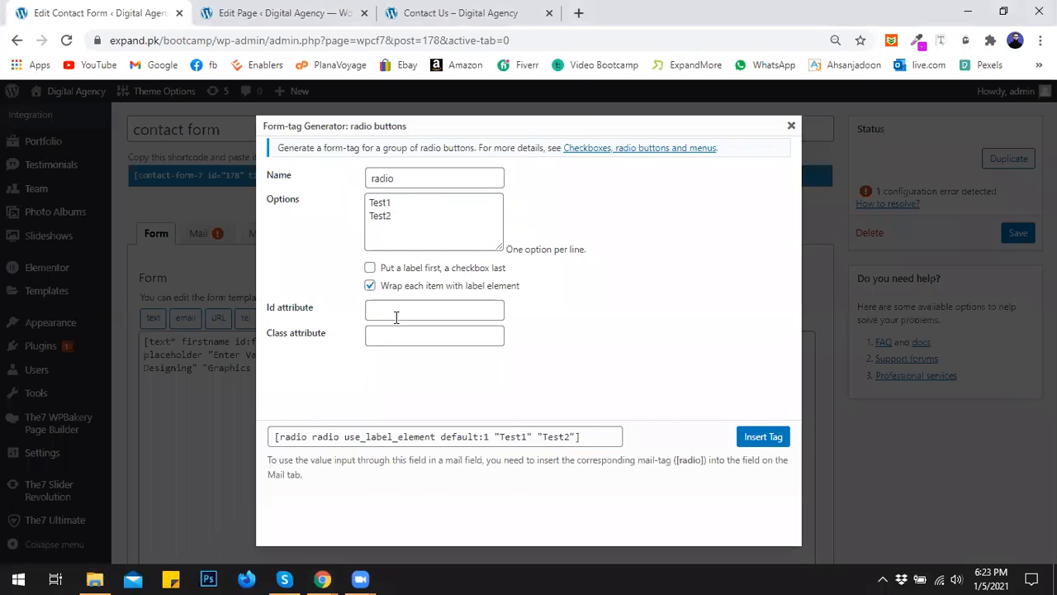
type("radiobtn")
left_click(758, 436)
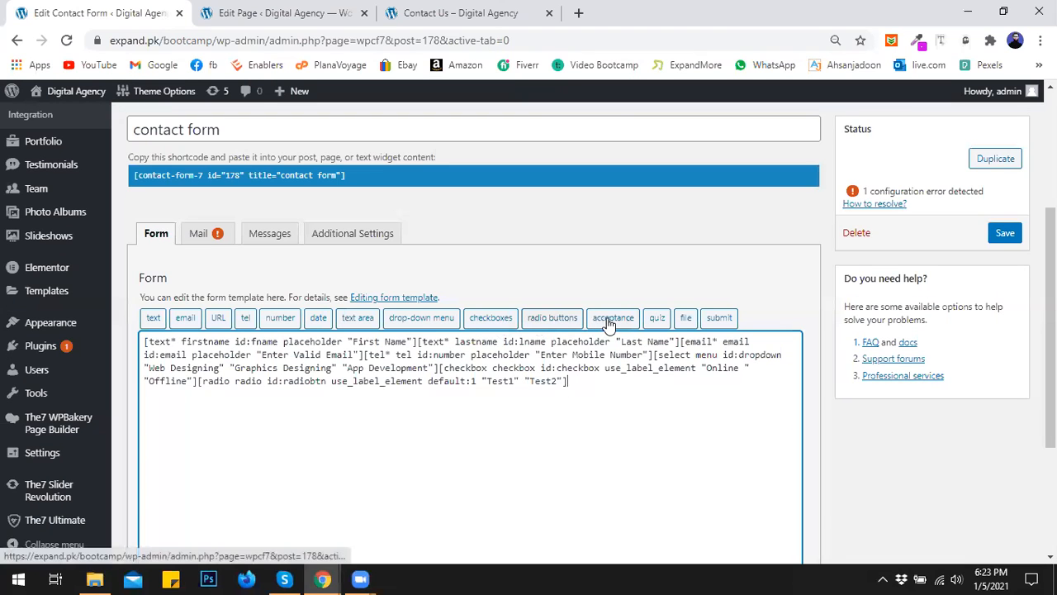
- Put the lastname, email, tel, select, checkbox and radio tags each on its own line
left_click(686, 319)
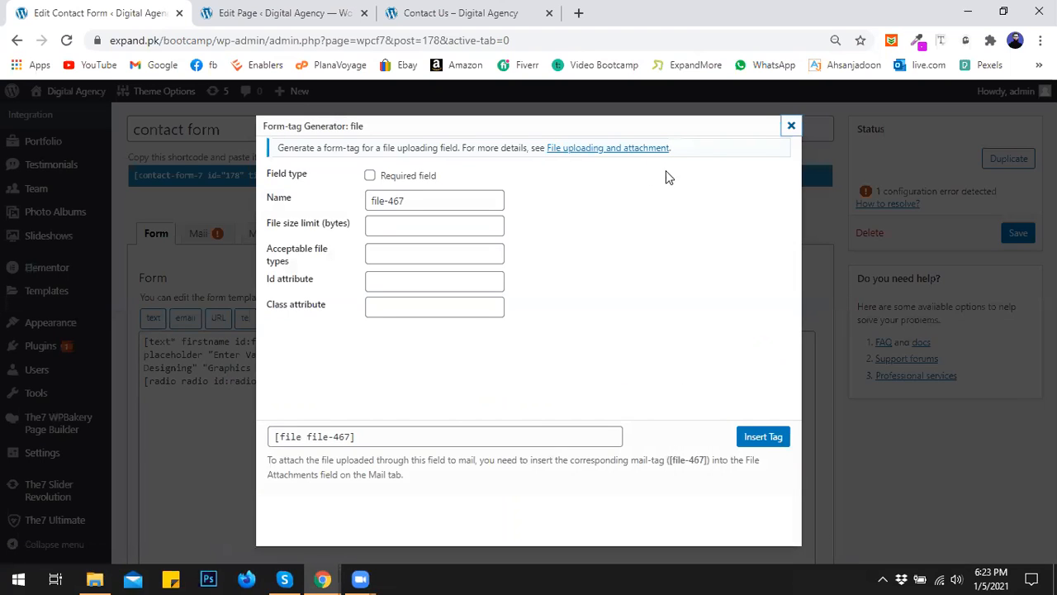
left_click(790, 127)
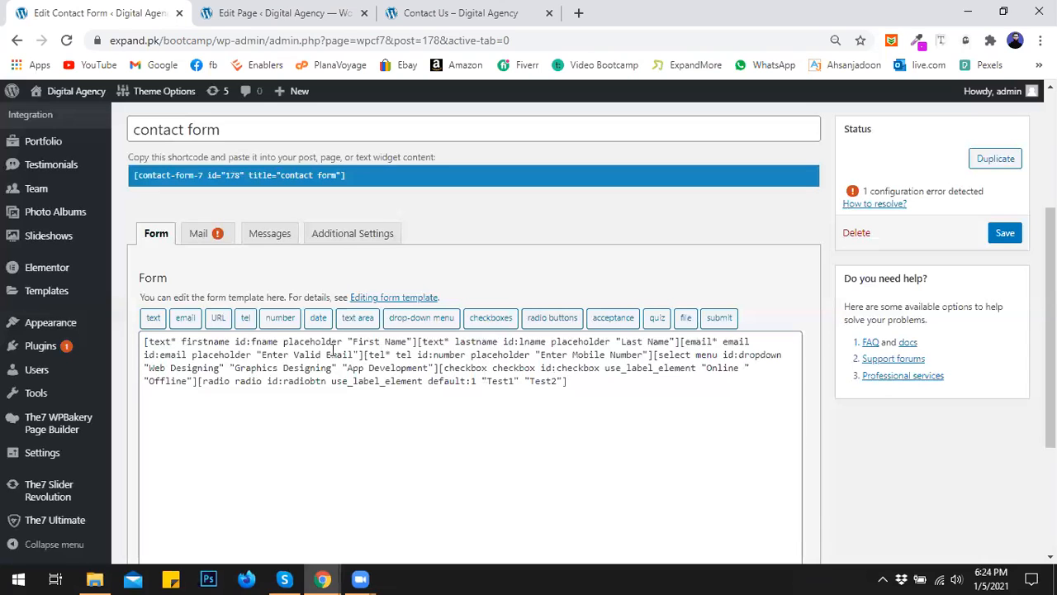
left_click(145, 341)
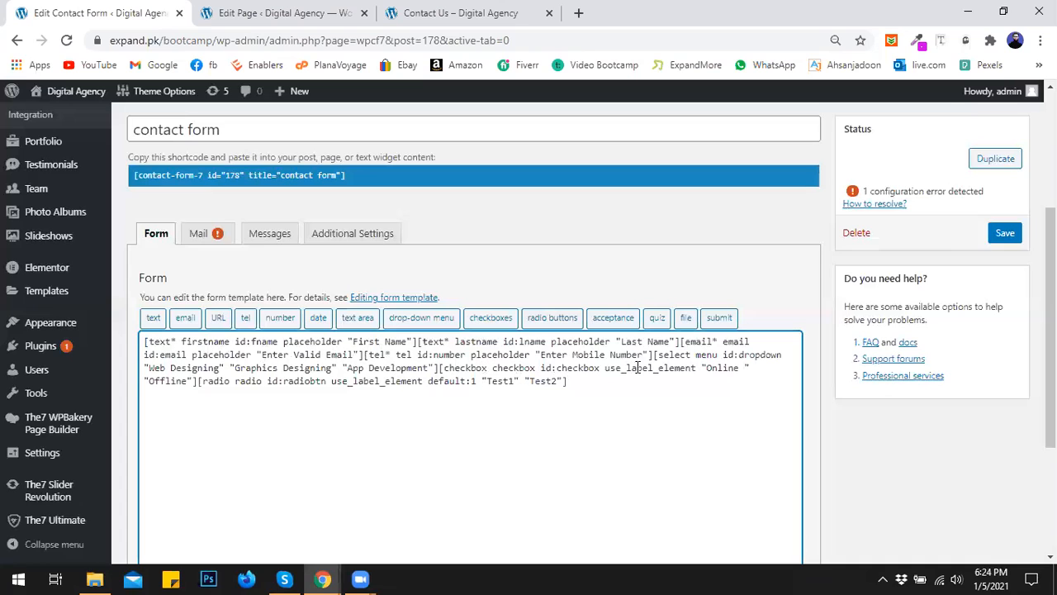
left_click(418, 341)
key("Return")
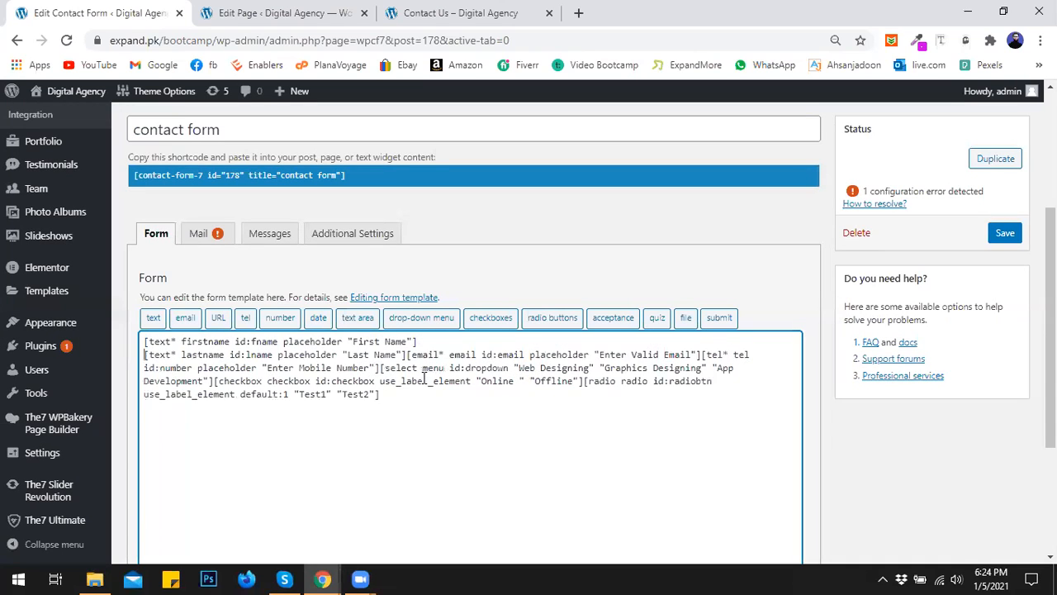
left_click(407, 354)
key("Return")
left_click(438, 367)
key("Return")
left_click(435, 381)
key("Return")
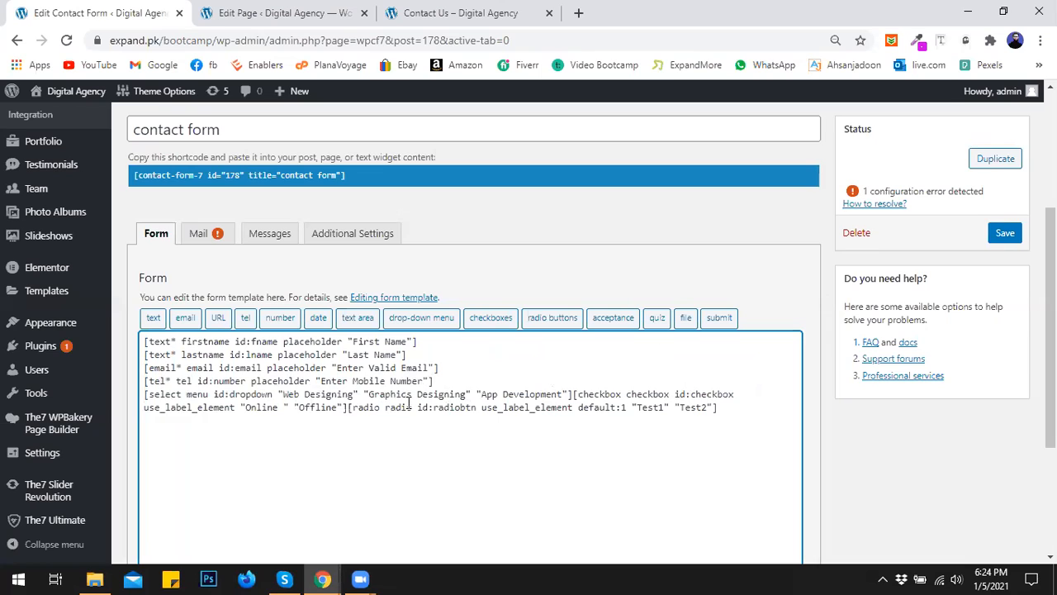
left_click(571, 394)
key("Return")
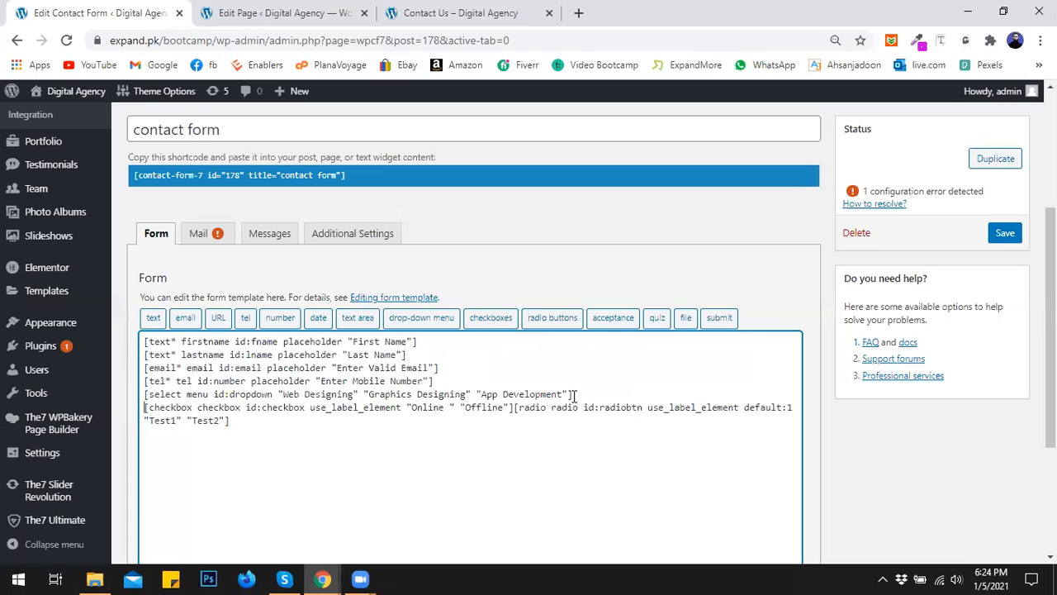
left_click(514, 408)
key("Return")
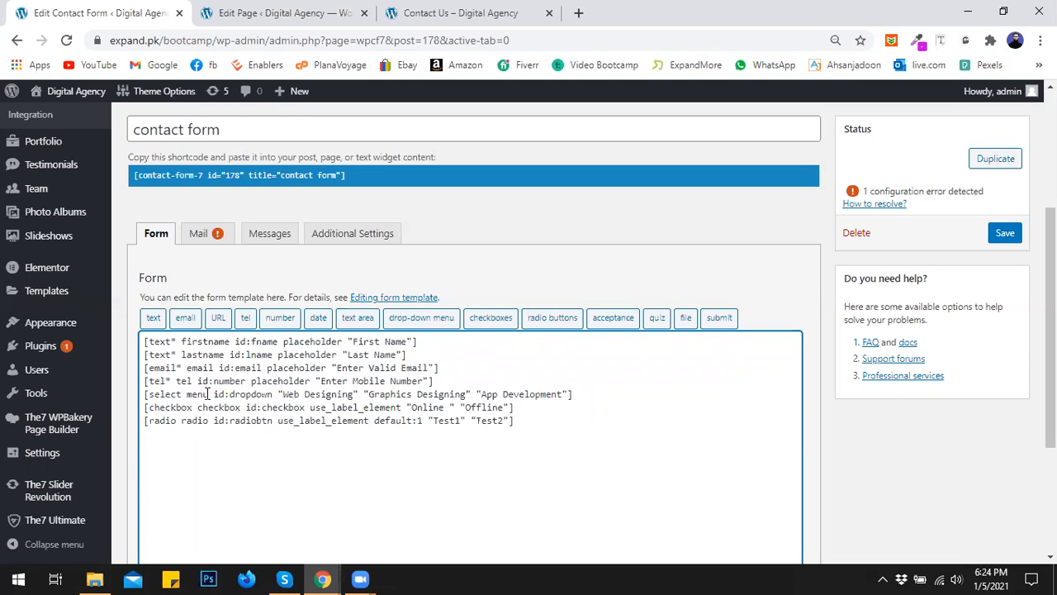
- Add label lines Select Course, Course online/offline and Select Radio button: above the three new tags
left_click(452, 379)
key("Return")
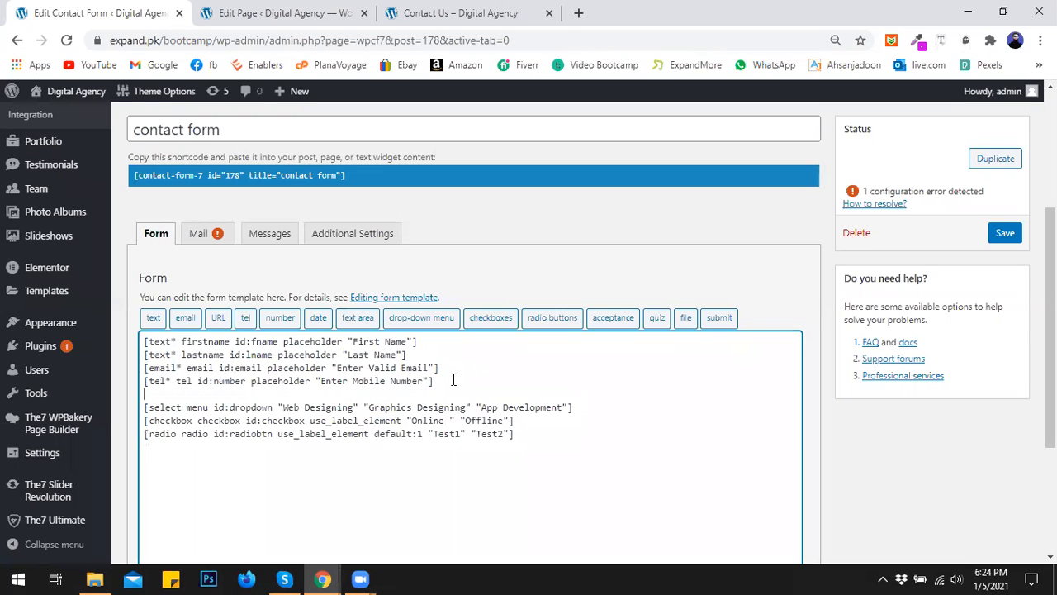
type("Select Course")
left_click(604, 407)
key("Return")
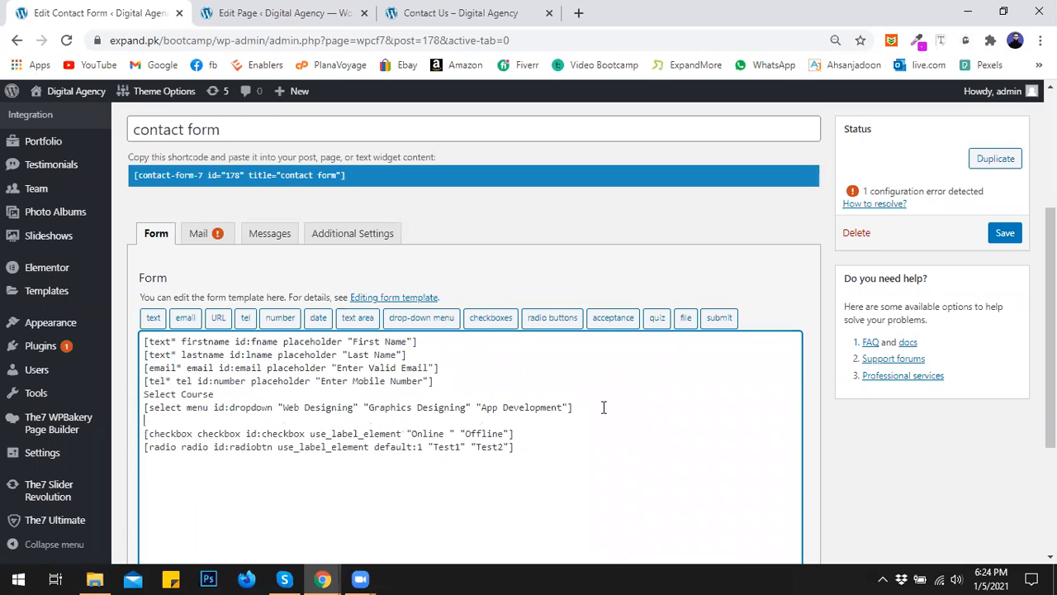
type("Course onliner/offline")
left_click(545, 437)
key("Return")
type("Select Raio")
key("BackSpace")
key("BackSpace")
type("dio button:")
- End the Select Course and Course online/offline labels with ': <br>' and open a new line after the radio tag
left_click(354, 417)
type(":")
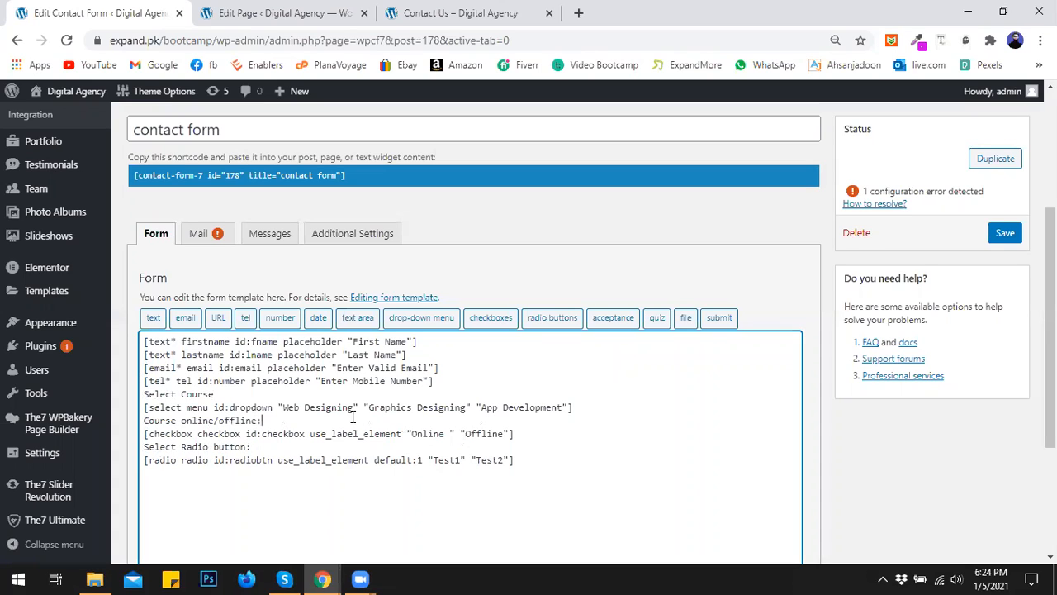
left_click(279, 398)
type(": <br>")
left_click_drag(247, 395, 227, 394)
key("ctrl+c")
left_click(289, 410)
key("ctrl+v")
key("ctrl+v")
left_click(542, 459)
key("Return")
- Append a [submit id:btnsubmit "Submit"] button tag to the form and save the contact form
left_click(719, 318)
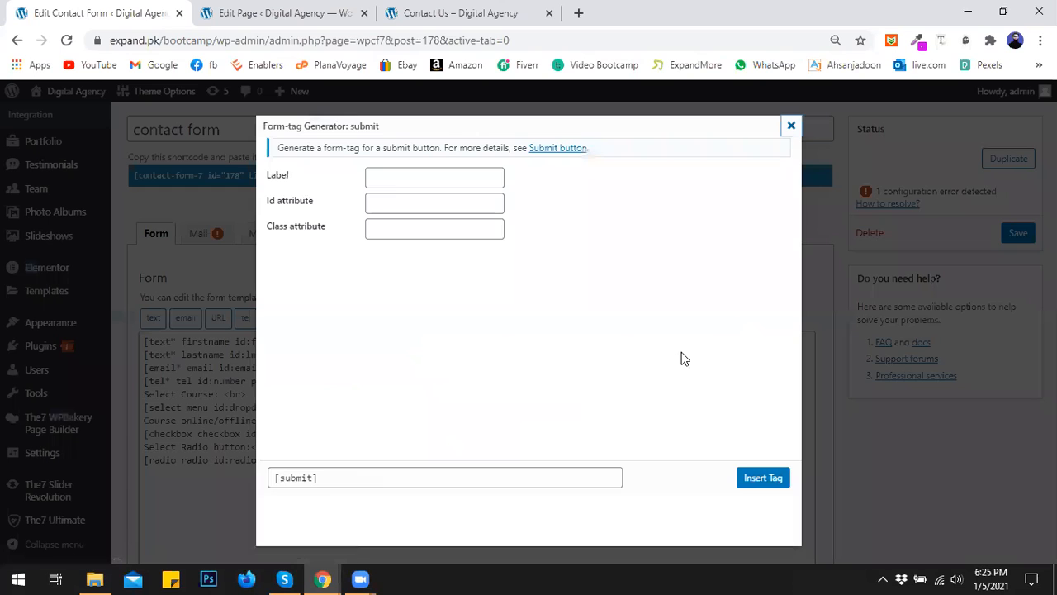
left_click(394, 177)
type("Submit")
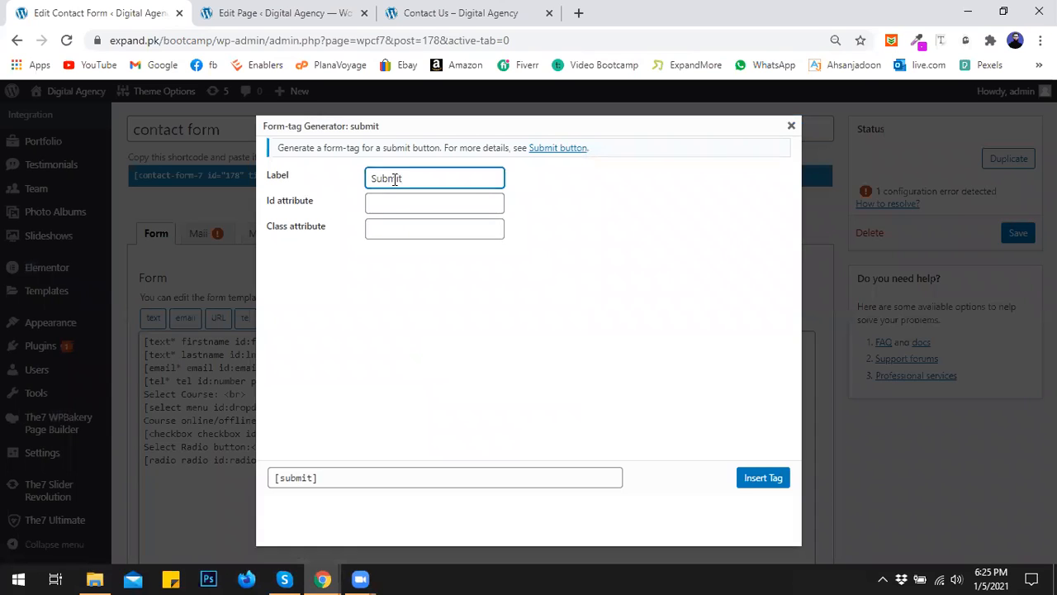
left_click(399, 206)
type("btn")
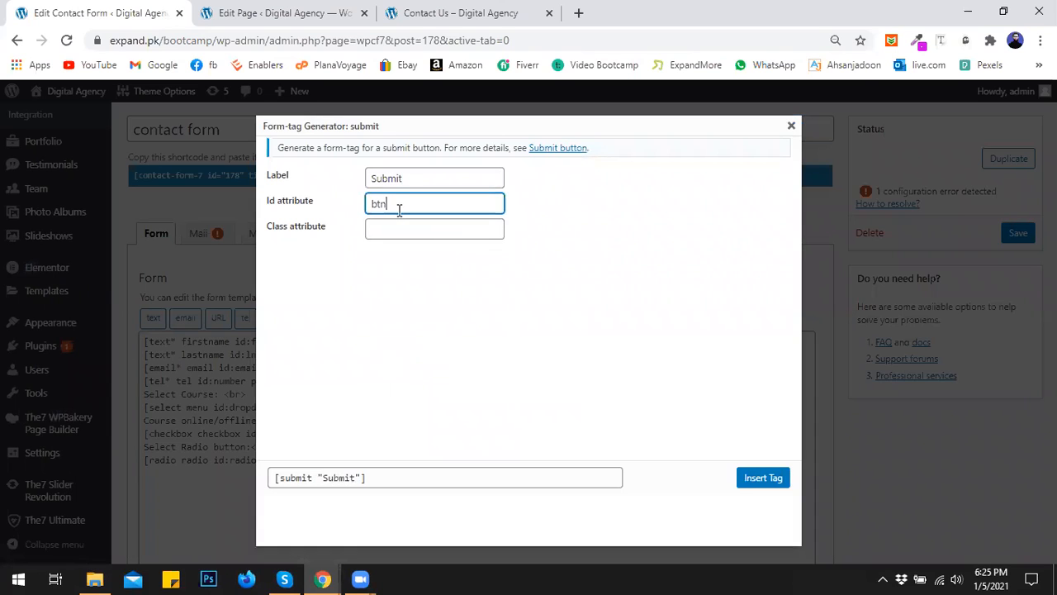
type("submit")
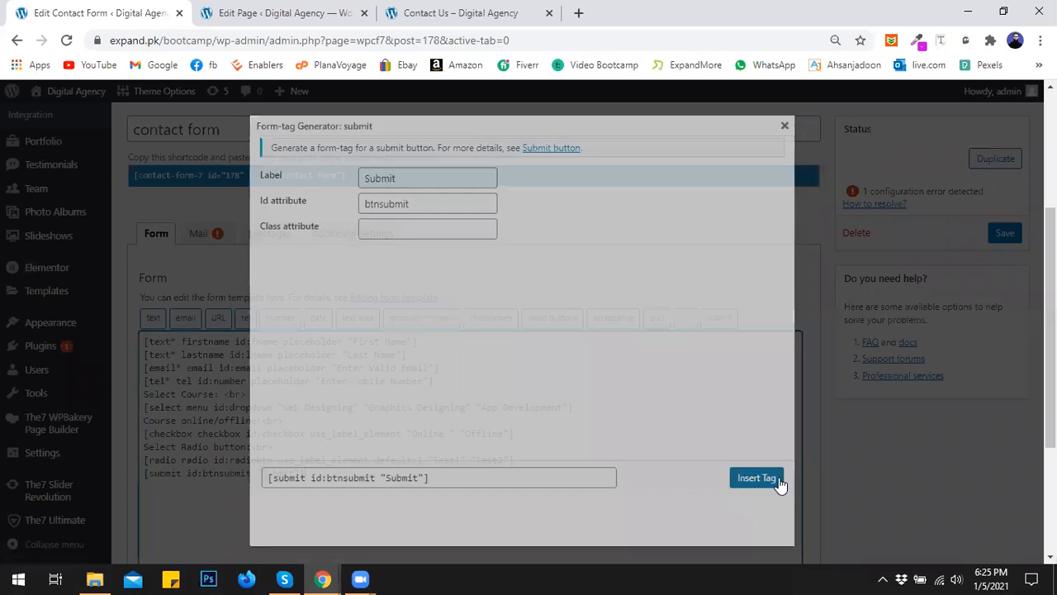
left_click(763, 477)
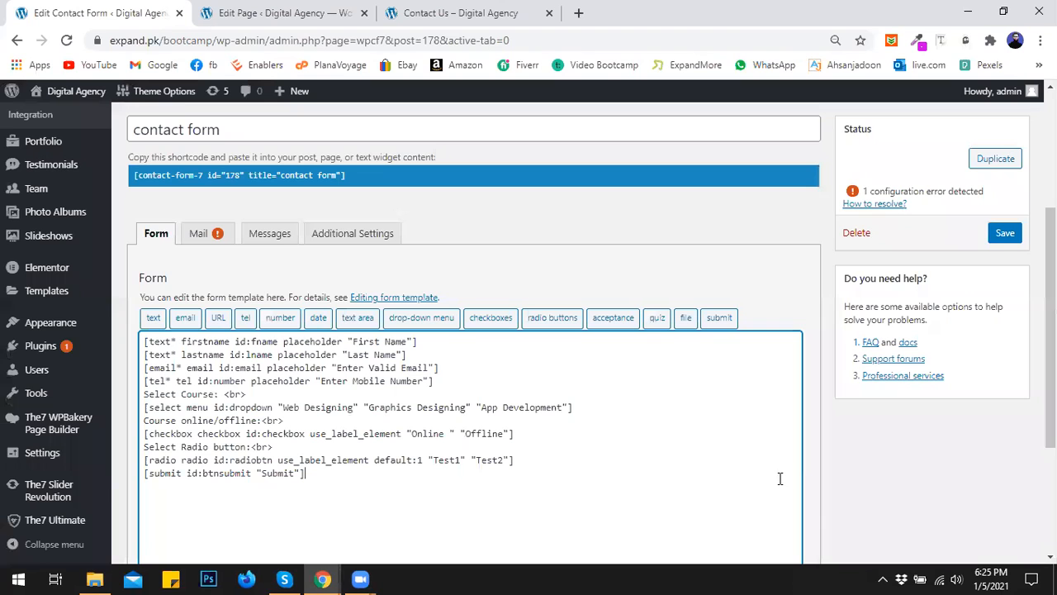
left_click(1002, 234)
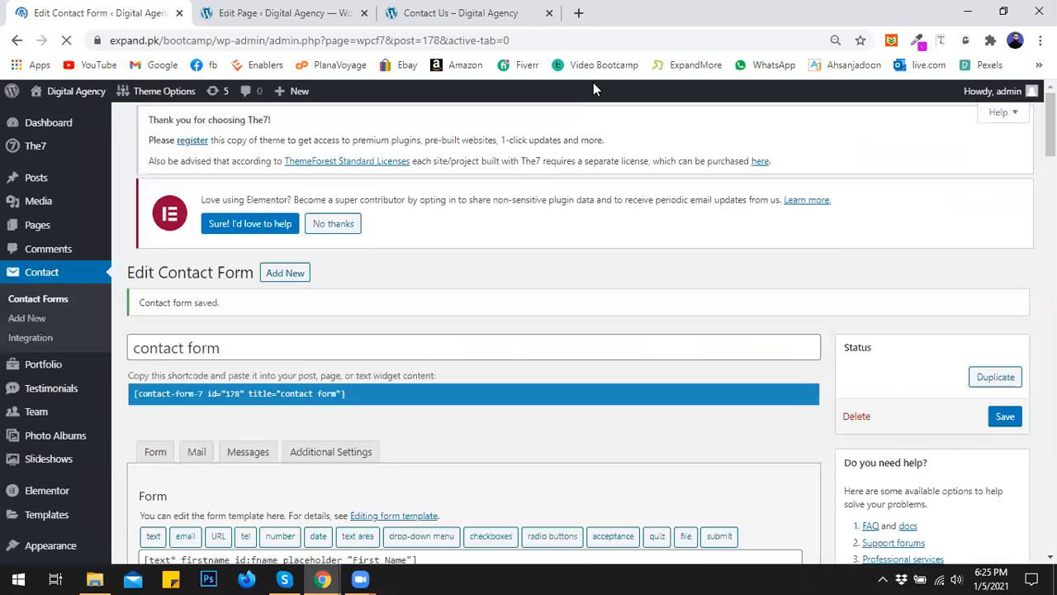
- On the live Contact Us page, choose Graphics Designing as the course
left_click(429, 9)
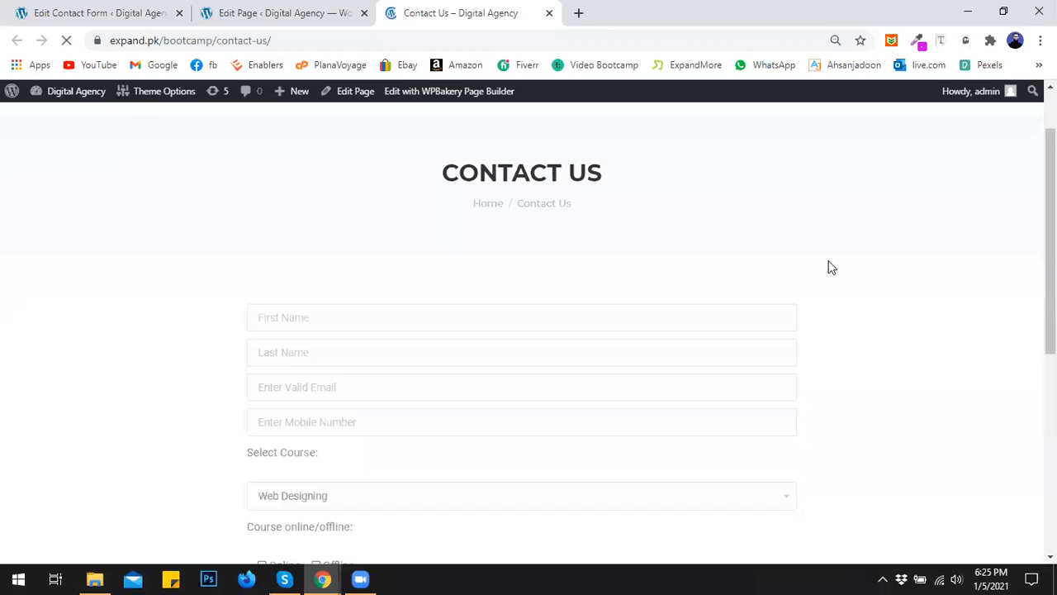
scroll(828, 262, "down", 3)
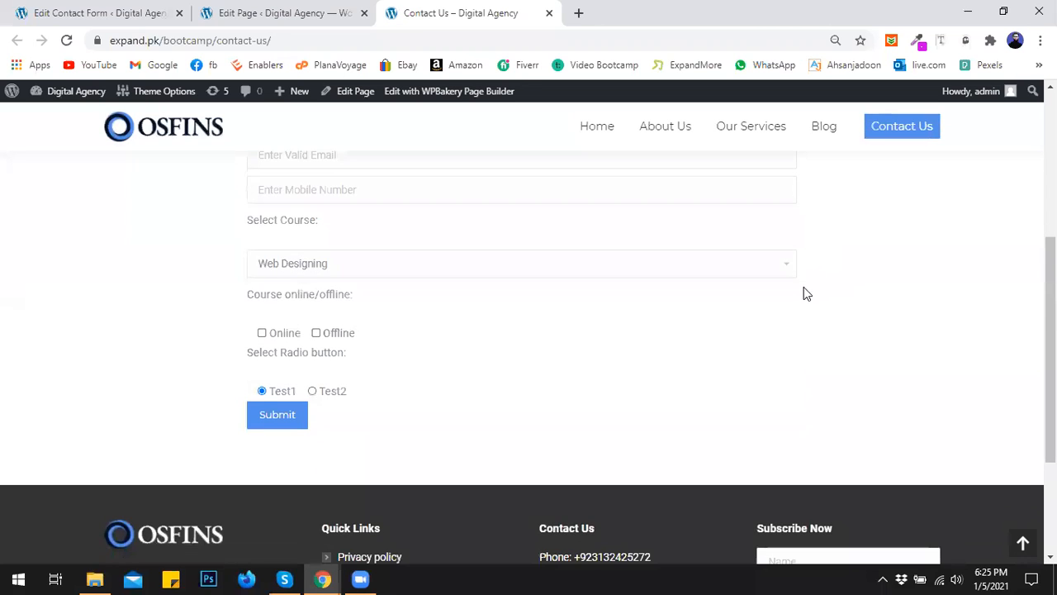
scroll(698, 335, "up", 2)
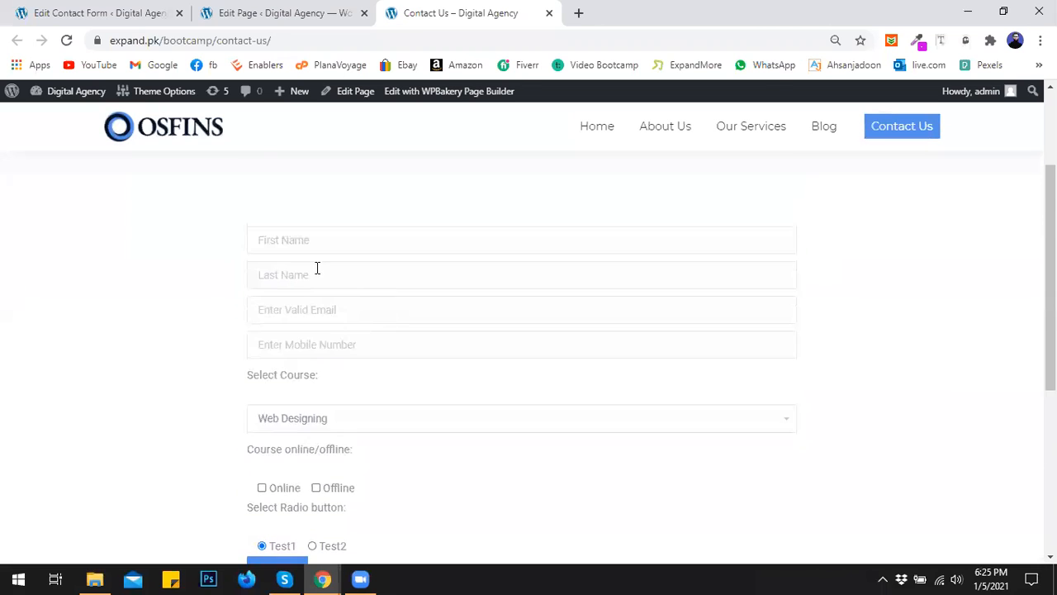
scroll(317, 267, "down", 1)
left_click(269, 341)
left_click(277, 376)
left_click(279, 352)
left_click(281, 390)
left_click(285, 345)
left_click(293, 371)
left_click(220, 331)
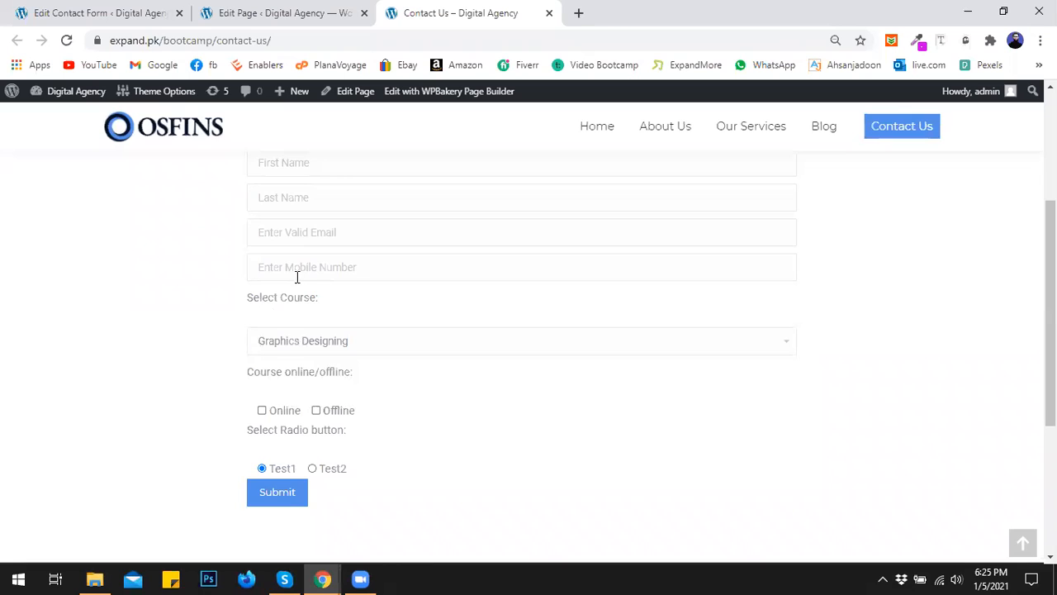
- Tick both the Online and Offline checkboxes and select the Test1 radio option
scroll(293, 347, "down", 1)
left_click(263, 334)
left_click(318, 334)
left_click(284, 338)
left_click(316, 334)
left_click(290, 334)
left_click(316, 334)
left_click(313, 395)
left_click(274, 393)
left_click(311, 394)
left_click(292, 392)
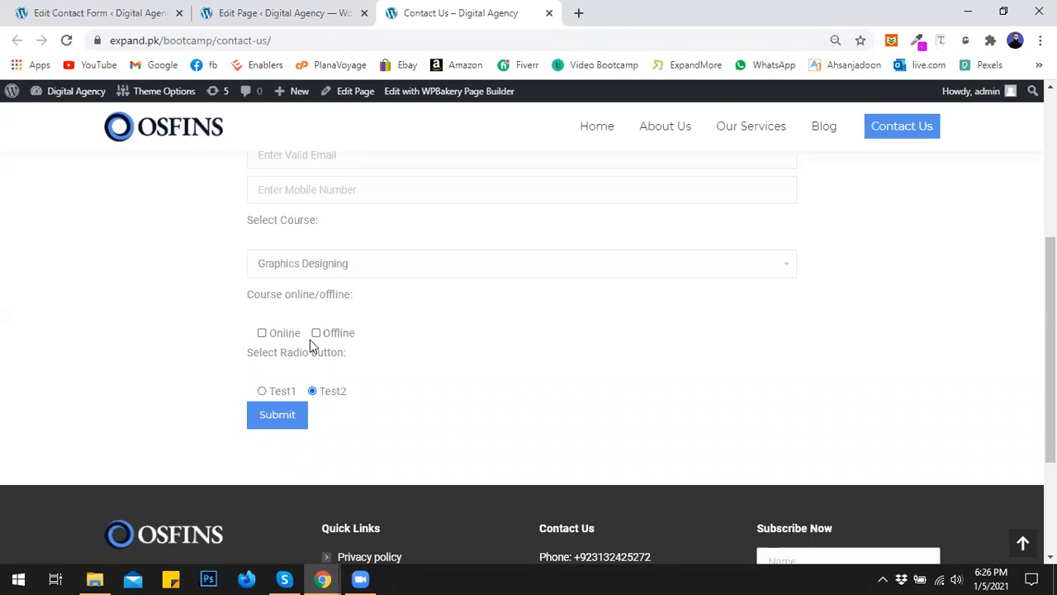
- Autofill the name, email and phone fields, tick Online, and submit the test message
scroll(310, 340, "up", 2)
scroll(380, 240, "down", 1)
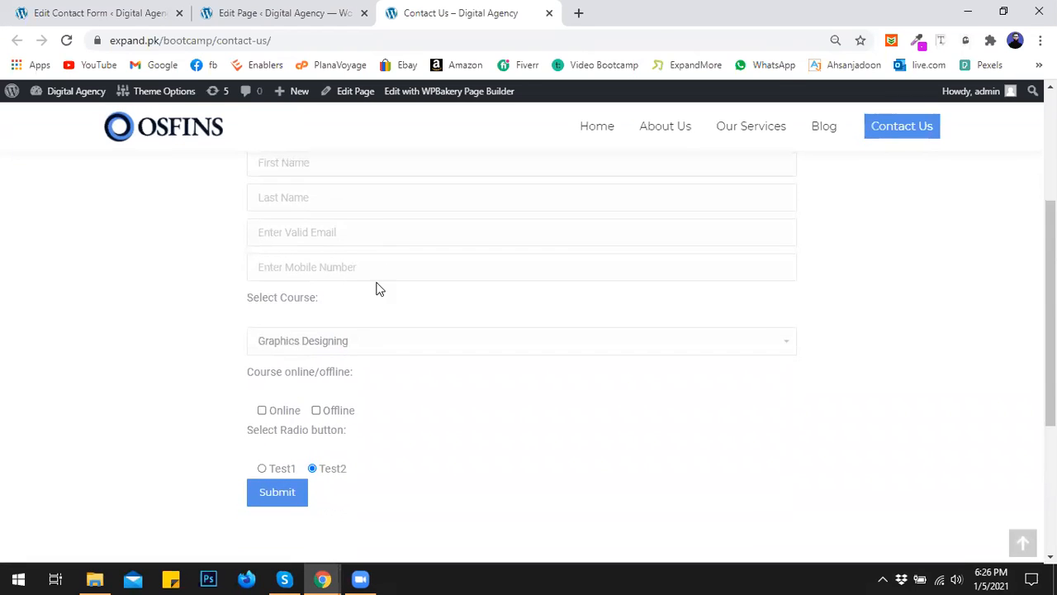
scroll(374, 302, "down", 1)
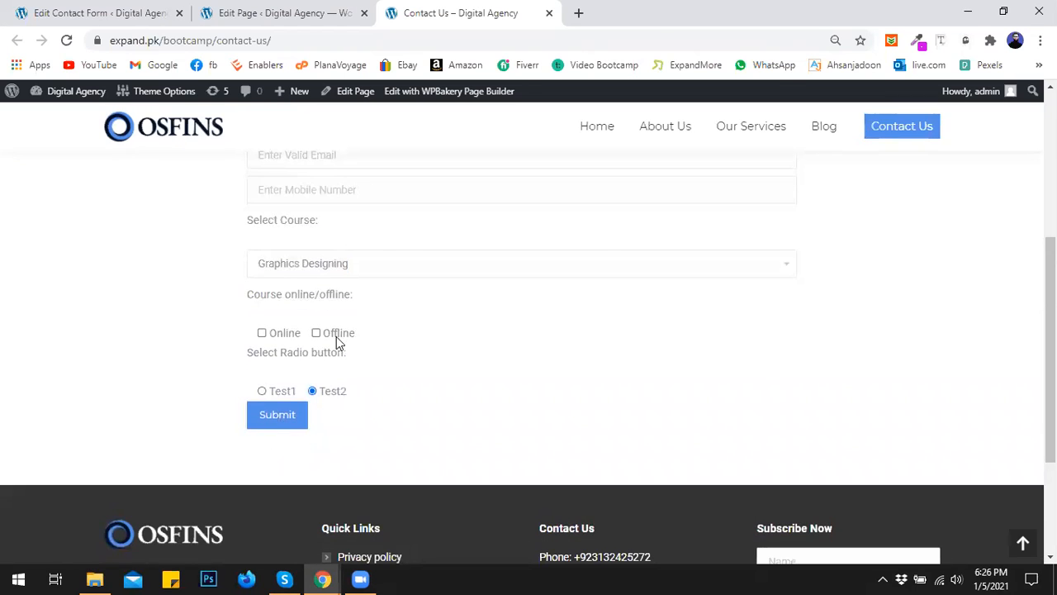
scroll(336, 341, "up", 2)
left_click(313, 239)
left_click(274, 292)
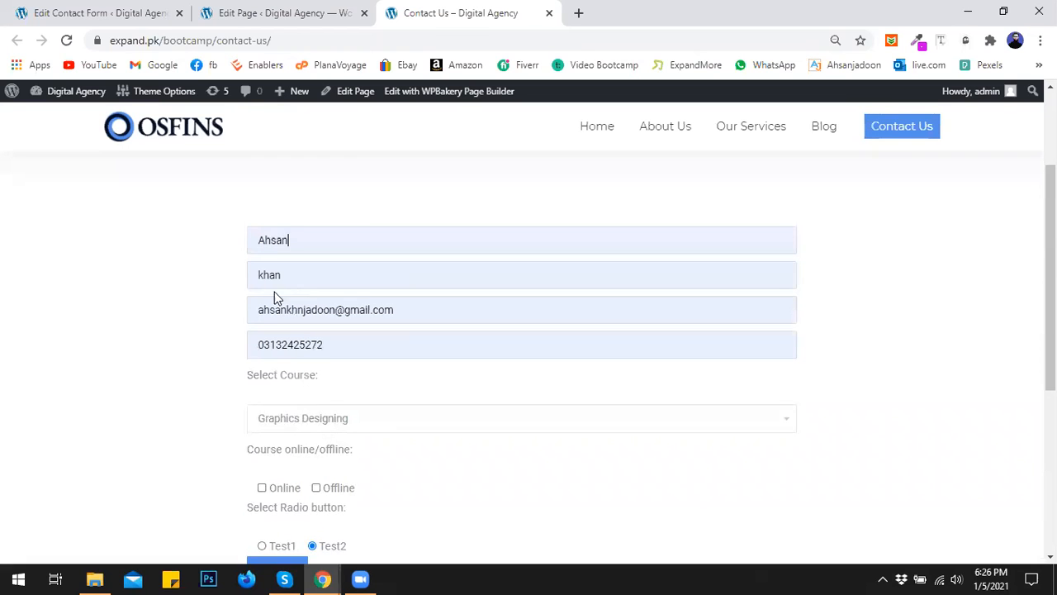
scroll(297, 450, "down", 1)
left_click(279, 411)
left_click(291, 501)
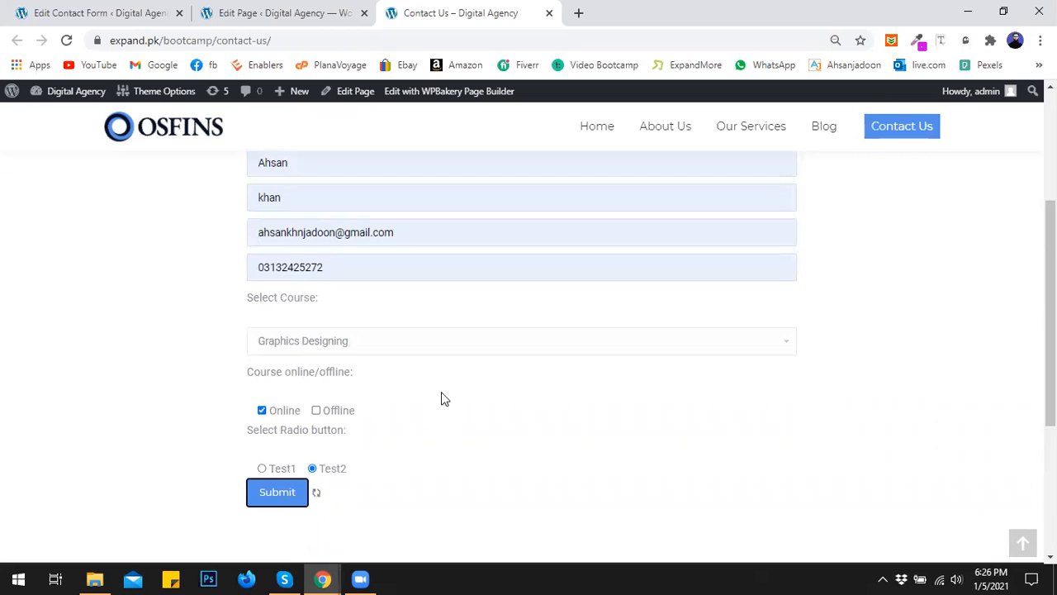
scroll(441, 399, "down", 2)
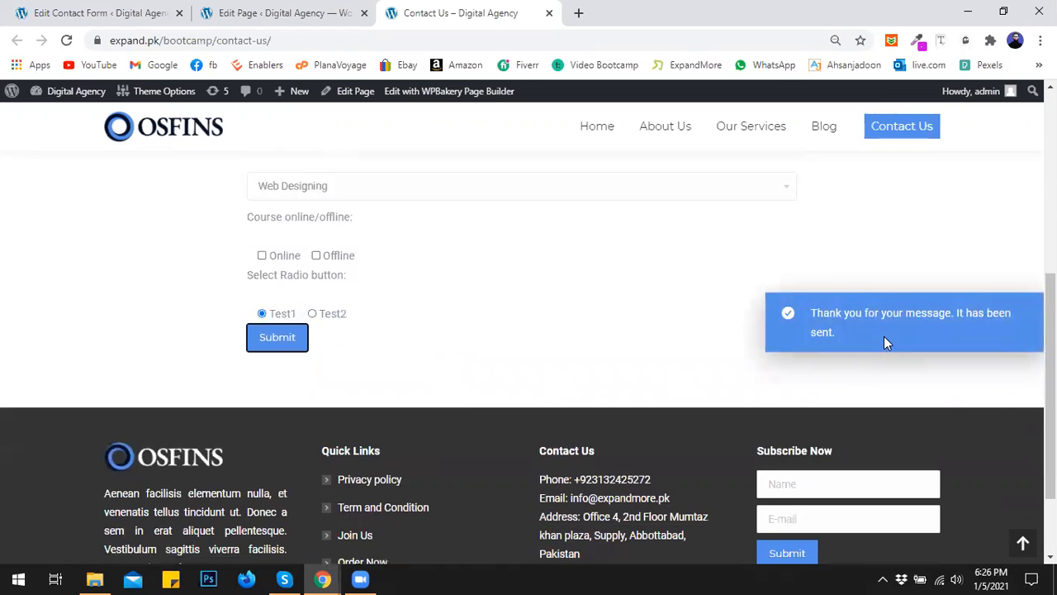
scroll(510, 340, "up", 4)
- Return to the Edit Contact Form screen in the admin
left_click(289, 8)
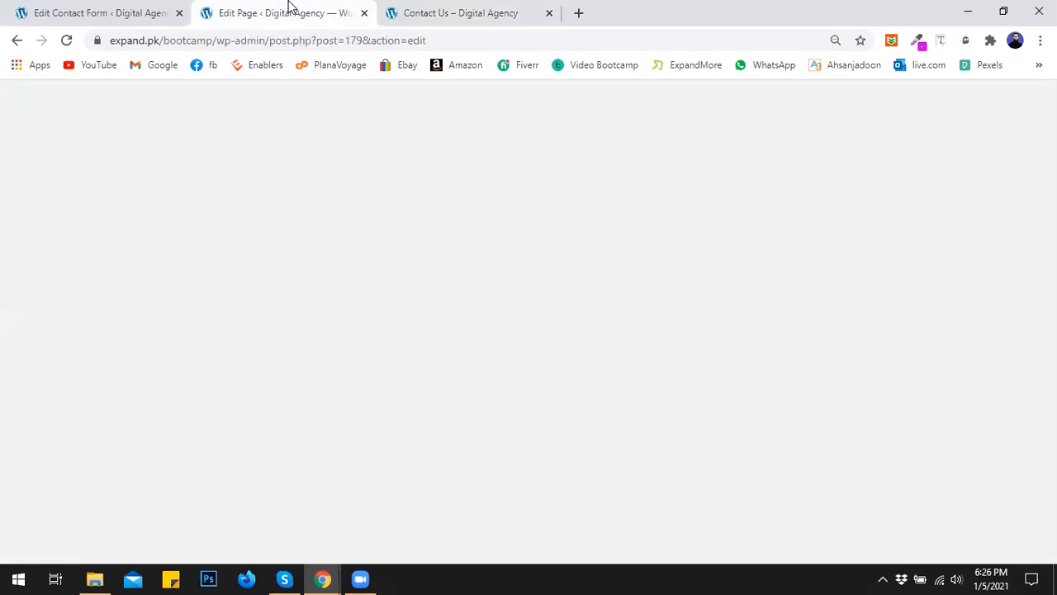
left_click(450, 11)
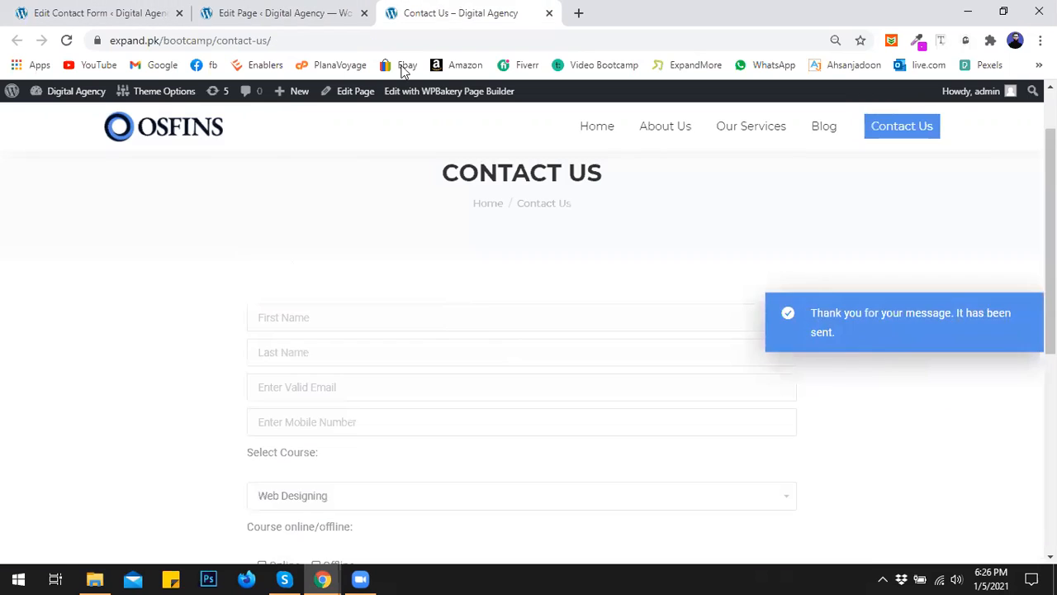
left_click(267, 7)
left_click(123, 12)
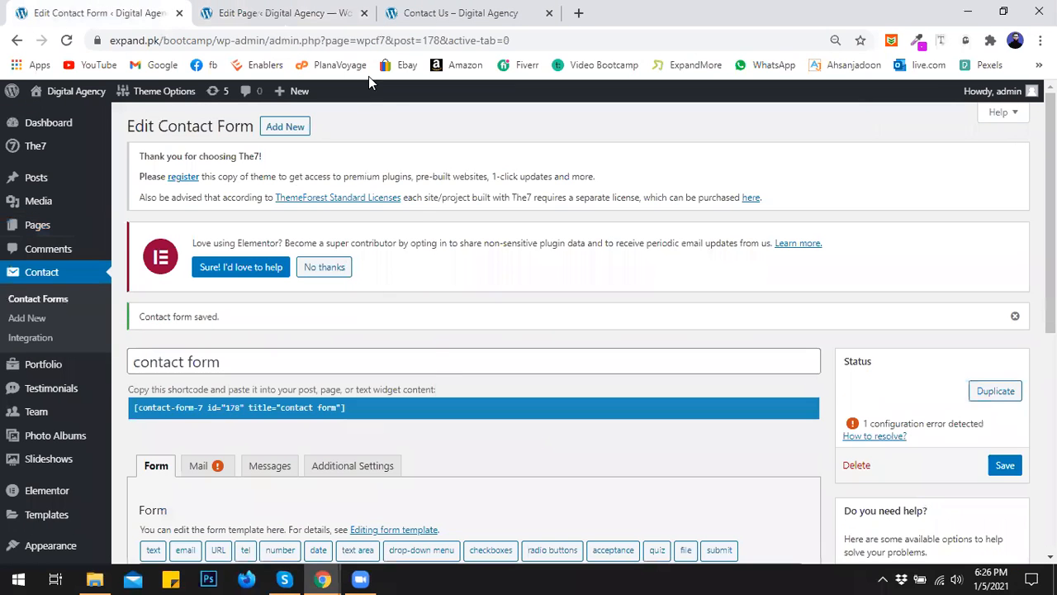
- Back in the contact form editor, dismiss the 'Contact form saved' notice
left_click(421, 10)
left_click(166, 9)
scroll(474, 323, "down", 3)
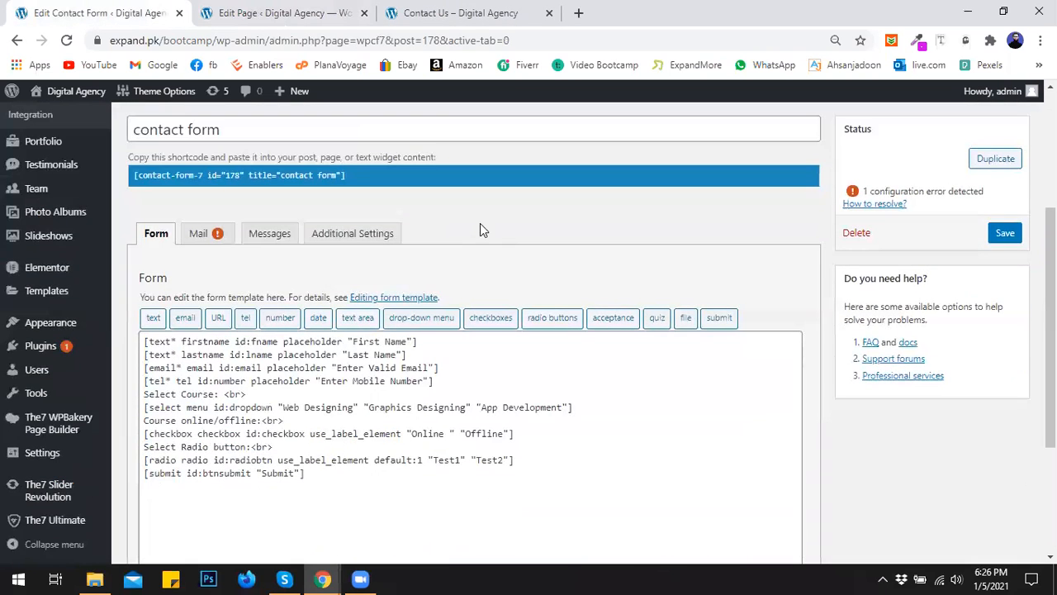
scroll(1006, 202, "up", 1)
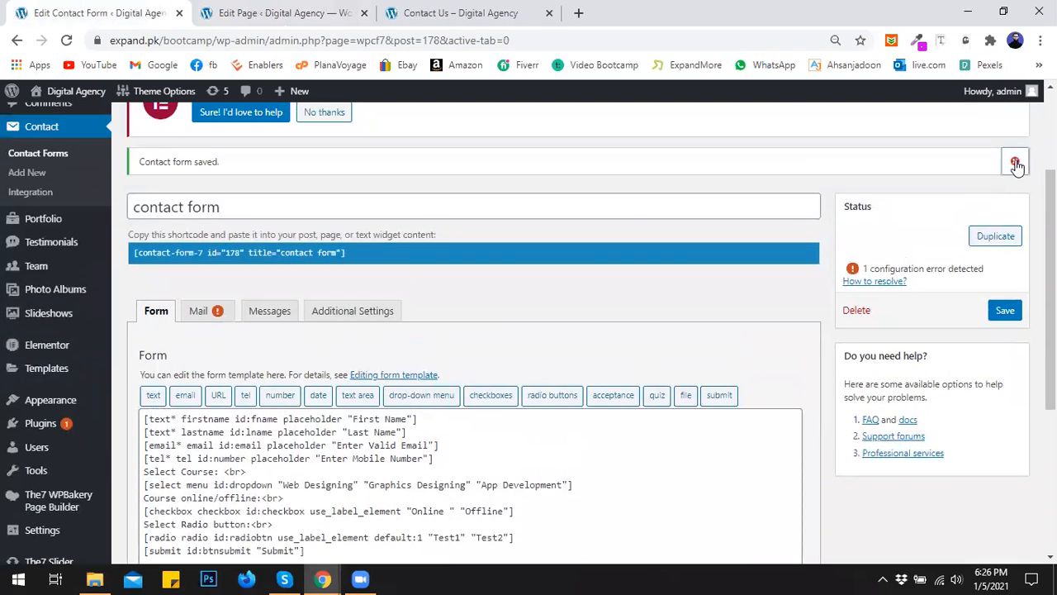
left_click(1015, 160)
- Switch between the Mail and Form tabs, ending on the Mail settings
scroll(536, 330, "down", 2)
scroll(470, 337, "down", 1)
scroll(294, 349, "up", 3)
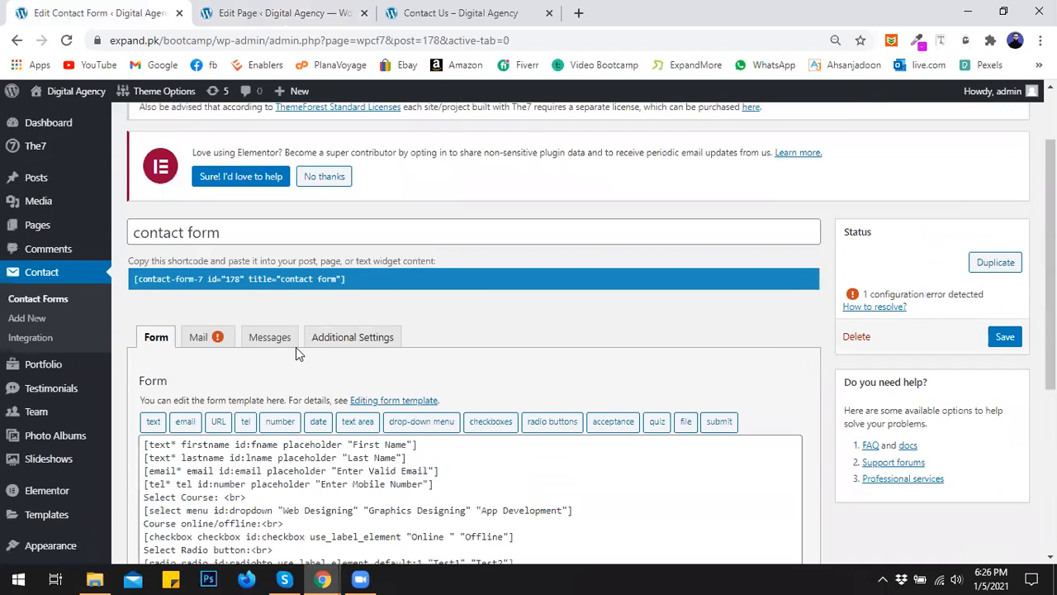
scroll(281, 351, "down", 1)
scroll(245, 387, "down", 1)
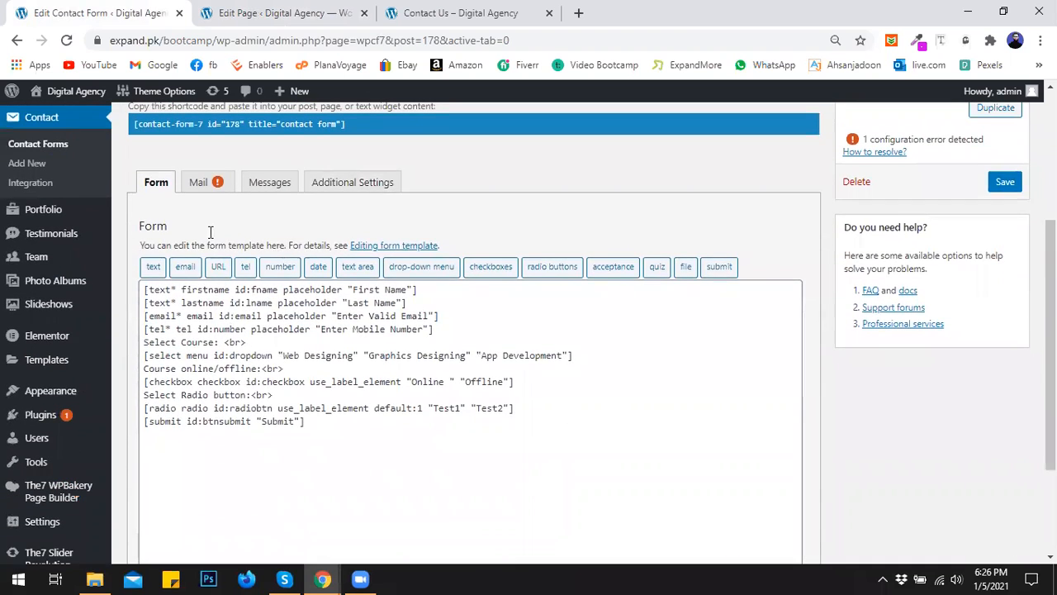
left_click(198, 181)
left_click(155, 183)
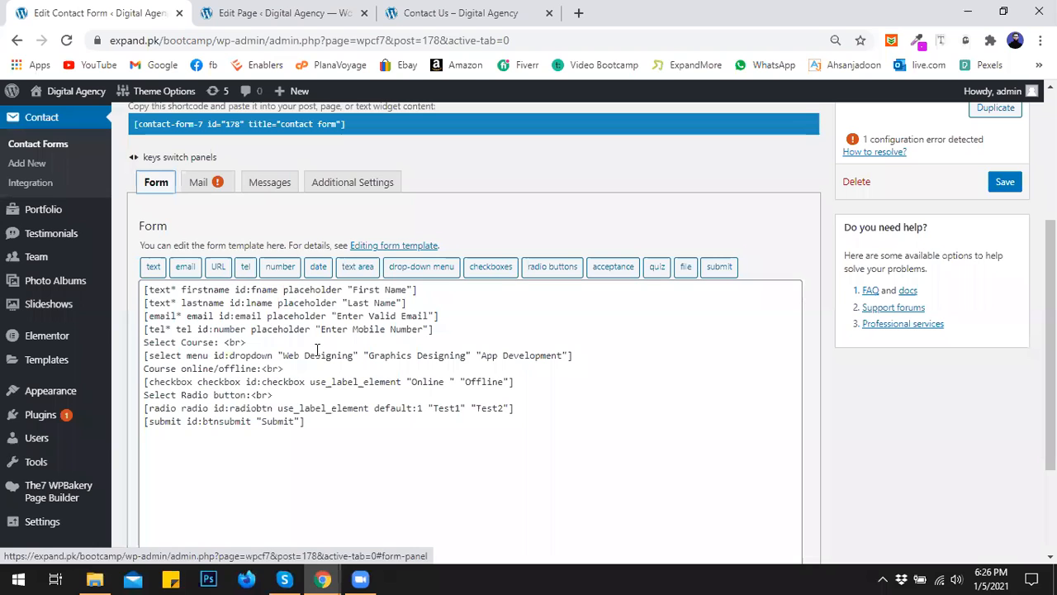
left_click(219, 190)
- Replace the mail's To recipient with the site admin email address
left_click_drag(333, 321, 212, 321)
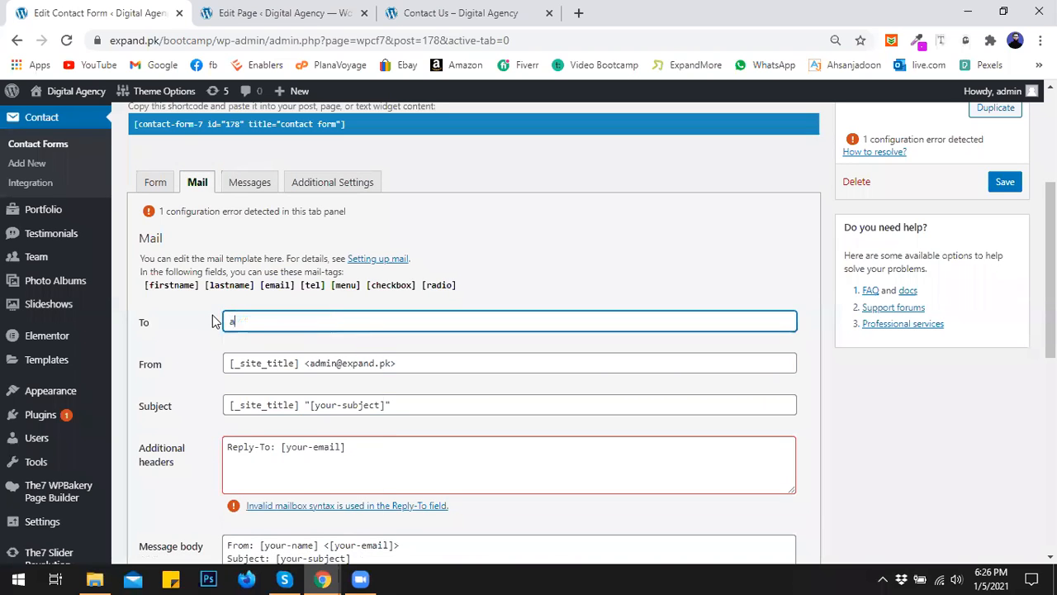
key("Tab")
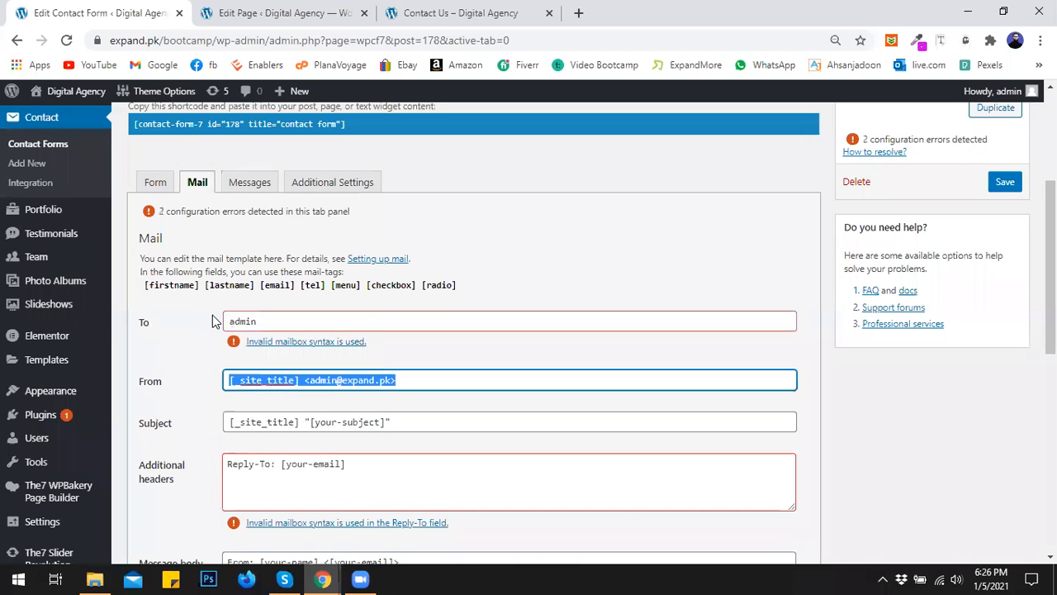
left_click(270, 321)
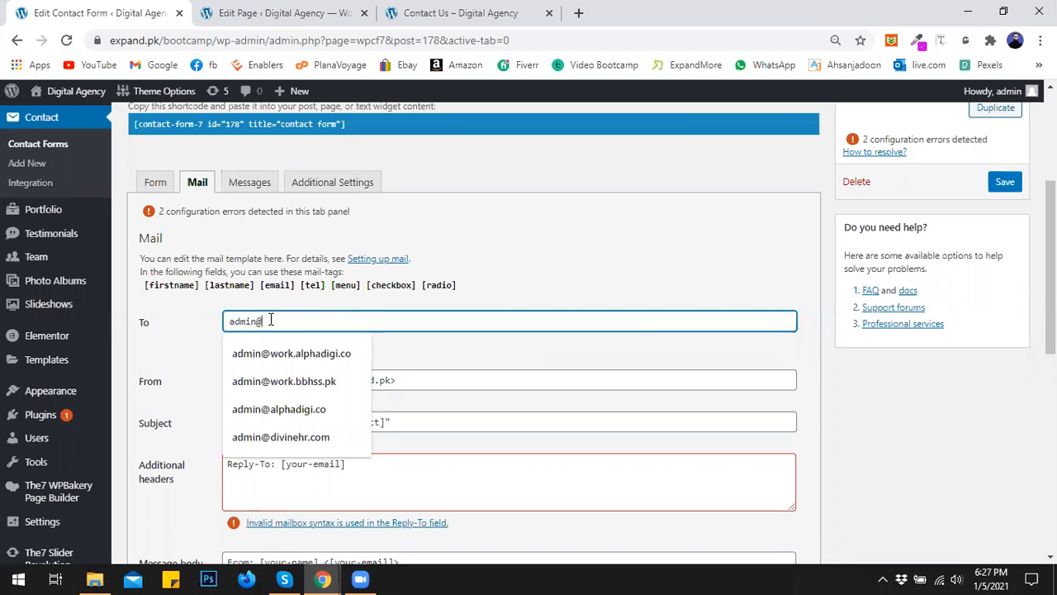
type("expand")
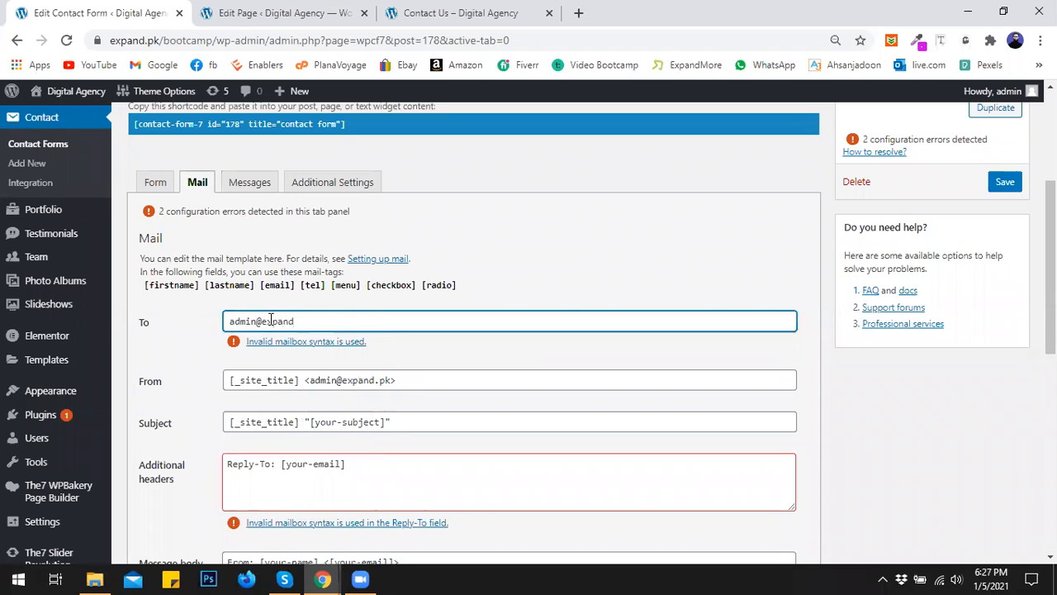
type(".pk")
left_click(442, 367)
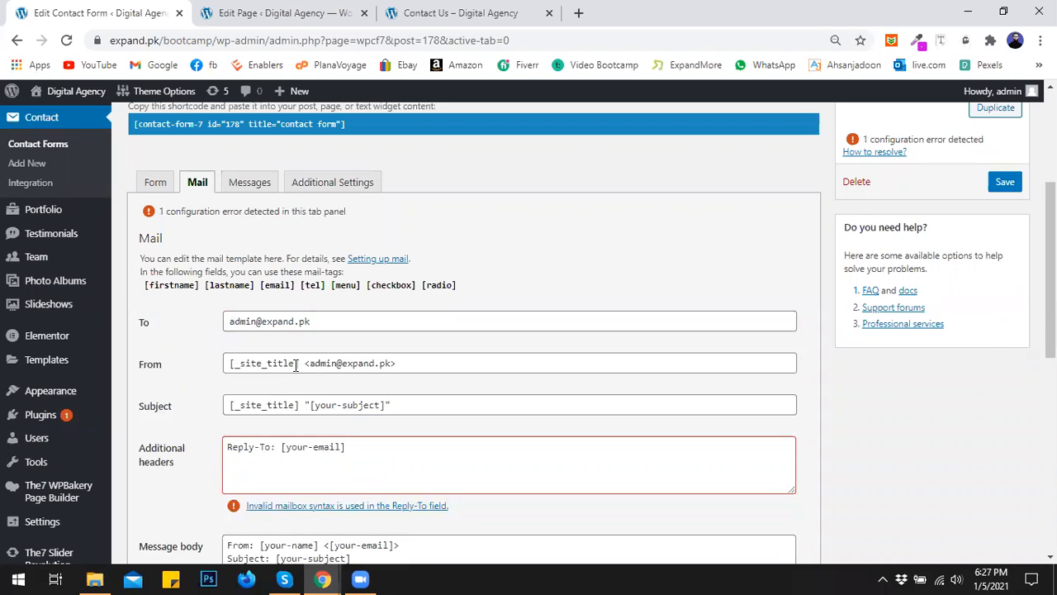
- Change the From sender name from [_site_title] to Bootcamp
left_click_drag(298, 364, 218, 366)
type("Bootcamp")
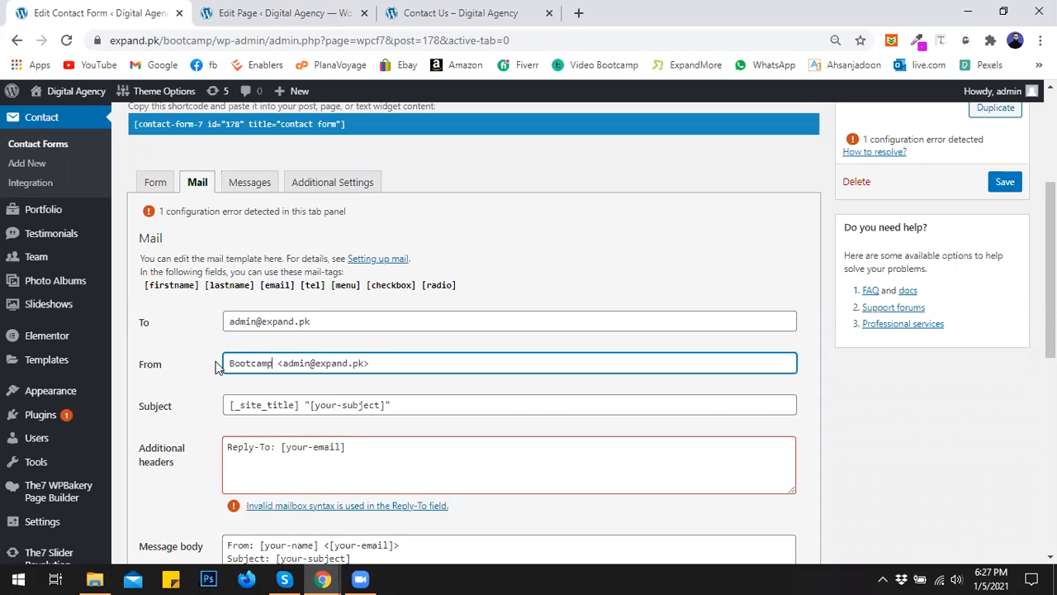
left_click(176, 401)
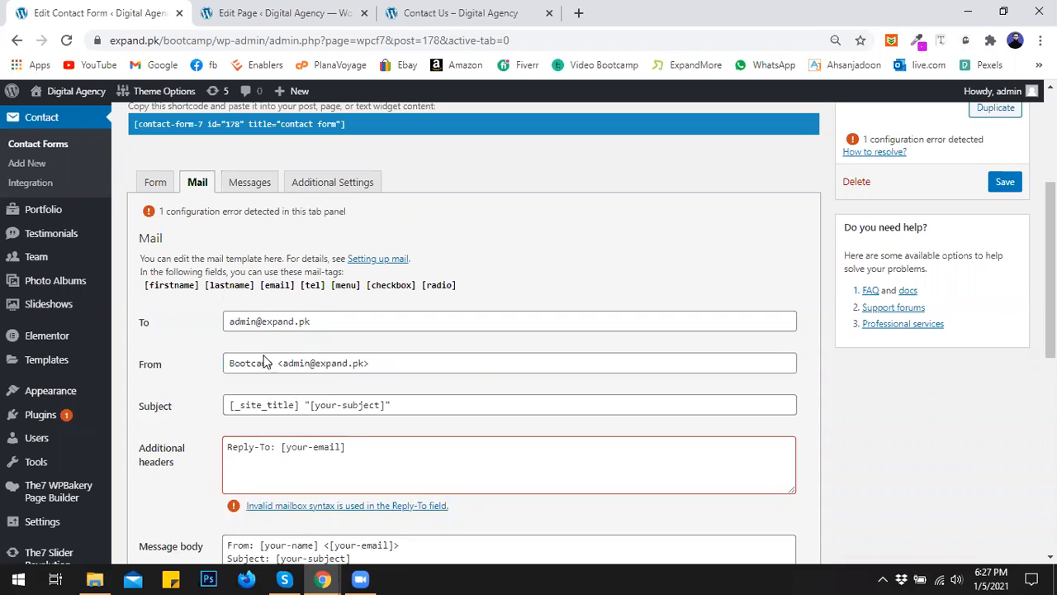
- Set the mail Subject to 'Testing Bootcamp Form' and copy the [email] mail-tag
left_click_drag(402, 403, 213, 408)
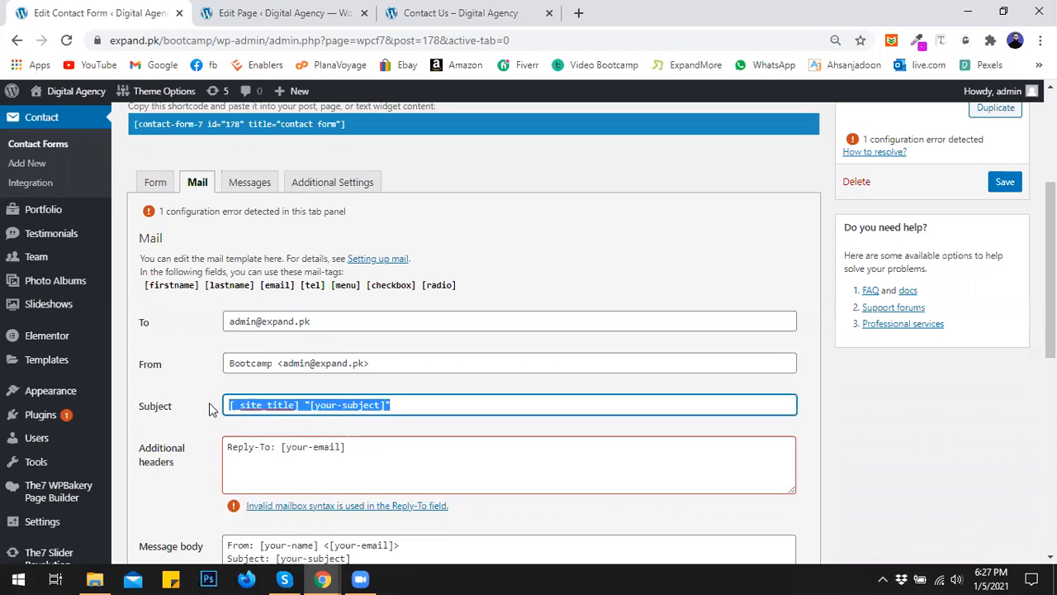
key("BackSpace")
type("Testing")
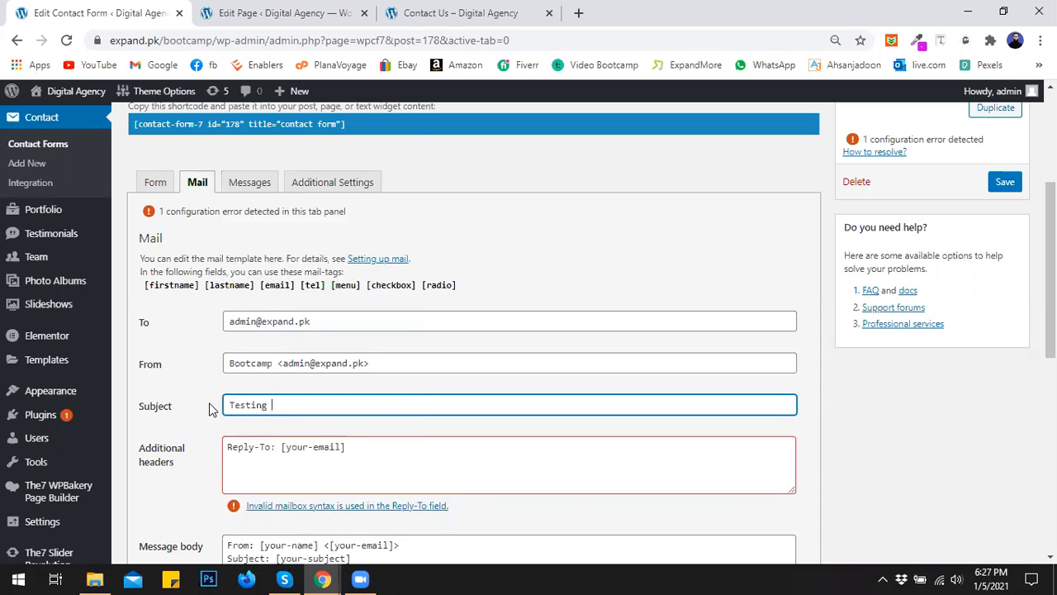
type("p Form")
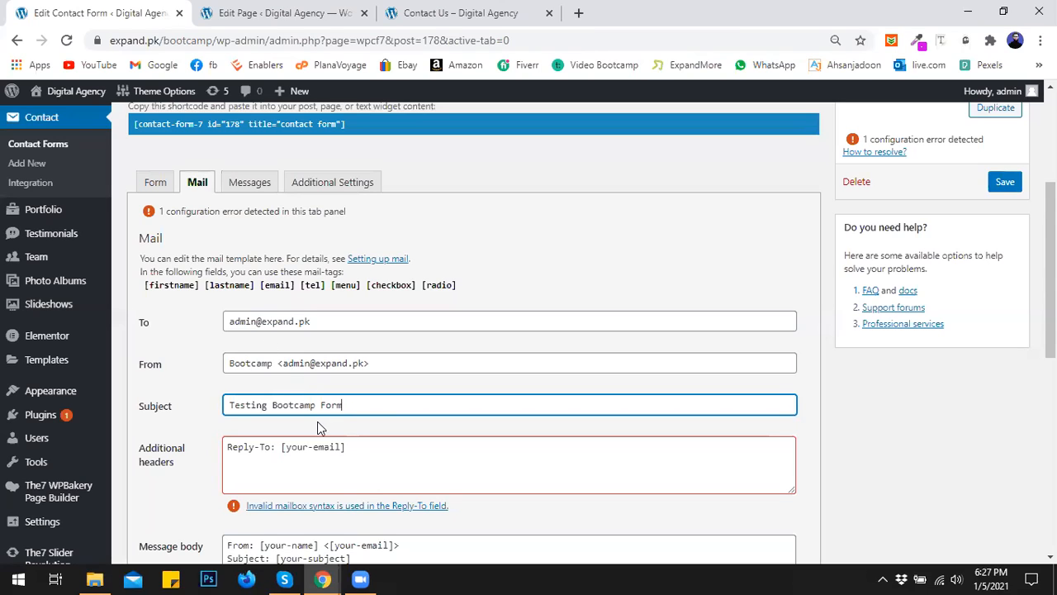
left_click_drag(296, 287, 260, 287)
key("ctrl+c")
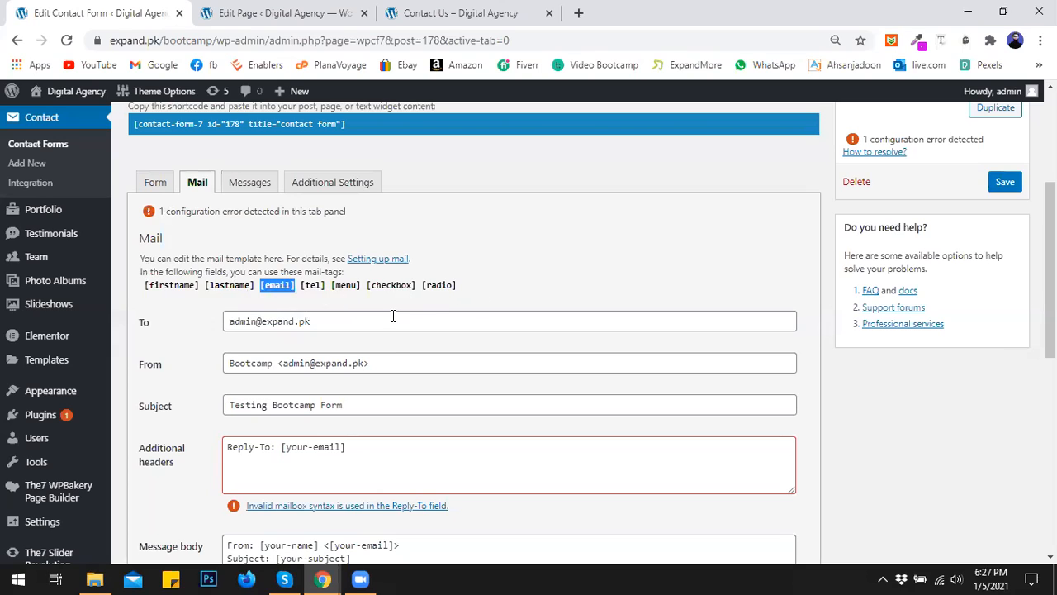
- Paste [email] over [your-email] in the Reply-To additional header line
left_click(357, 449)
left_click(284, 447, "shift")
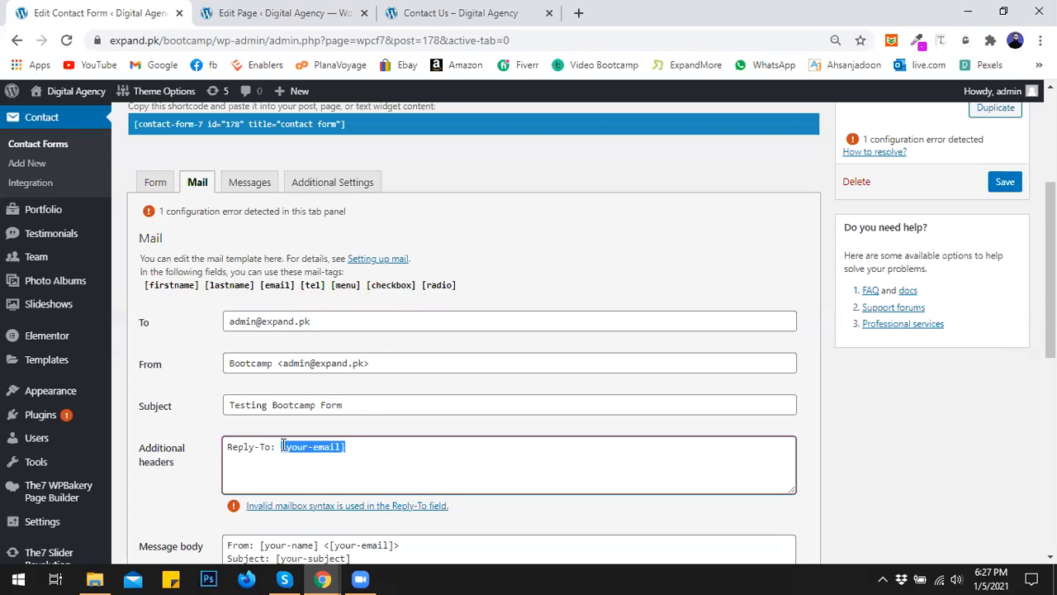
key("ctrl+v")
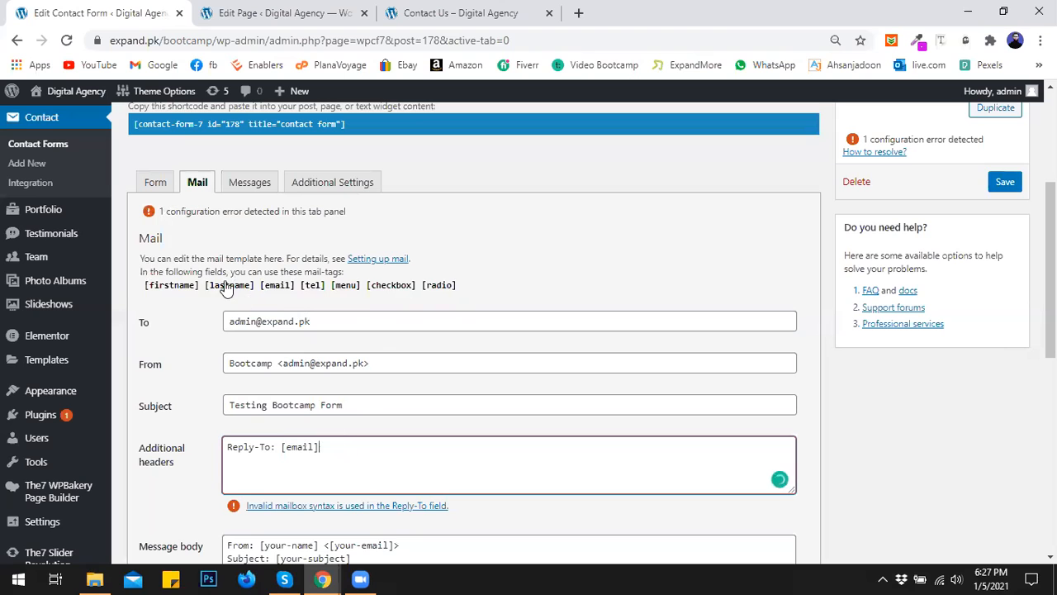
scroll(314, 444, "down", 1)
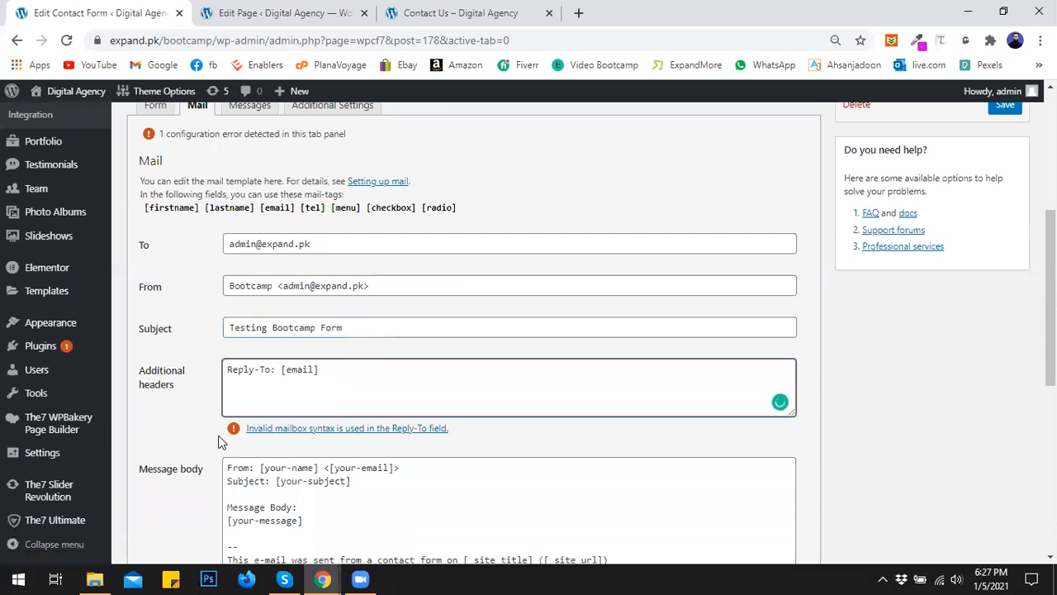
scroll(175, 401, "up", 1)
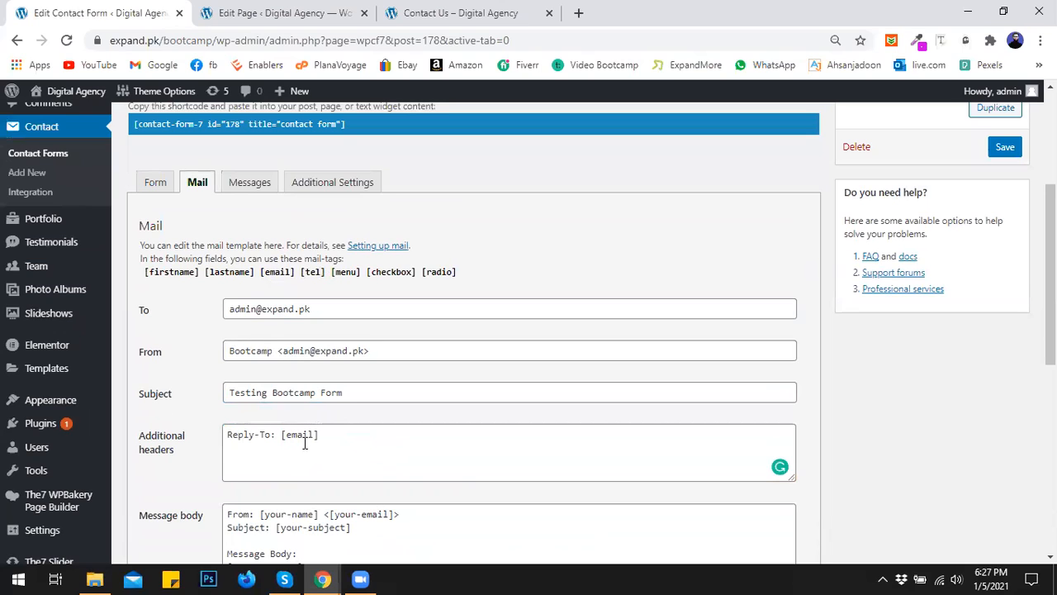
scroll(341, 359, "down", 2)
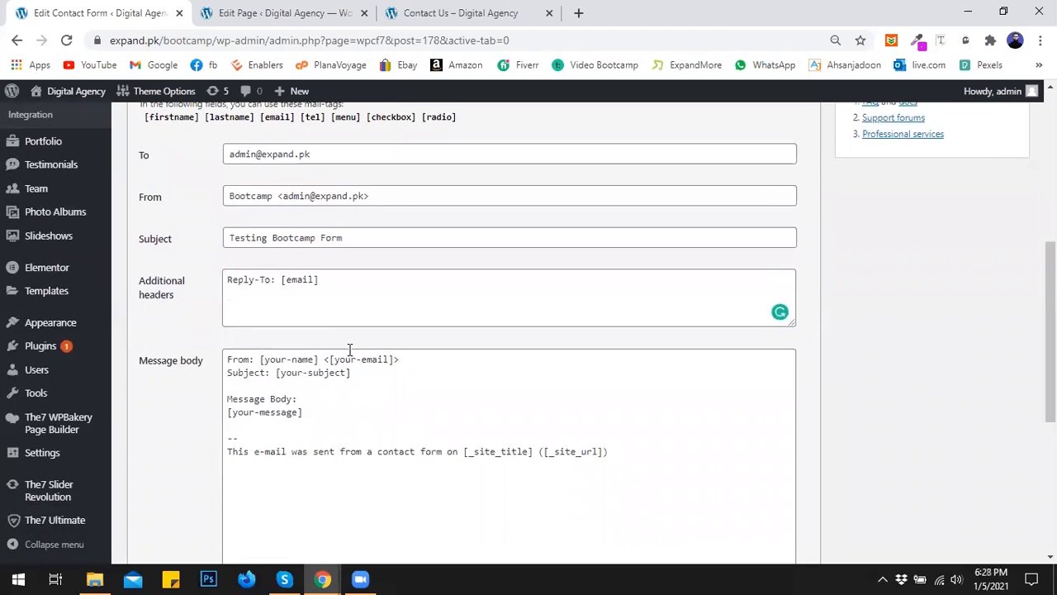
scroll(349, 353, "up", 1)
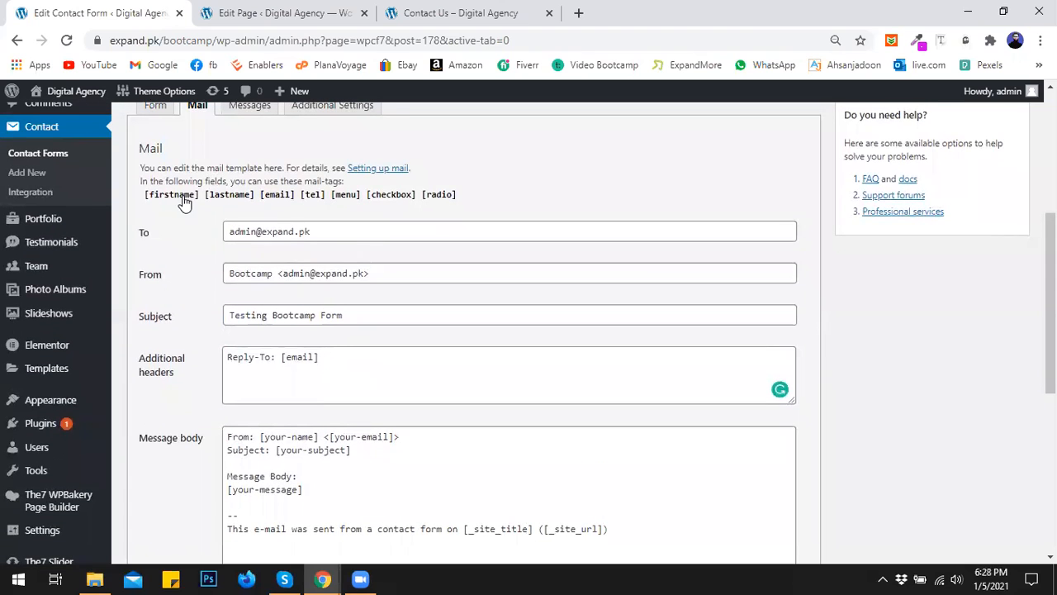
scroll(260, 307, "down", 1)
- Clear the default message body and start it with 'First Name: [firstname]'
left_click_drag(613, 452, 199, 362)
key("BackSpace")
type("First name")
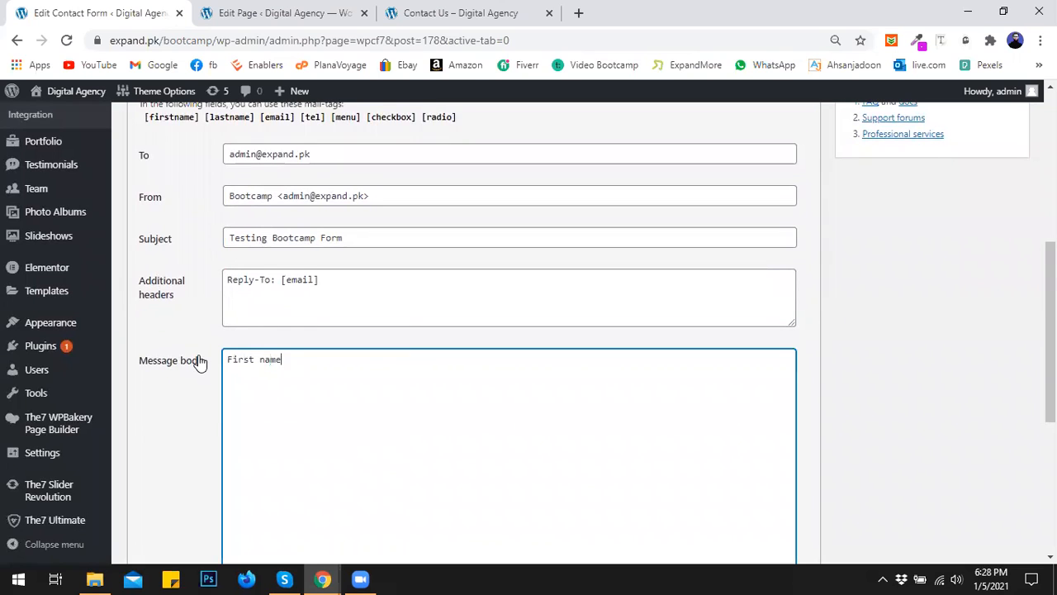
type("ame")
scroll(201, 371, "up", 1)
left_click_drag(201, 201, 143, 203)
key("ctrl+c")
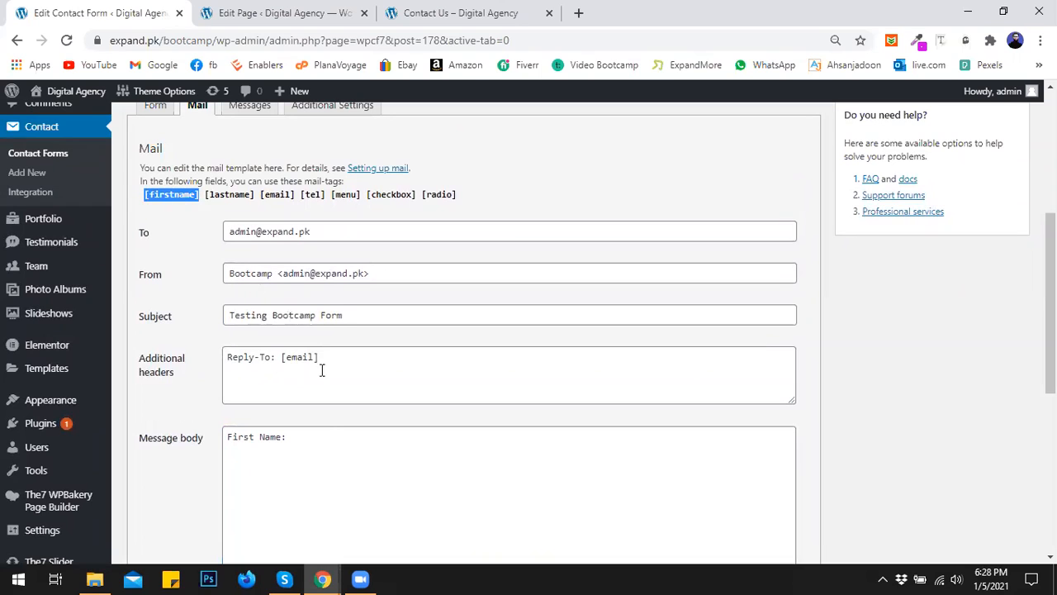
left_click(314, 437)
key("ctrl+v")
- Add a 'Last Name: [lastname]' line to the message body
key("Return")
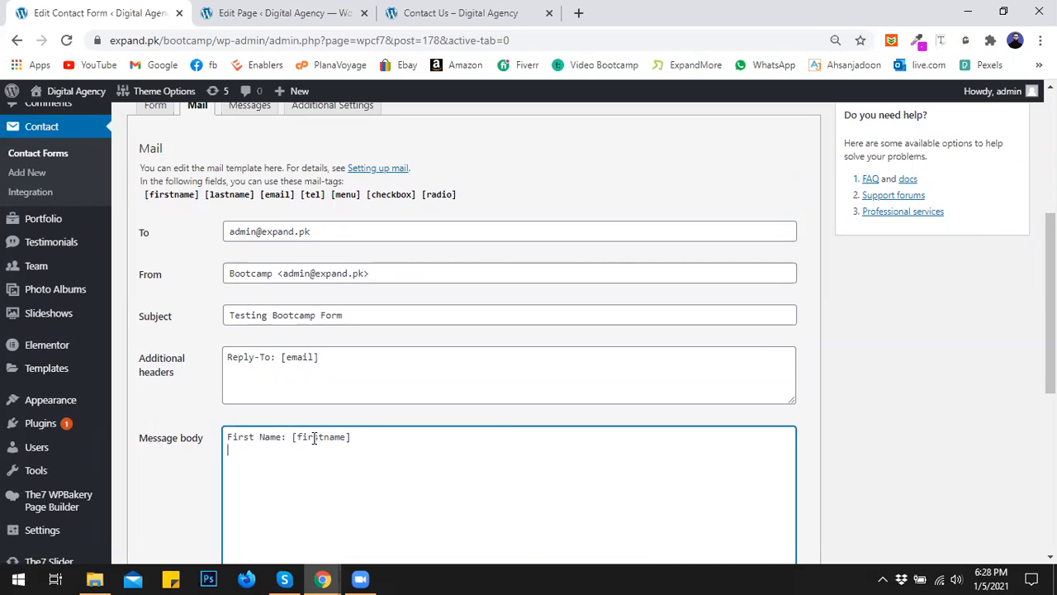
type("las")
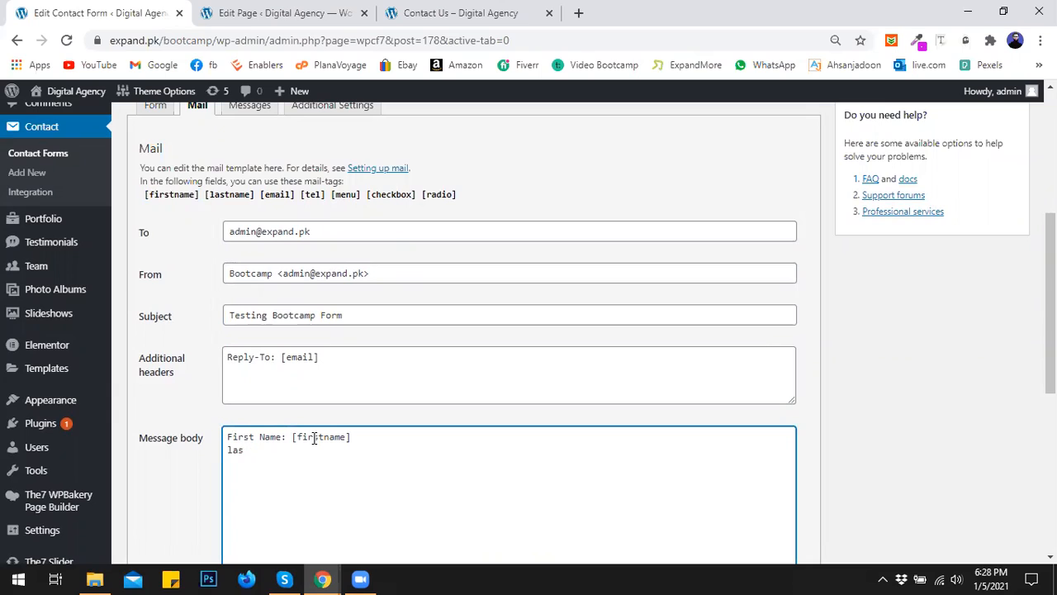
type("ast nsamre name")
key("BackSpace")
type("L")
left_click(240, 197)
key("ctrl+c")
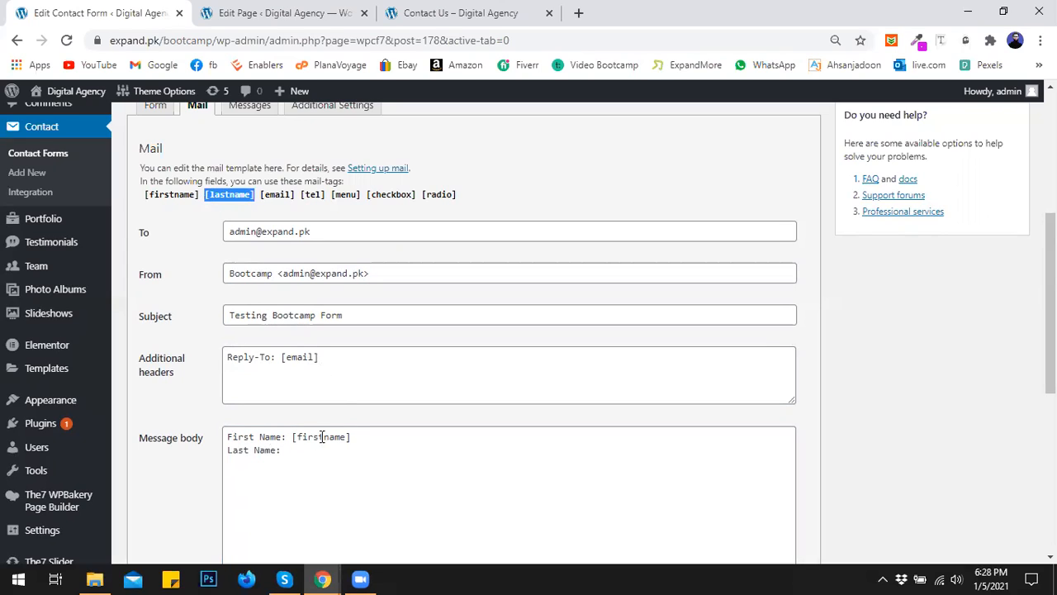
left_click(301, 453)
key("ctrl+v")
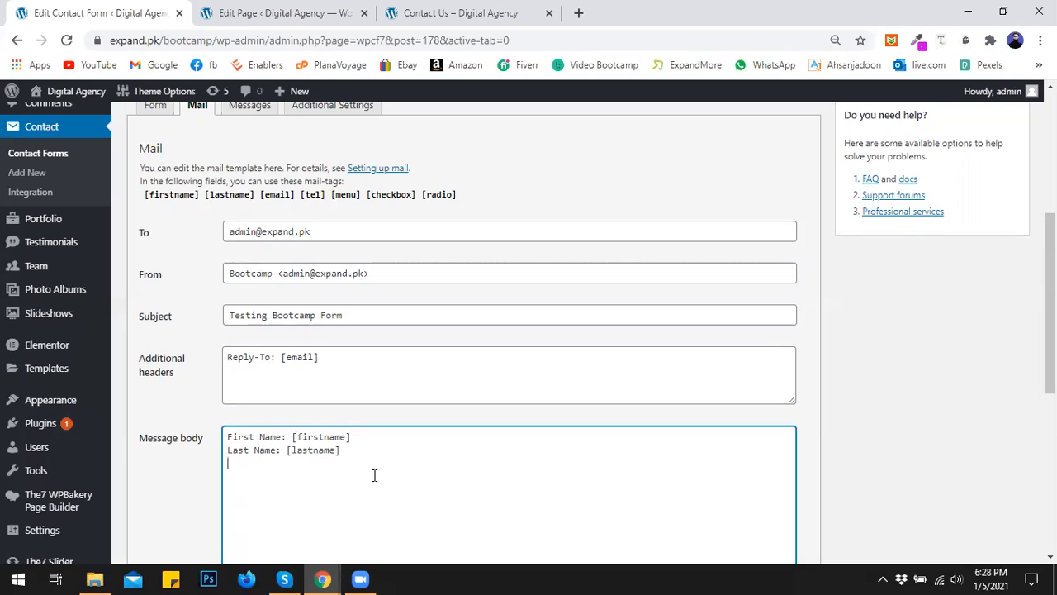
- Add 'Email: [email]' and 'Phone: [tel]' lines to the message body
type("mai")
left_click_drag(296, 195, 261, 203)
key("ctrl+c")
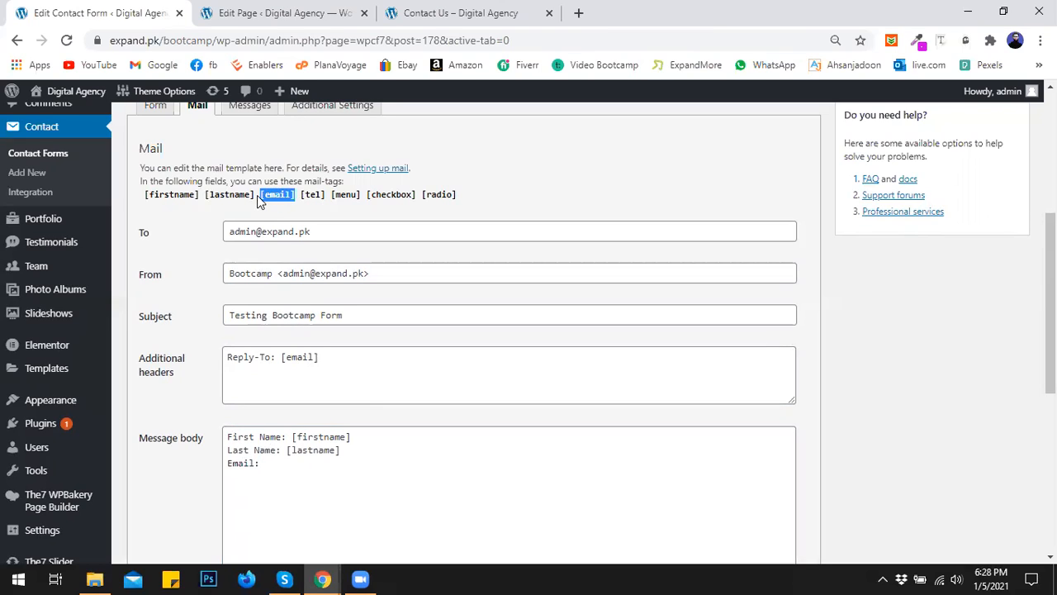
left_click(314, 463)
key("ctrl+v")
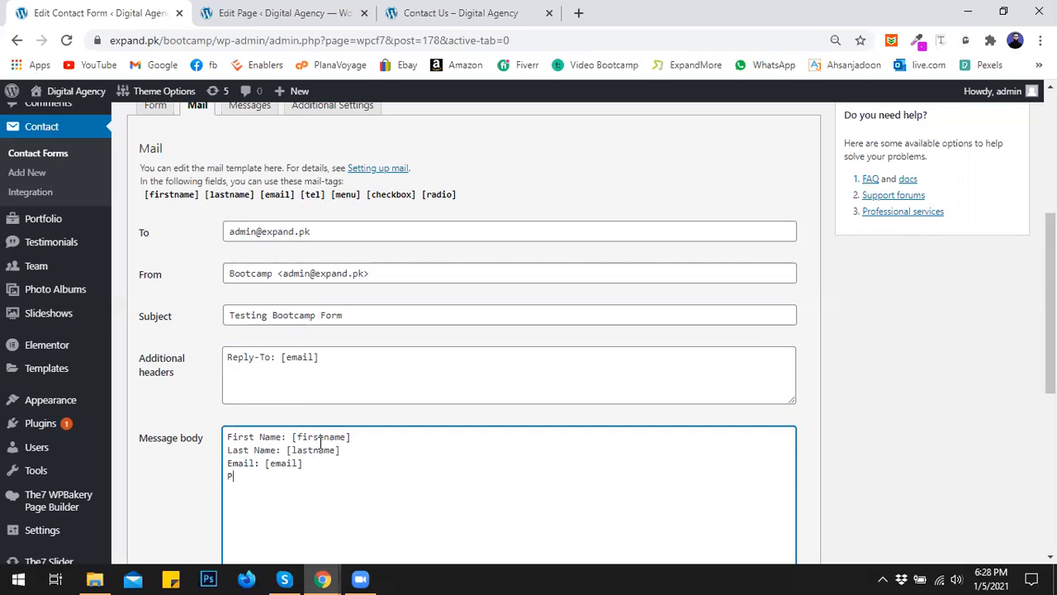
type("Phone:")
left_click(327, 201)
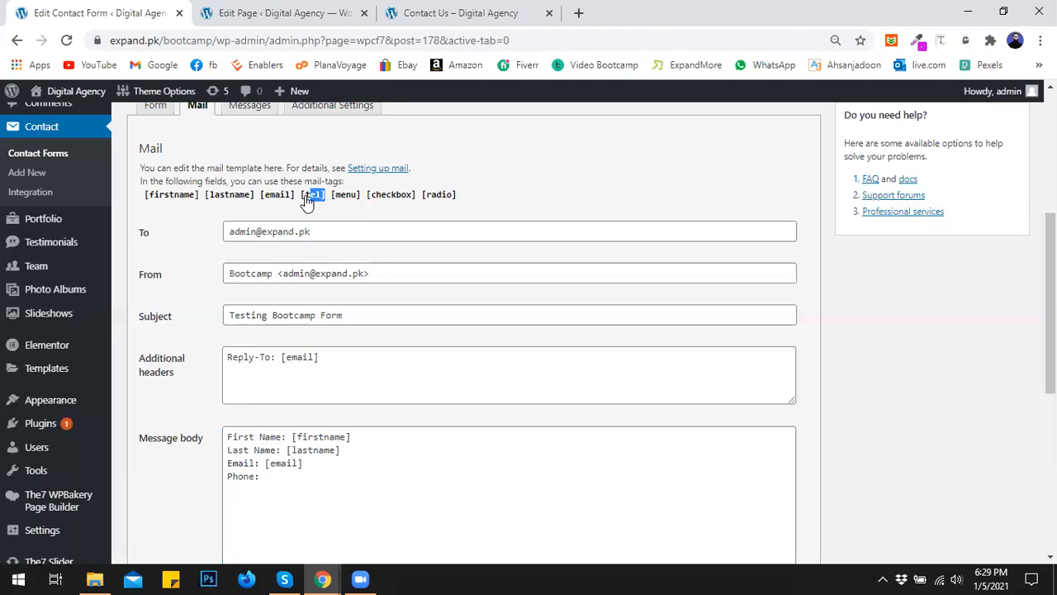
left_click(303, 200)
key("ctrl+c")
left_click(314, 484)
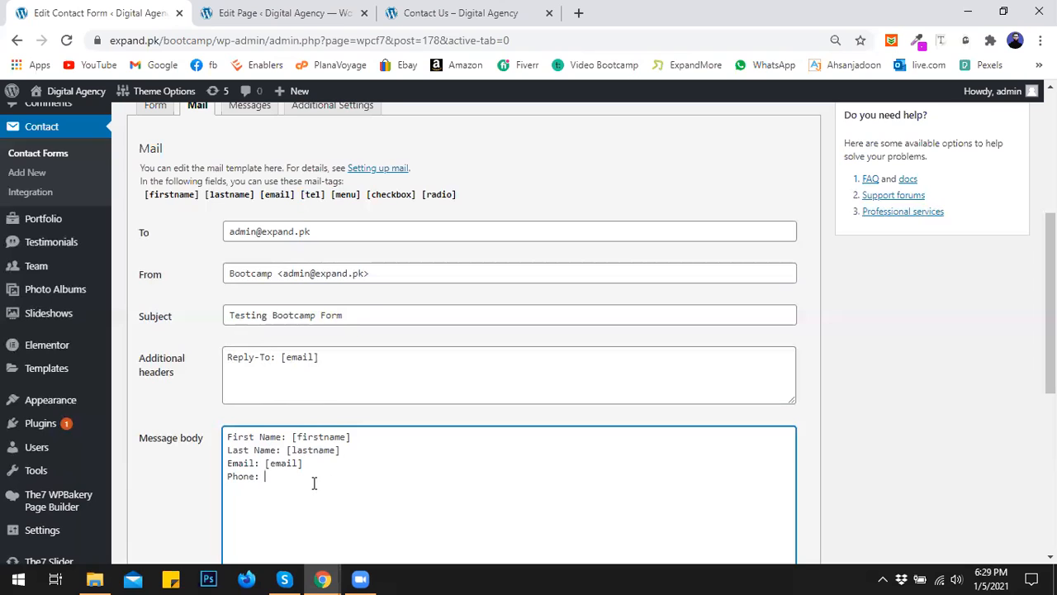
key("ctrl+v")
- Start a course line for the [menu] mail-tag below the phone line, then return to the Form template
scroll(335, 404, "down", 1)
left_click(351, 124)
left_click(351, 124)
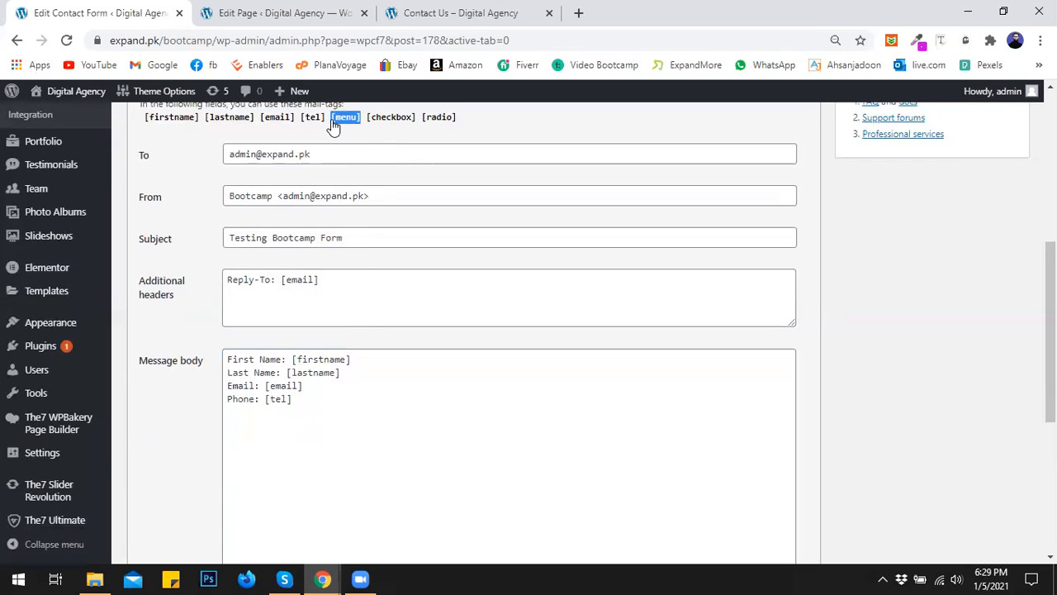
left_click(315, 400)
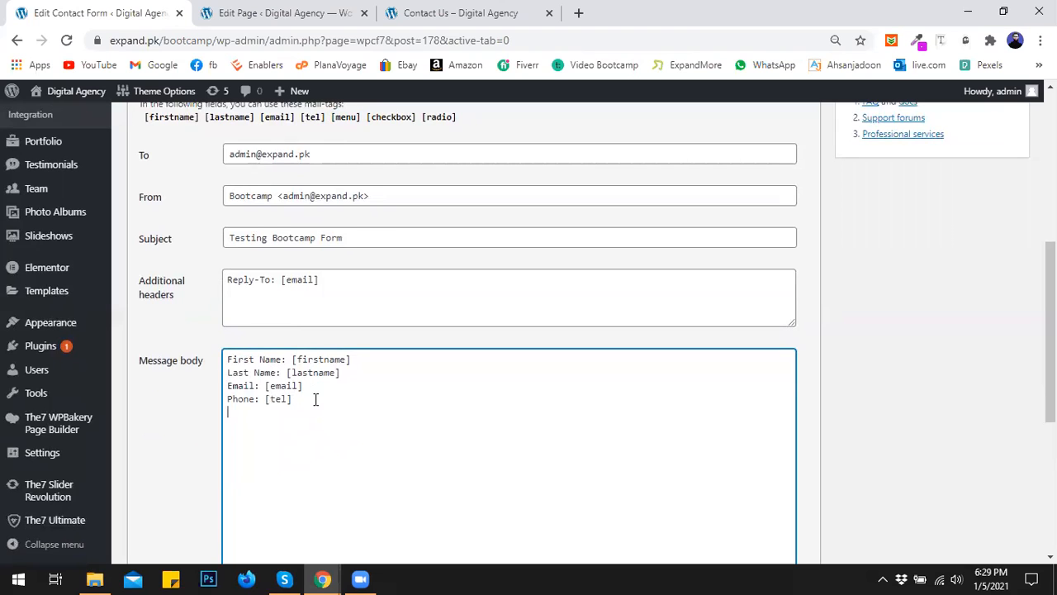
key("Return")
type("Man")
scroll(265, 292, "up", 2)
left_click(170, 120)
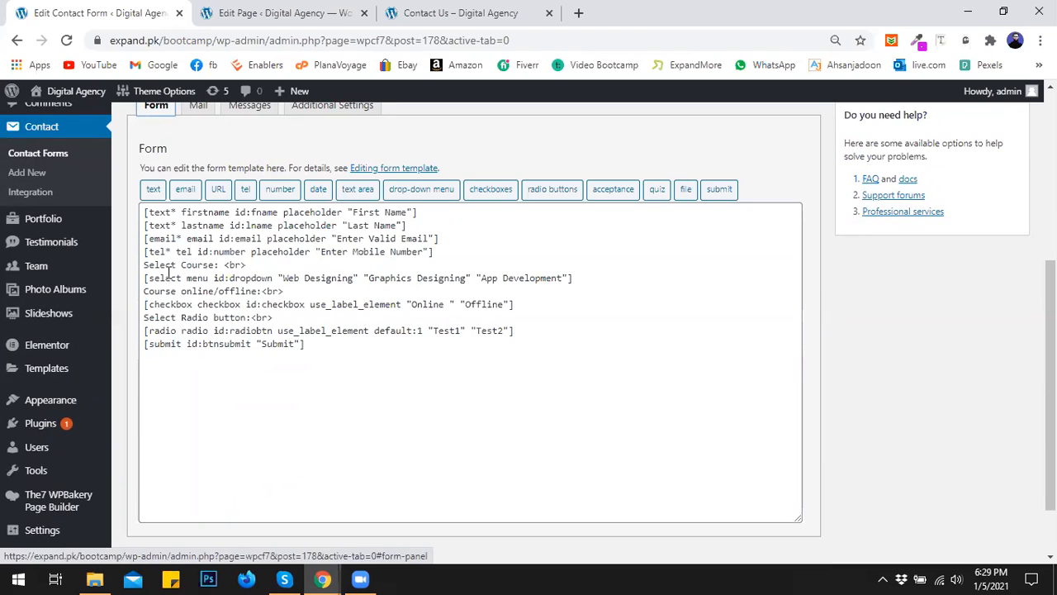
- Compare the live Contact Us page and page editor, then return to the form's Mail settings
left_click(416, 6)
left_click(267, 9)
left_click(417, 11)
left_click(281, 11)
left_click(103, 10)
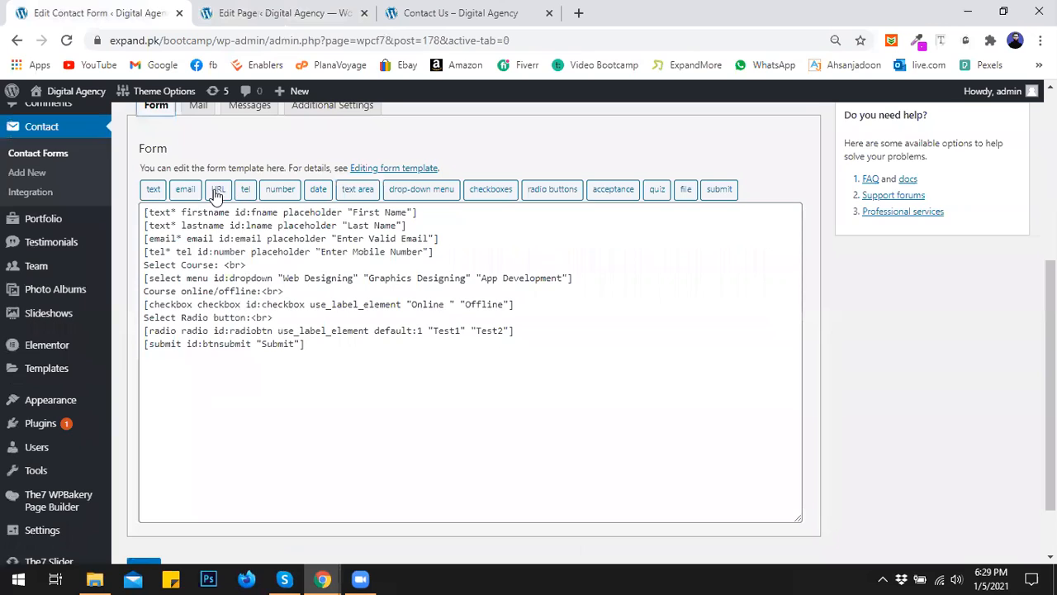
left_click(196, 107)
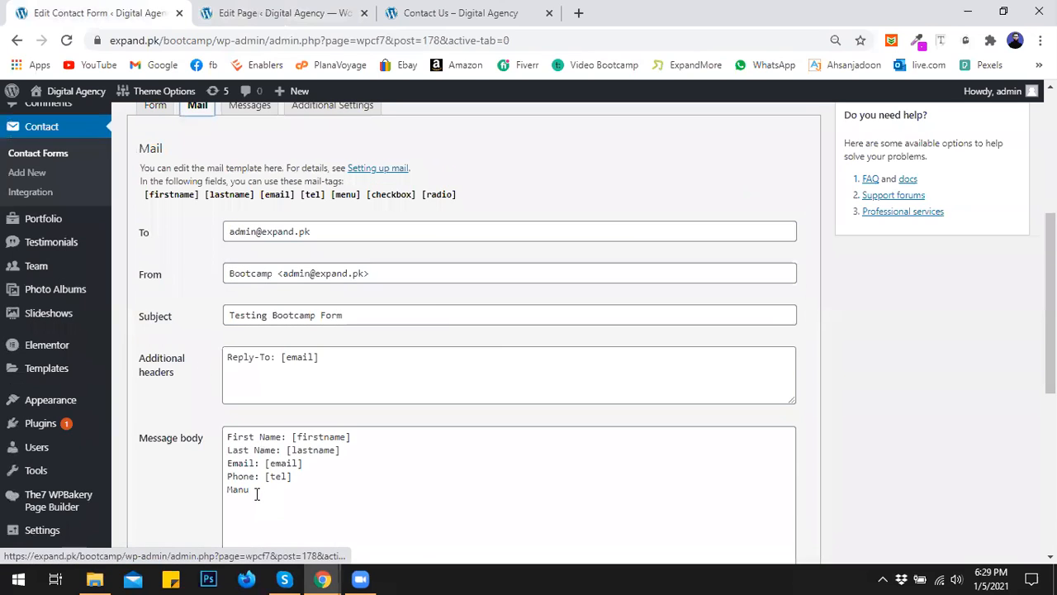
- Retype the unfinished line as 'Course Select:' and paste the [menu] mail-tag after it
left_click_drag(256, 493, 220, 492)
type("See")
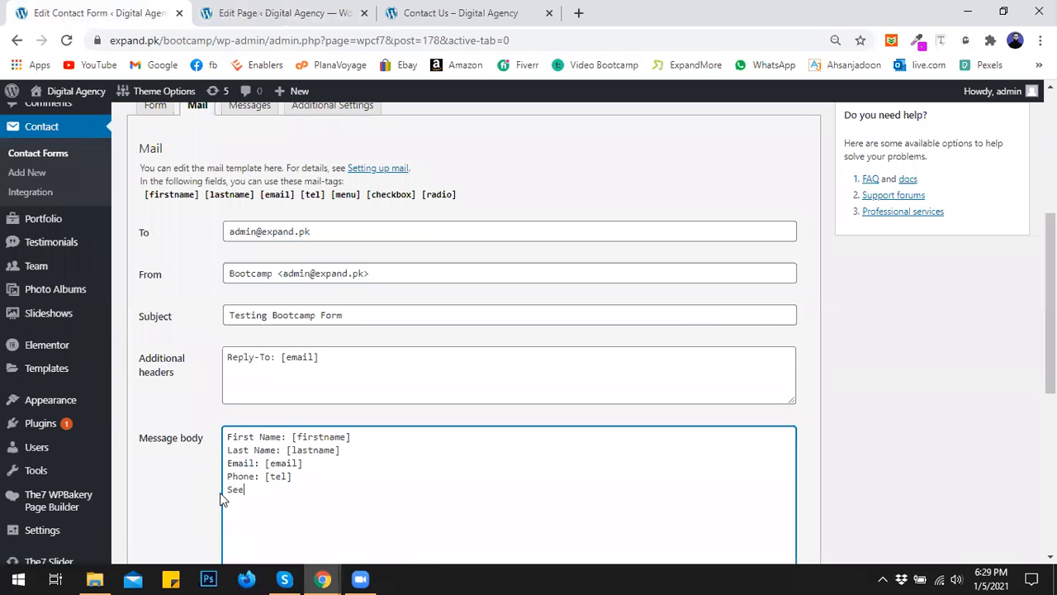
key("BackSpace")
key("BackSpace")
key("BackSpace")
type("Cou")
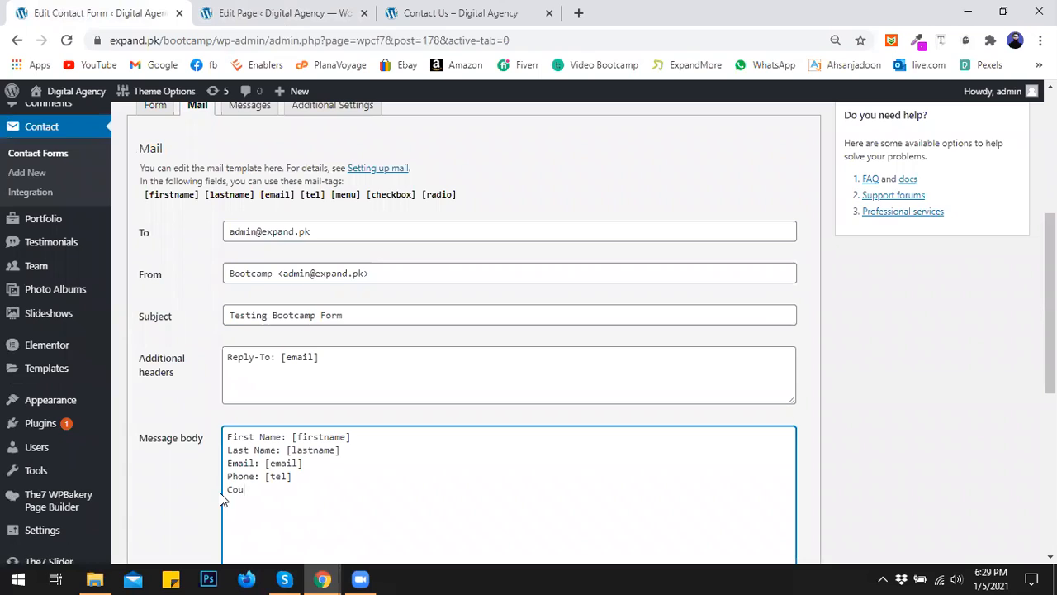
type("rse Sekl")
key("BackSpace")
key("BackSpace")
type("ekl")
key("BackSpace")
key("BackSpace")
type("lect\"")
key("BackSpace")
key("BackSpace")
type(":")
left_click(346, 196)
left_click_drag(345, 198, 329, 198)
key("ctrl+c")
left_click(345, 500)
key("ctrl+v")
- Add a 'Course online/offline:' line copied from the form template, followed by the [checkbox] mail-tag
scroll(198, 276, "up", 1)
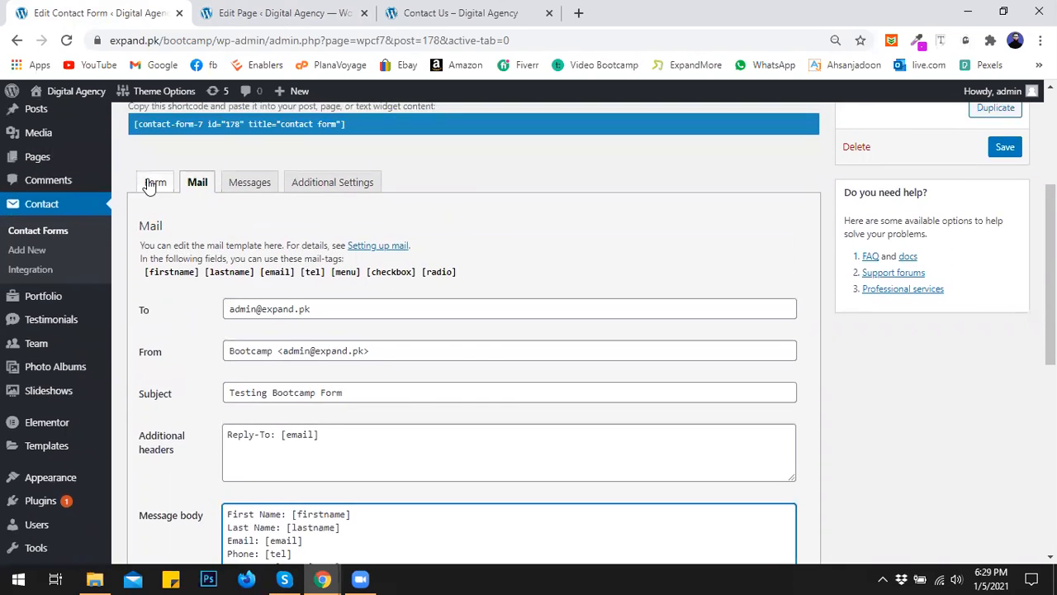
left_click(154, 182)
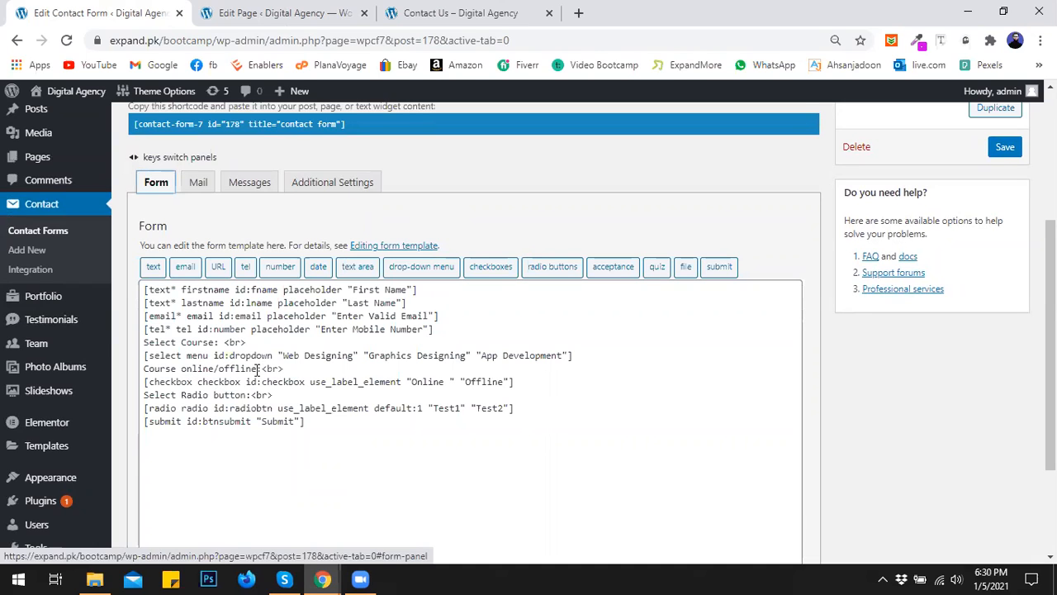
left_click_drag(261, 369, 144, 369)
key("ctrl+c")
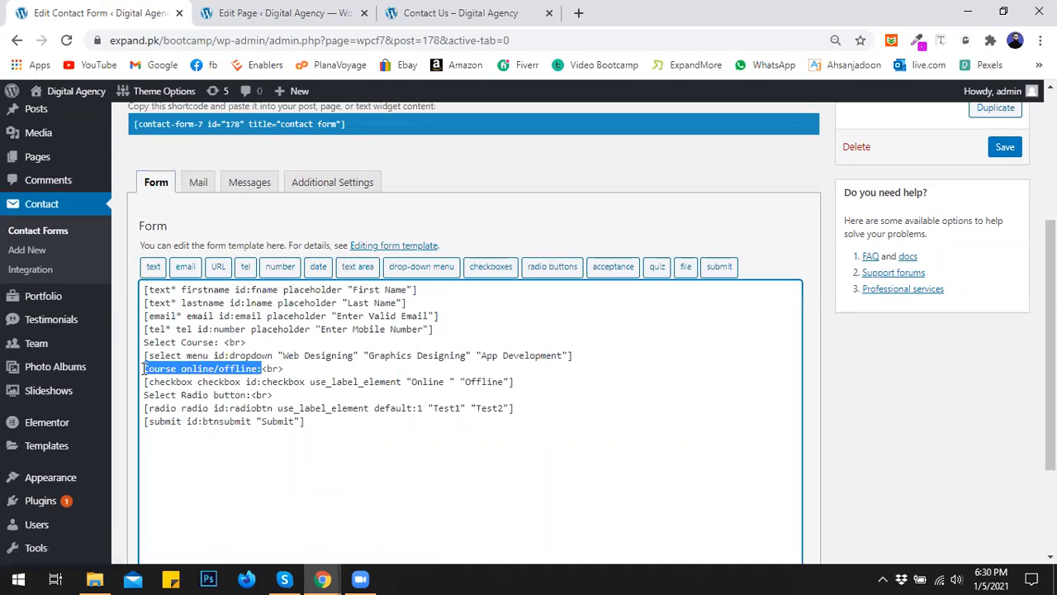
left_click(198, 182)
scroll(256, 430, "down", 2)
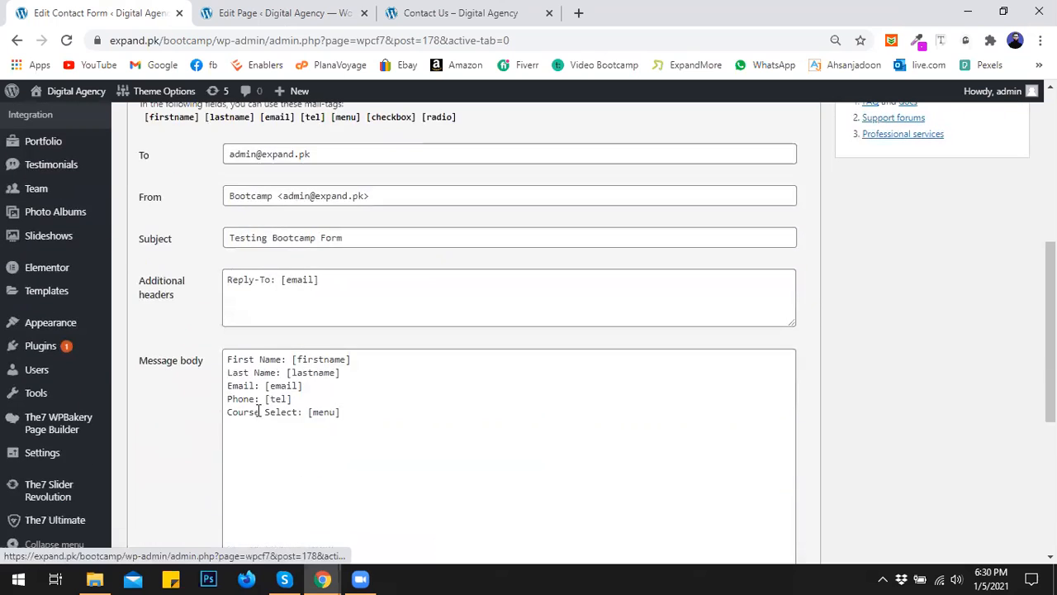
left_click(370, 412)
key("Return")
key("ctrl+v")
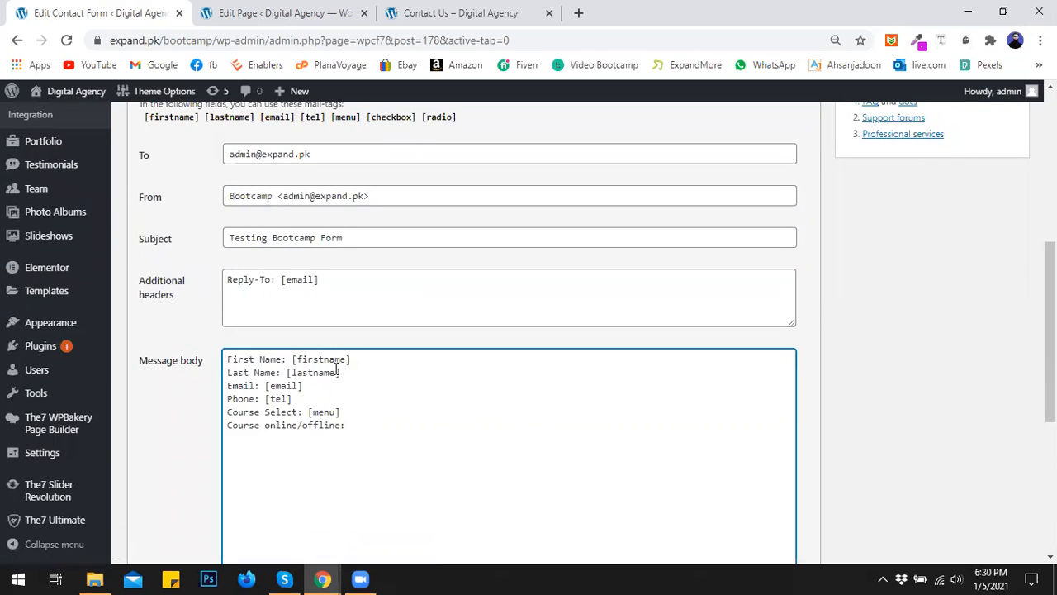
scroll(327, 353, "up", 1)
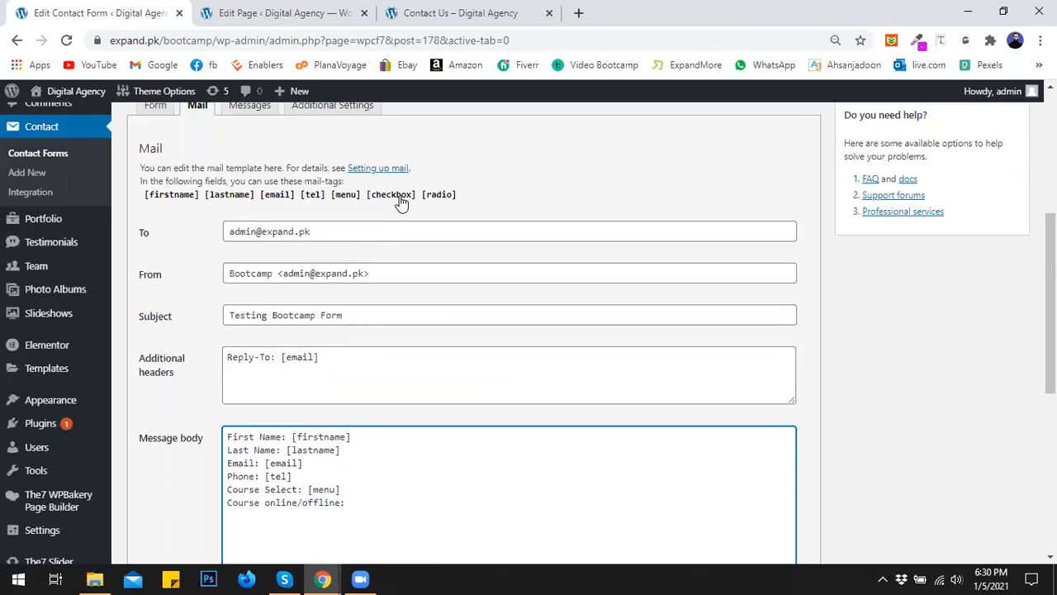
left_click_drag(418, 195, 366, 200)
key("ctrl+c")
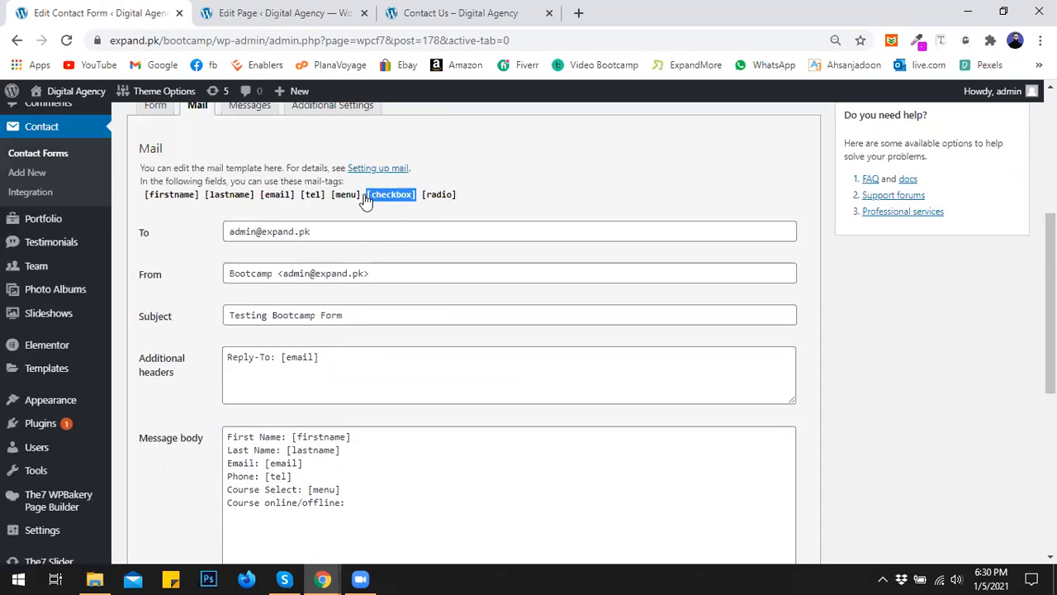
left_click(386, 501)
key("ctrl+v")
- Add a new 'Test:' line with the [radio] mail-tag pasted after it
key("Return")
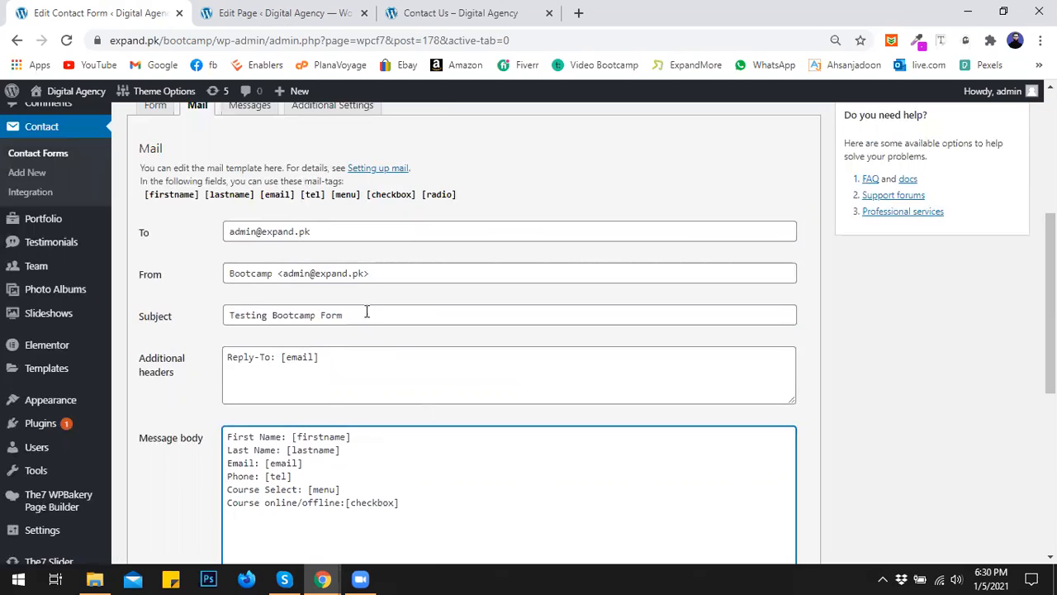
type("Testy:")
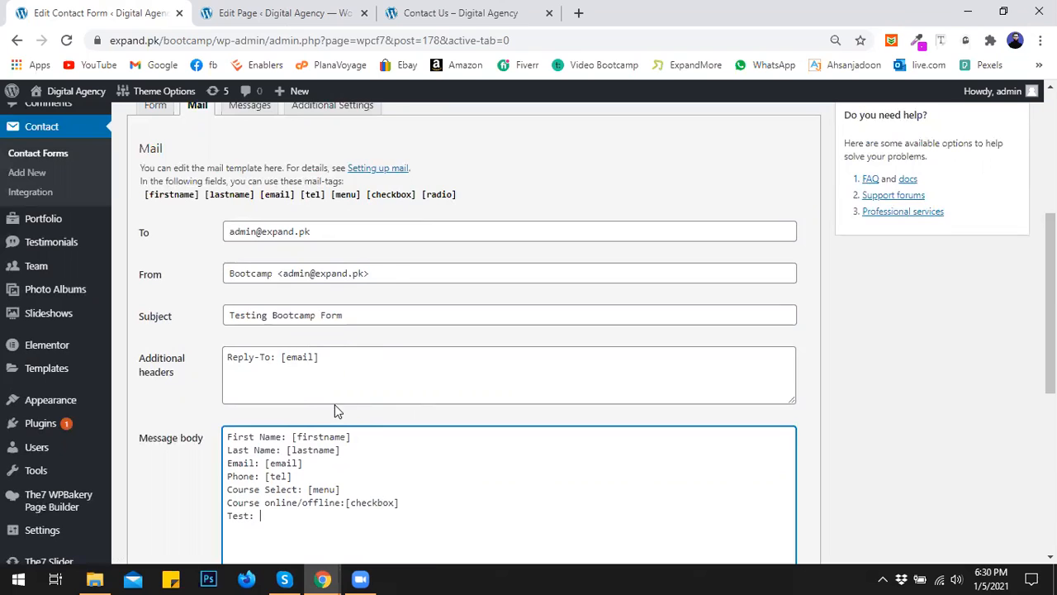
mouse_move(465, 196)
left_mouse_down()
mouse_move(427, 203)
mouse_move(460, 203)
left_mouse_up()
key("ctrl+c")
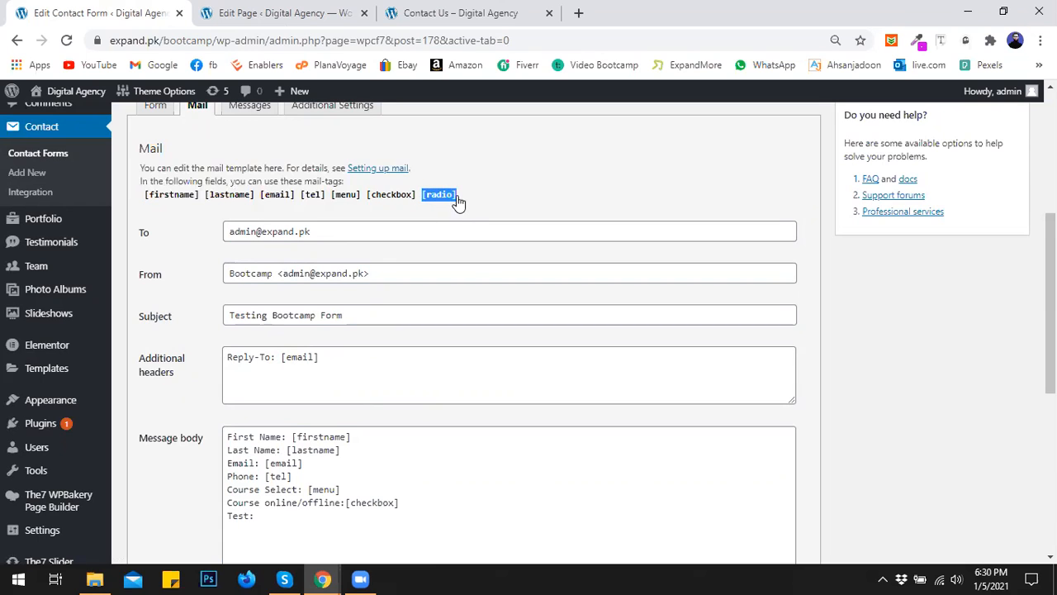
scroll(300, 439, "down", 1)
left_click(300, 439)
key("ctrl+v")
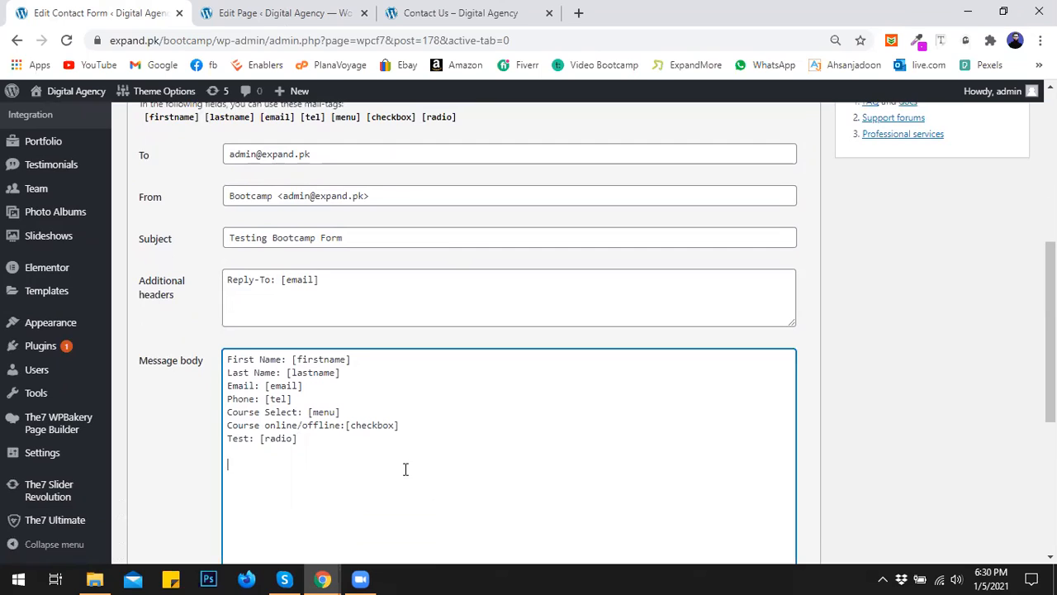
- Add the footer 'This email is from Expand.pk/bootcamp/' and click into File attachments
type("Thi")
type("s email")
type(" is form")
type("om, ")
type("Expand")
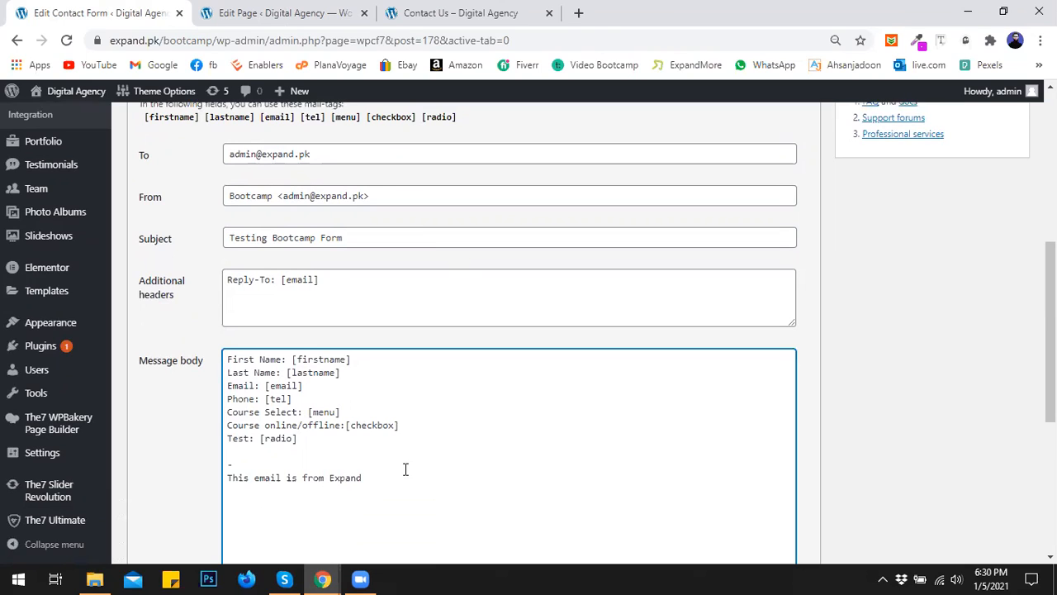
type(".pk/bootcamp/")
scroll(481, 472, "down", 3)
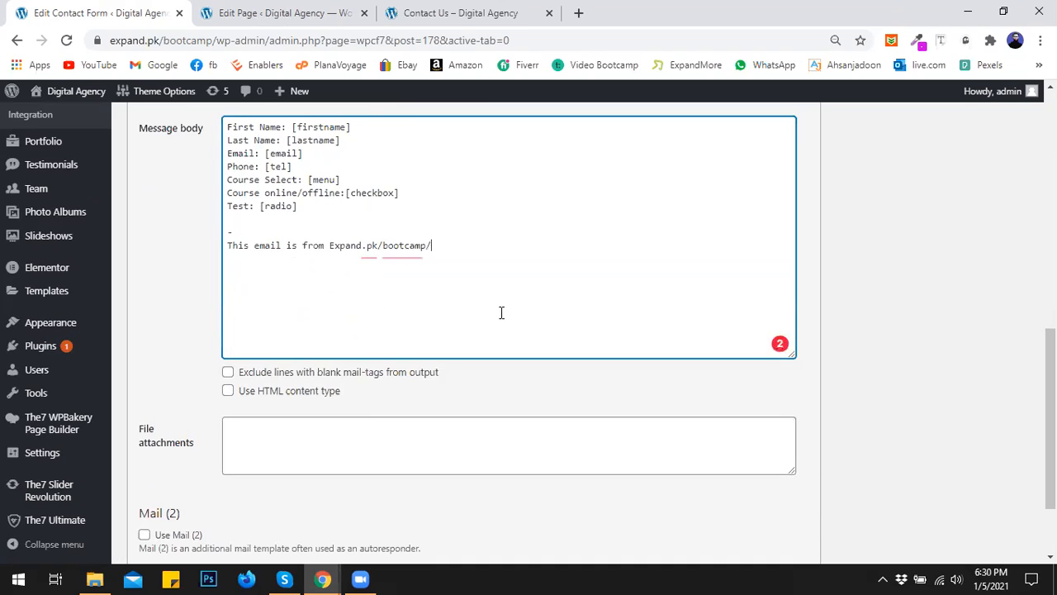
scroll(502, 312, "down", 1)
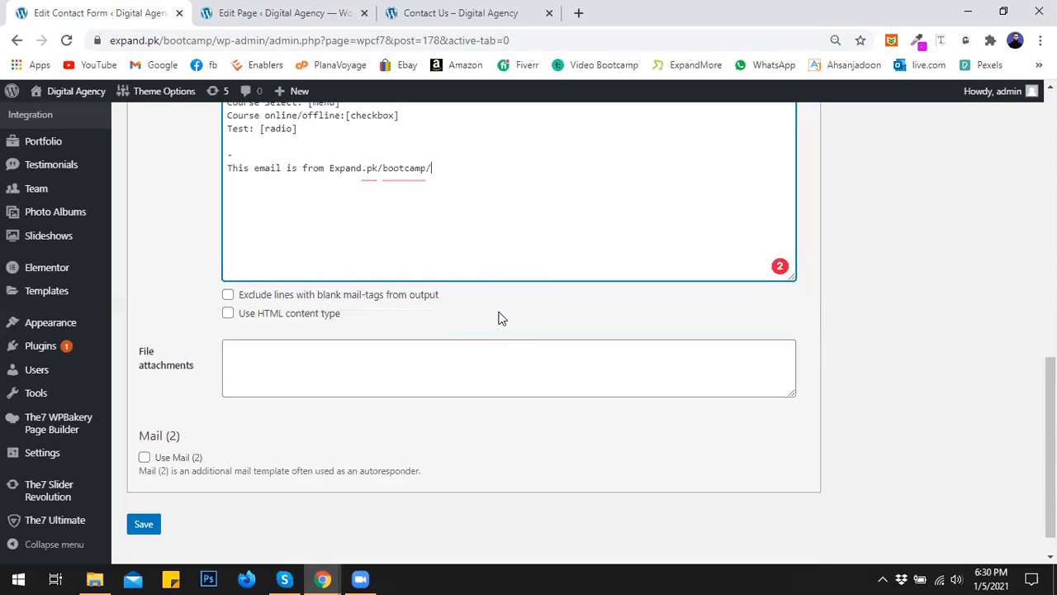
scroll(502, 318, "down", 1)
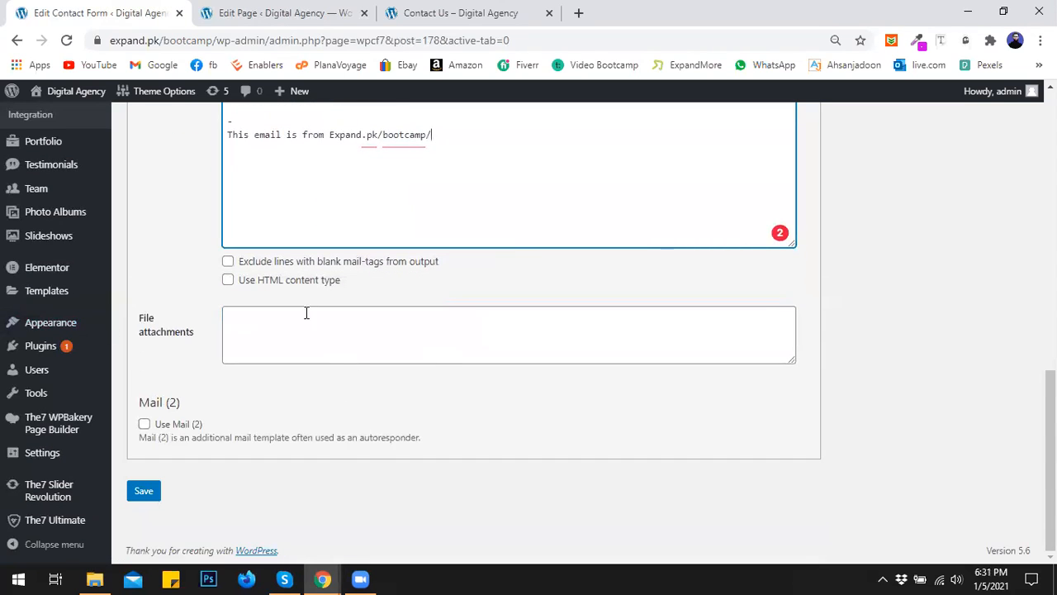
scroll(328, 394, "up", 1)
left_click(313, 406)
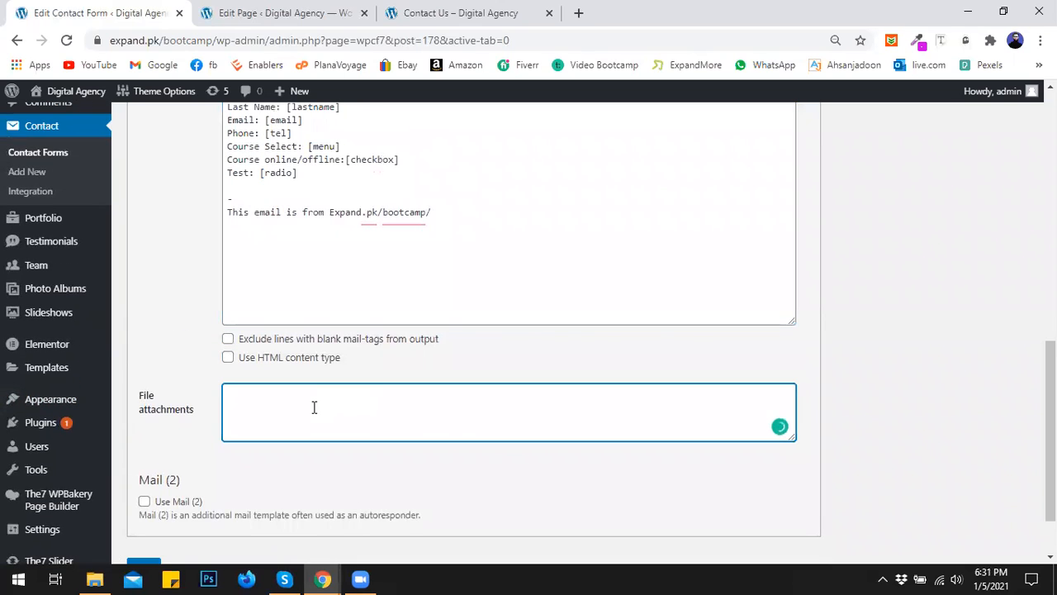
scroll(385, 276, "up", 5)
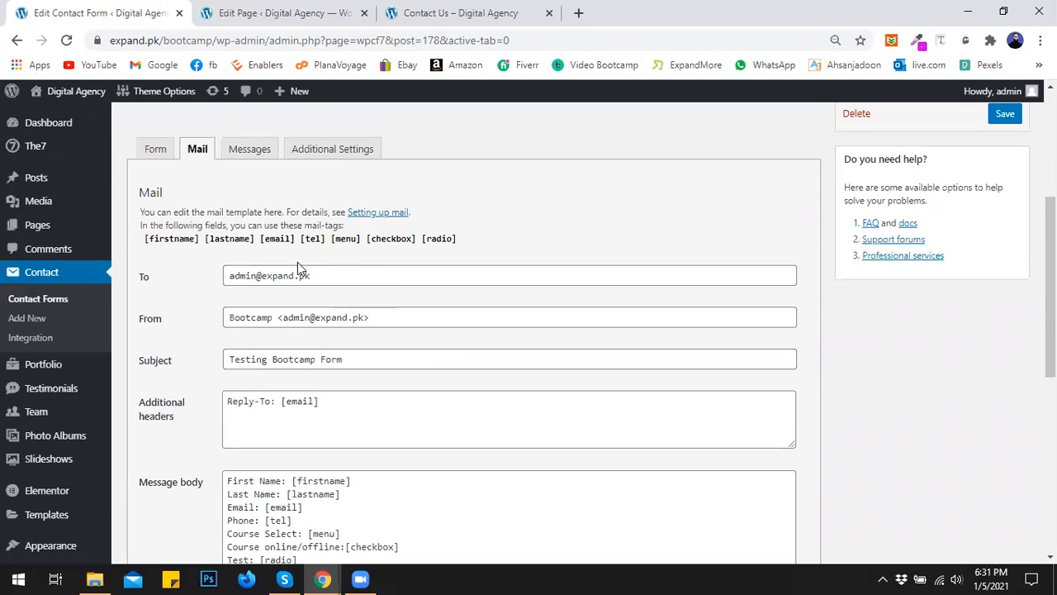
- Add an 'Attach File:' line after the radio line in the form template
left_click(155, 149)
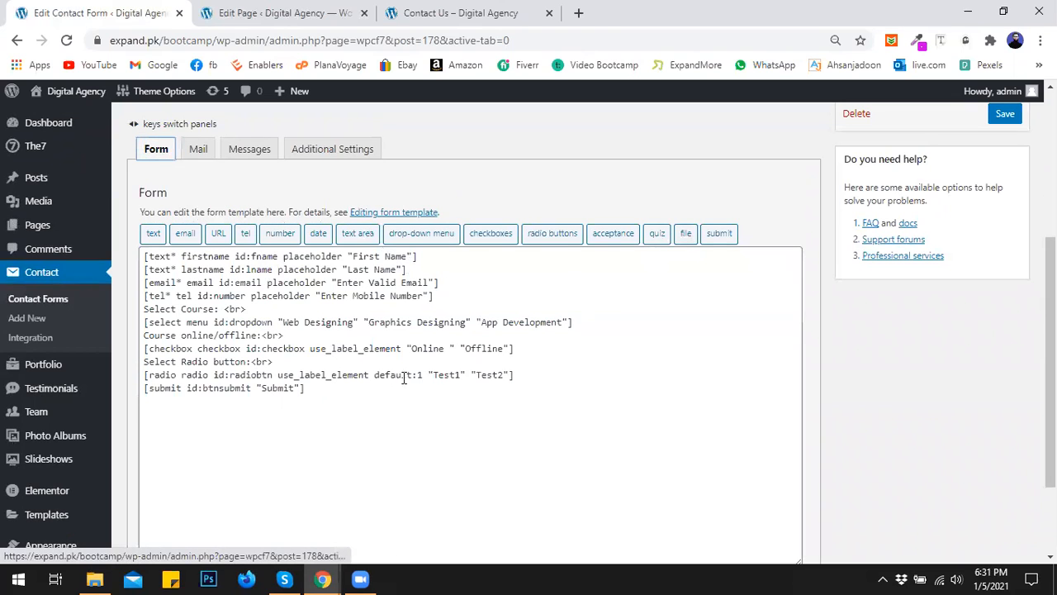
left_click(519, 376)
key("Return")
type("Attach")
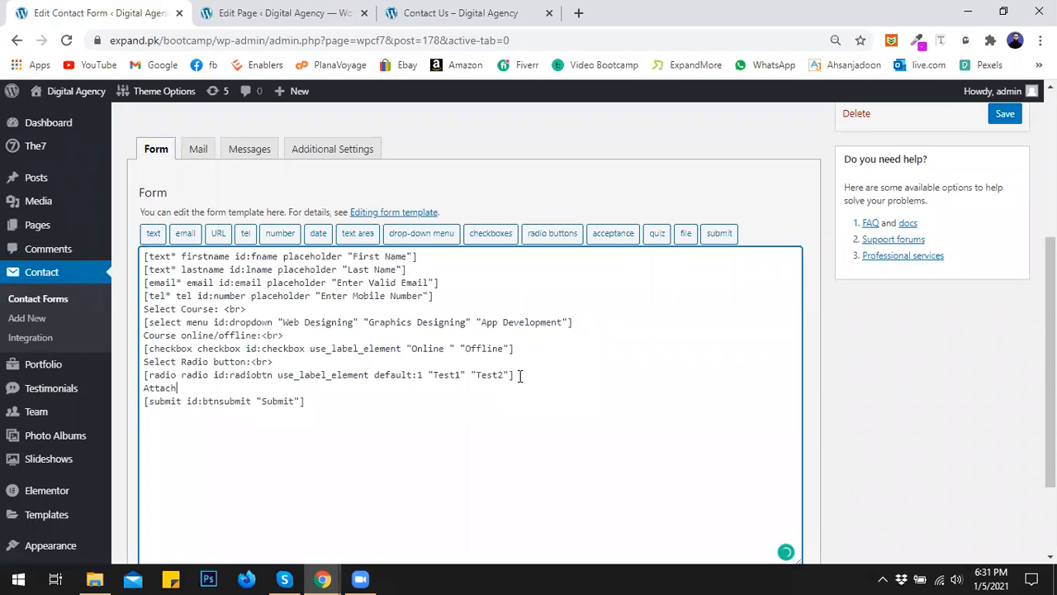
type(" File:")
- Insert a file tag with 50000 size limit, no file types and id 'file'
left_click(685, 234)
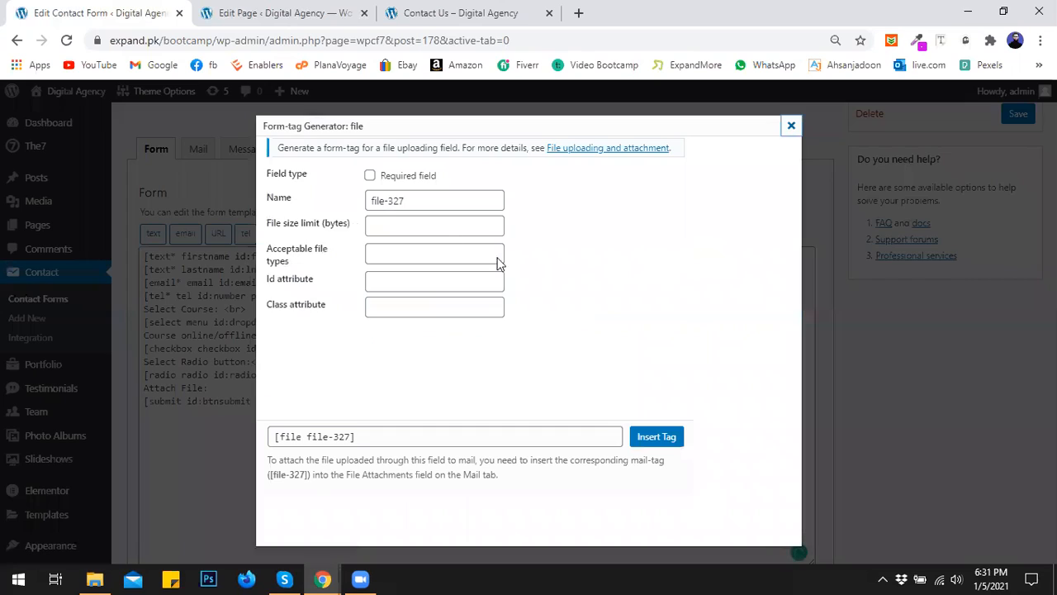
left_click(385, 220)
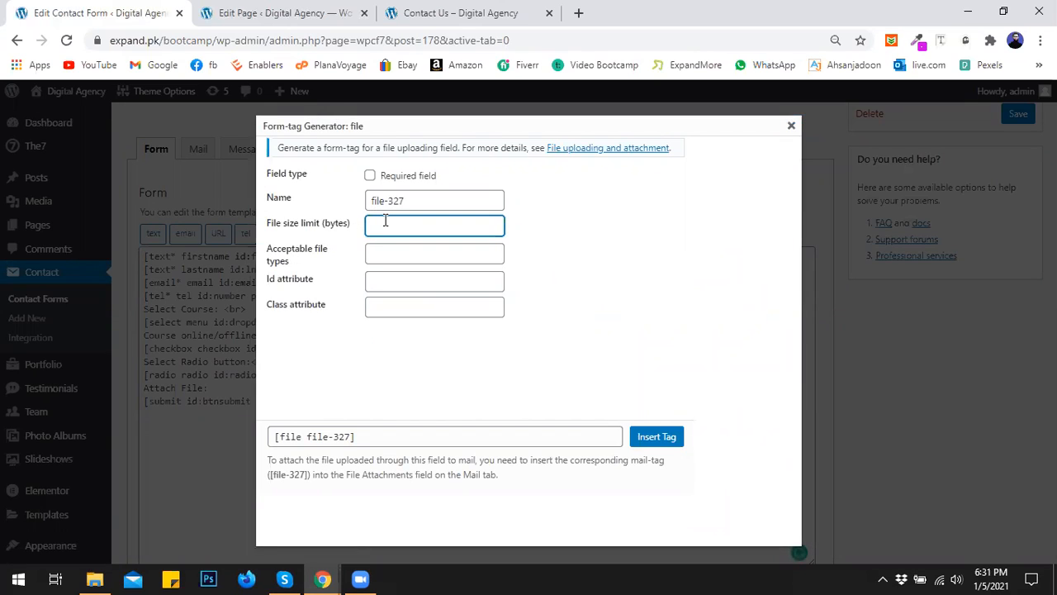
type("500000")
left_click_drag(398, 225, 412, 223)
key("BackSpace")
left_click(406, 250)
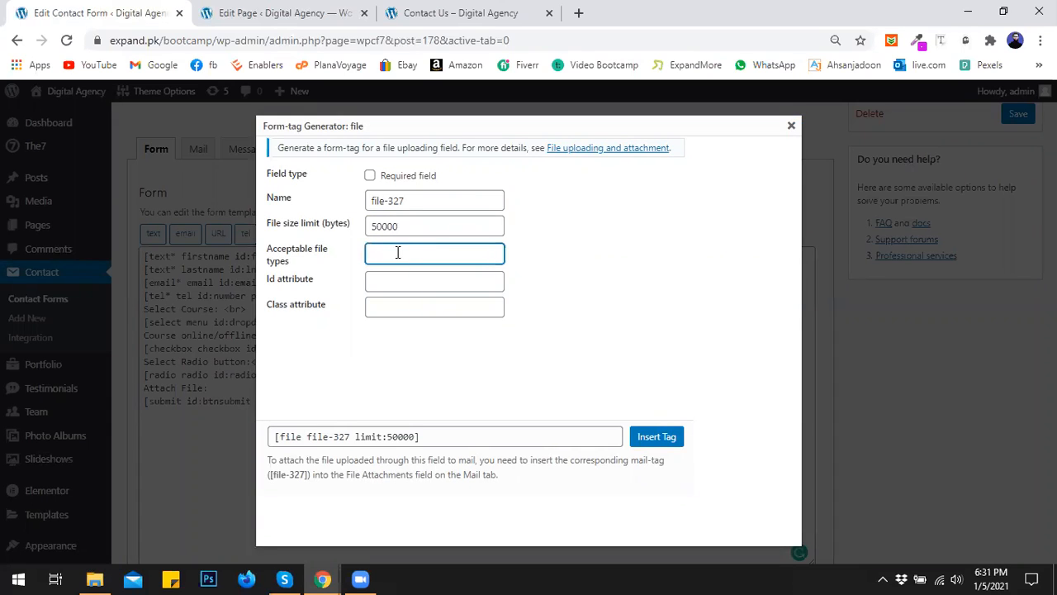
type("pdf,")
left_click(392, 285)
left_click_drag(410, 254, 358, 254)
key("BackSpace")
left_click(384, 281)
type("file")
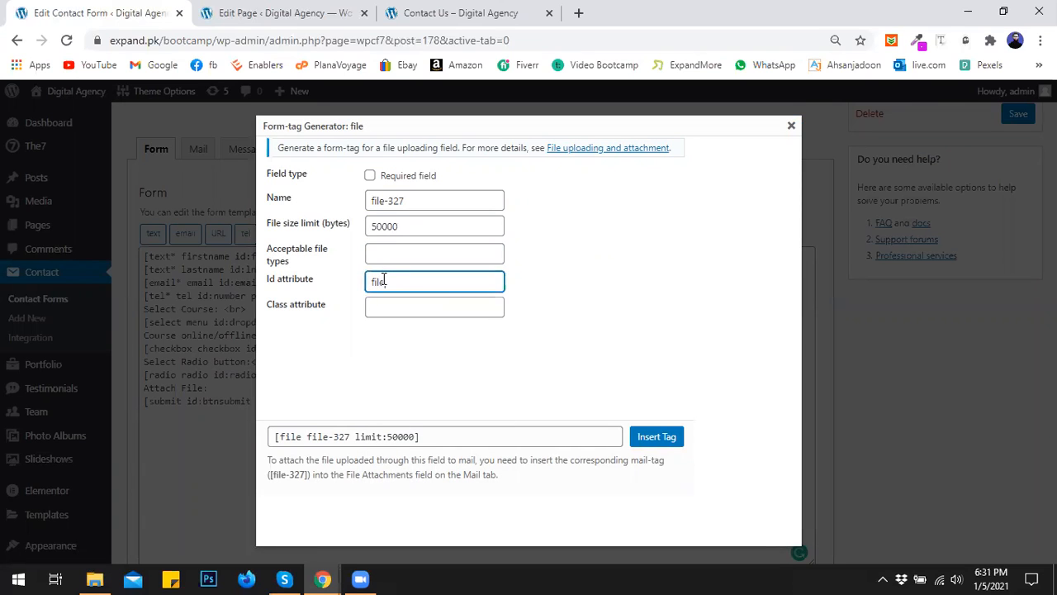
left_click(656, 436)
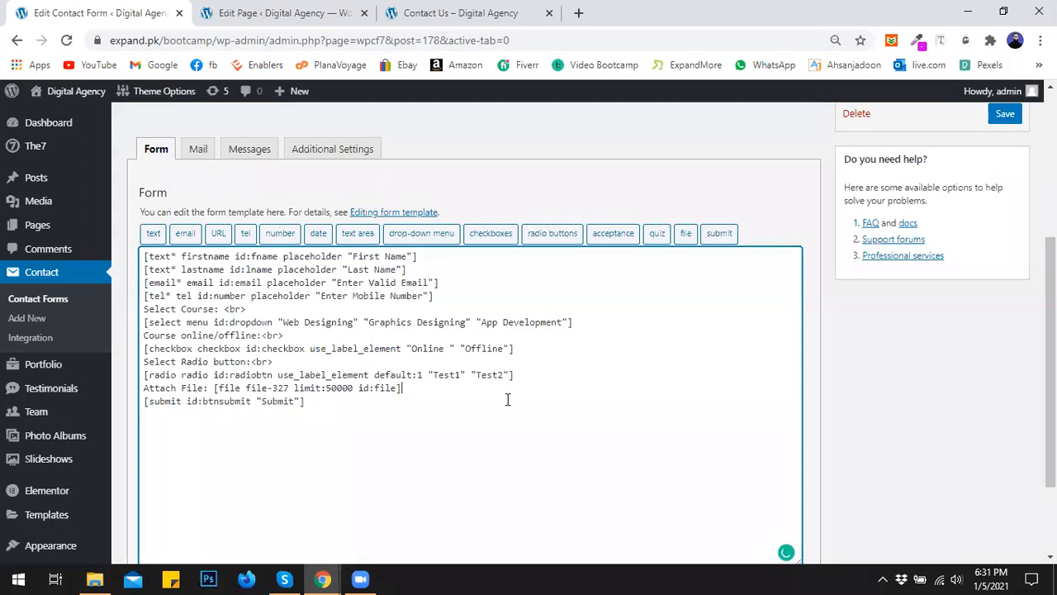
- Save the contact form with its new file upload field
scroll(304, 300, "up", 2)
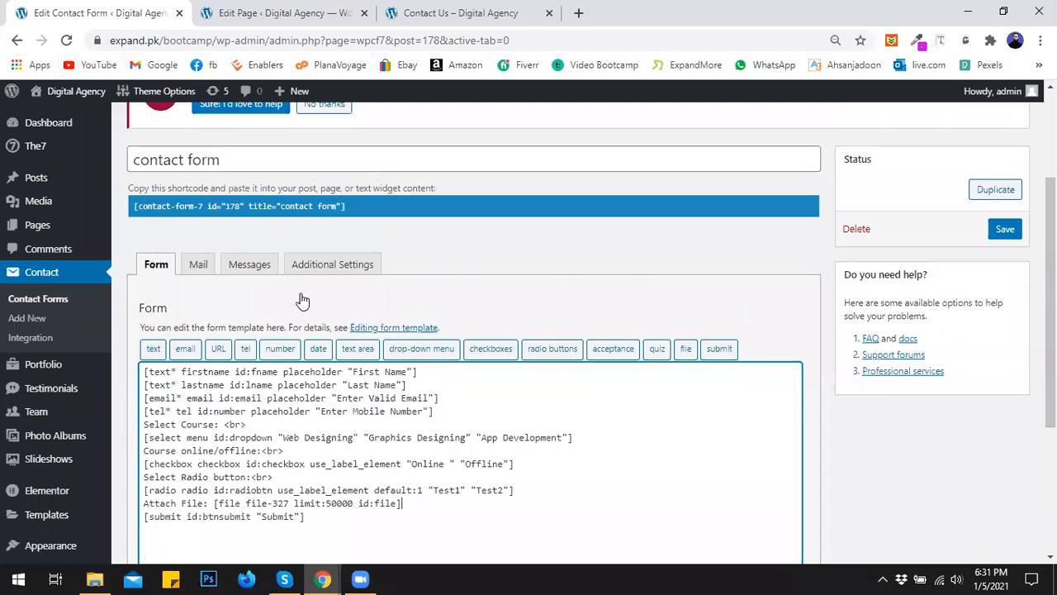
scroll(303, 300, "up", 1)
left_click(1004, 267)
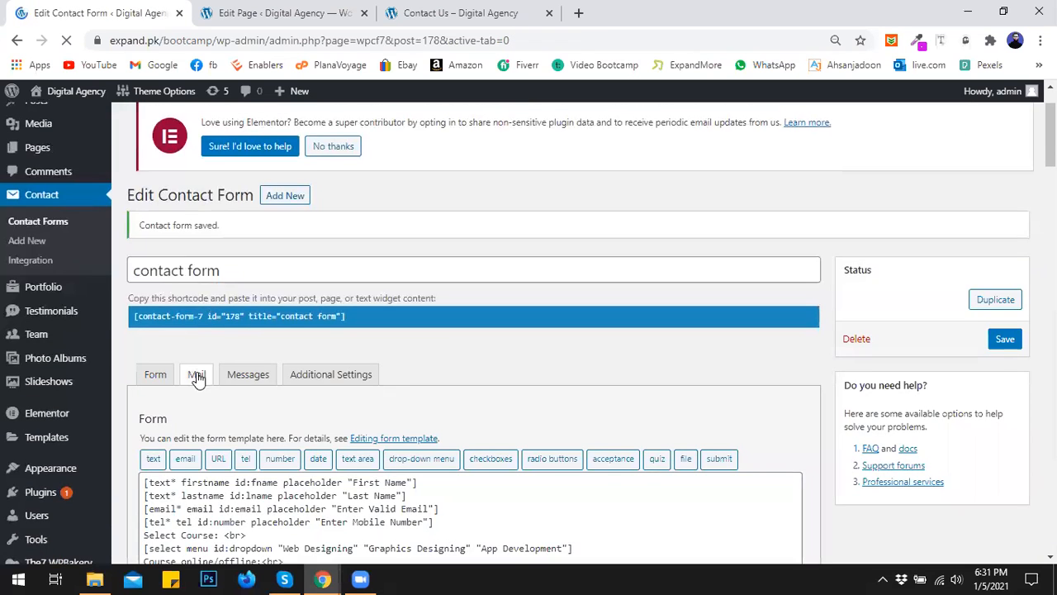
left_click(196, 373)
scroll(306, 307, "down", 2)
scroll(285, 262, "up", 2)
left_click_drag(413, 134, 502, 165)
left_click(536, 174)
scroll(531, 187, "up", 2)
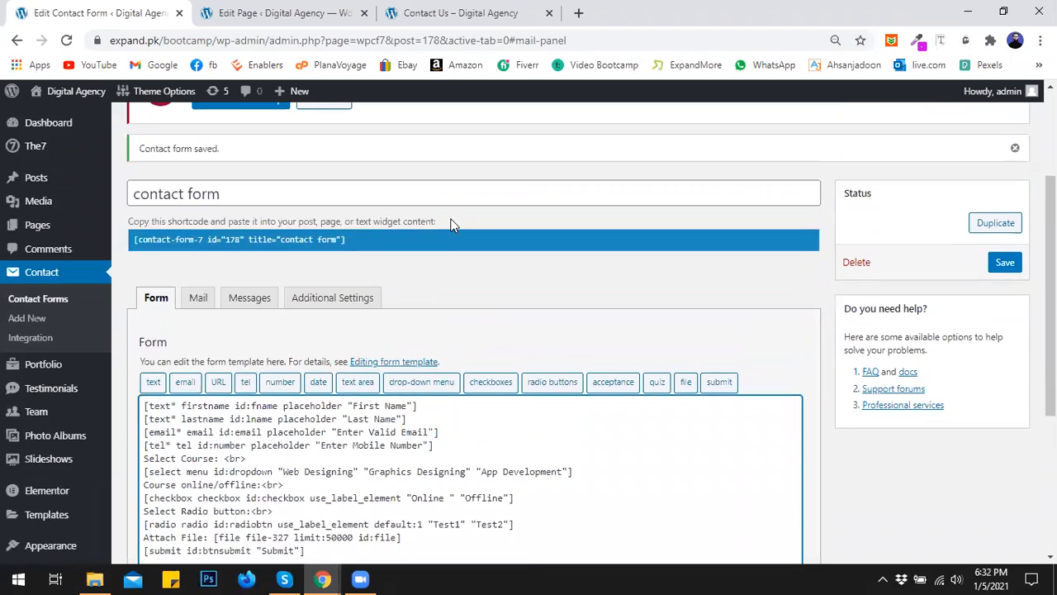
- Copy the [file-327] mail-tag into Mail File attachments and save the form again
left_click(195, 335)
scroll(450, 314, "down", 2)
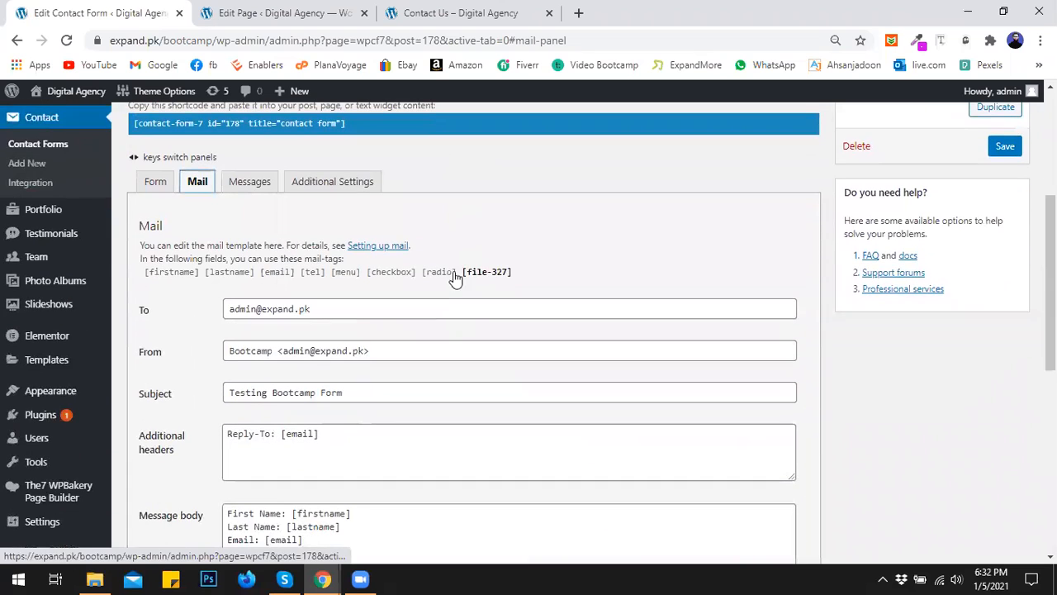
left_click_drag(464, 272, 502, 275)
left_click(506, 274)
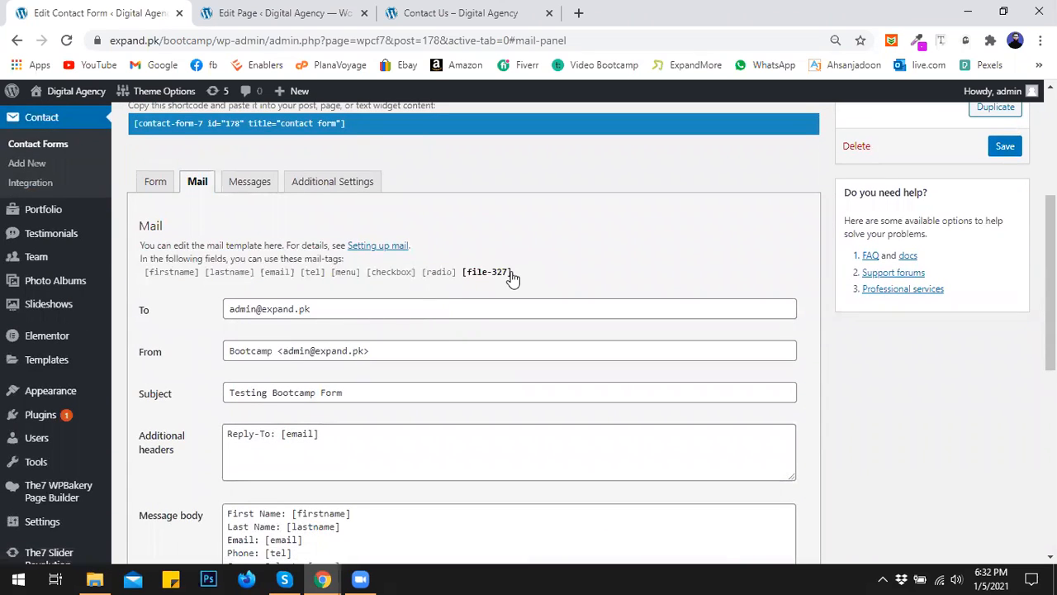
left_click_drag(460, 278, 512, 279)
key("ctrl+c")
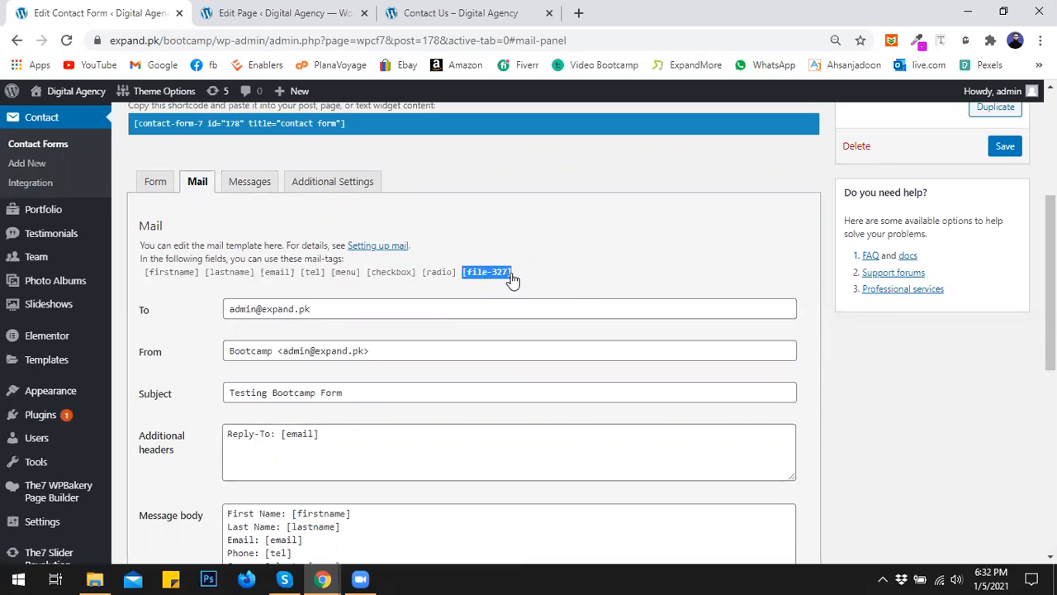
left_click_drag(1051, 281, 1050, 461)
left_click(373, 339)
key("ctrl+v")
left_click(158, 491)
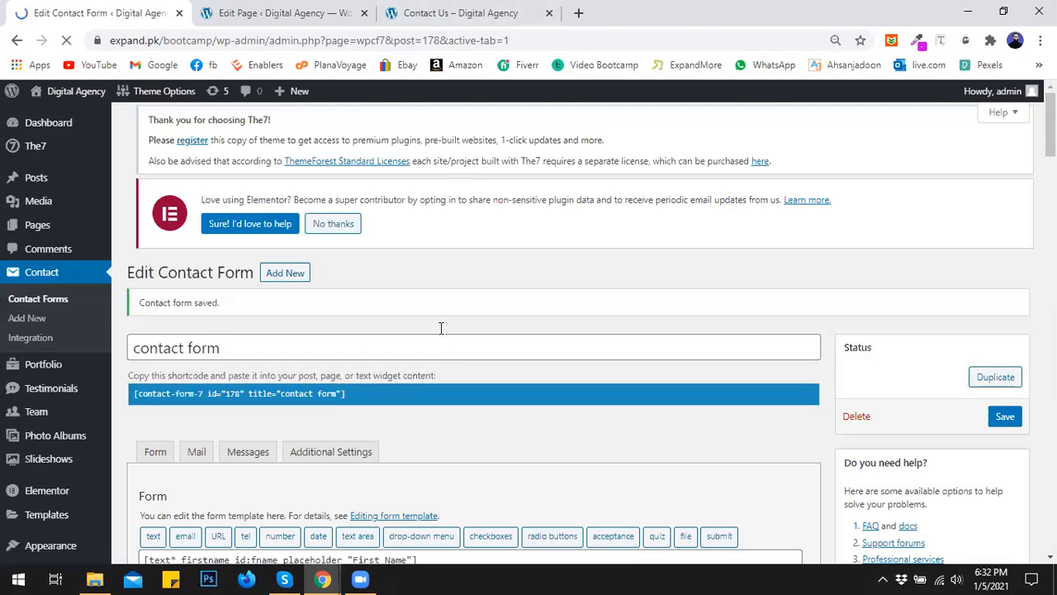
left_click(465, 10)
- Reload the Contact Us page, choose Test2, skip the attachment and submit the empty form
key("F5")
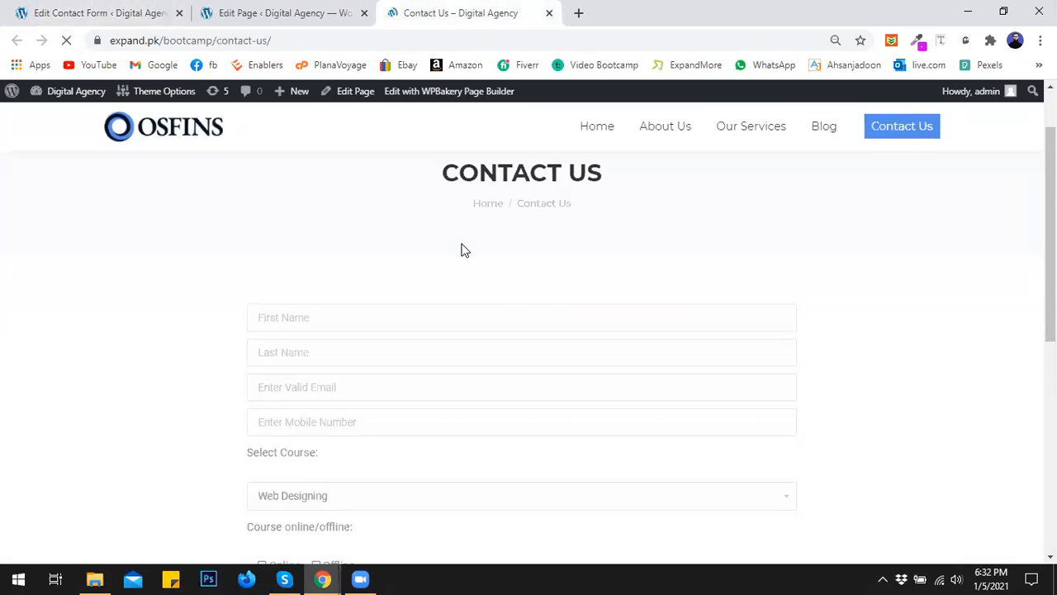
scroll(454, 239, "down", 4)
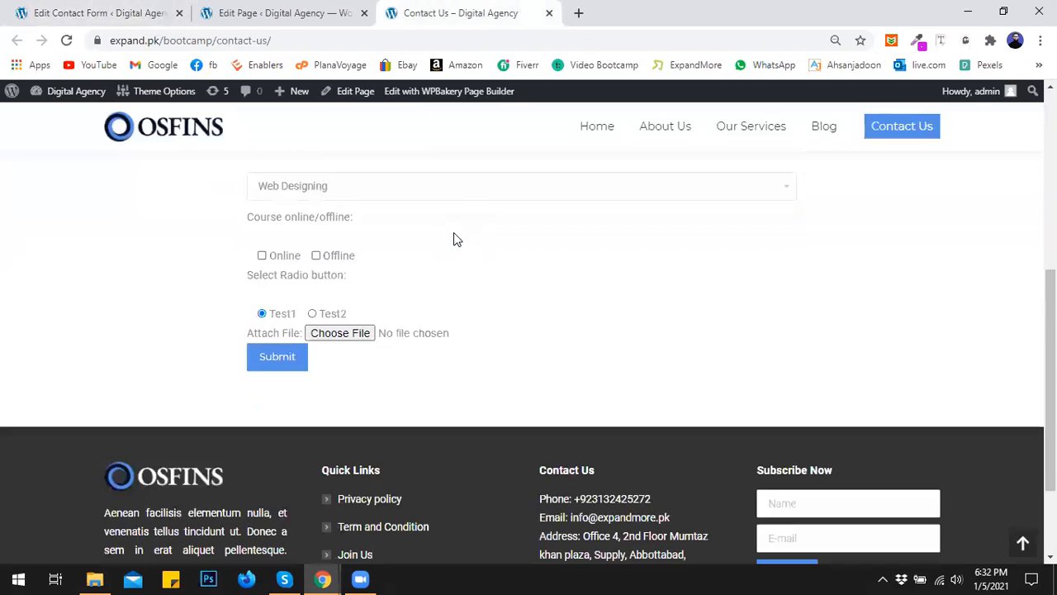
scroll(453, 238, "up", 3)
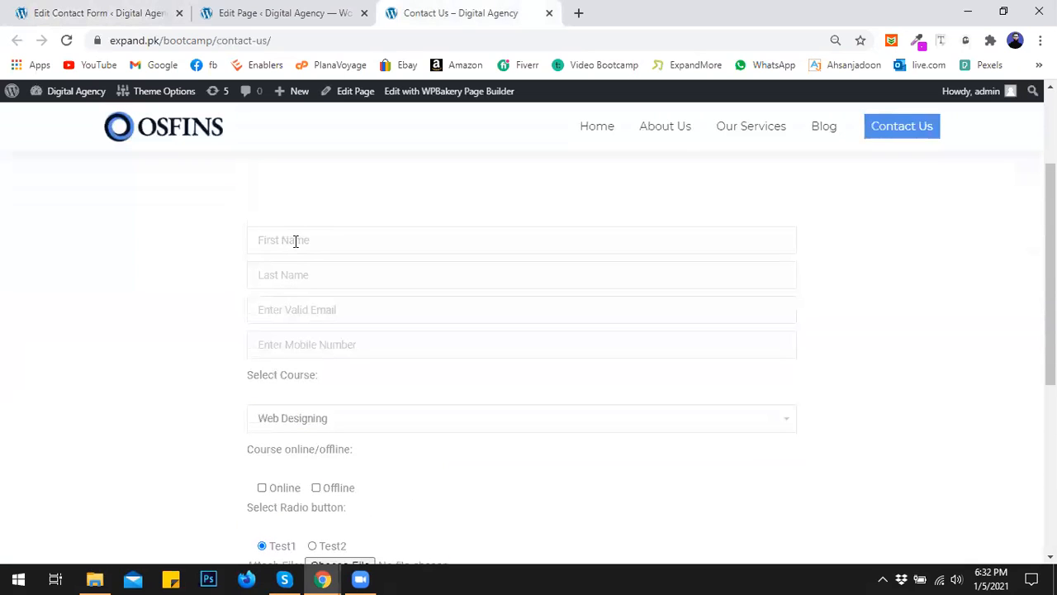
left_click(323, 345)
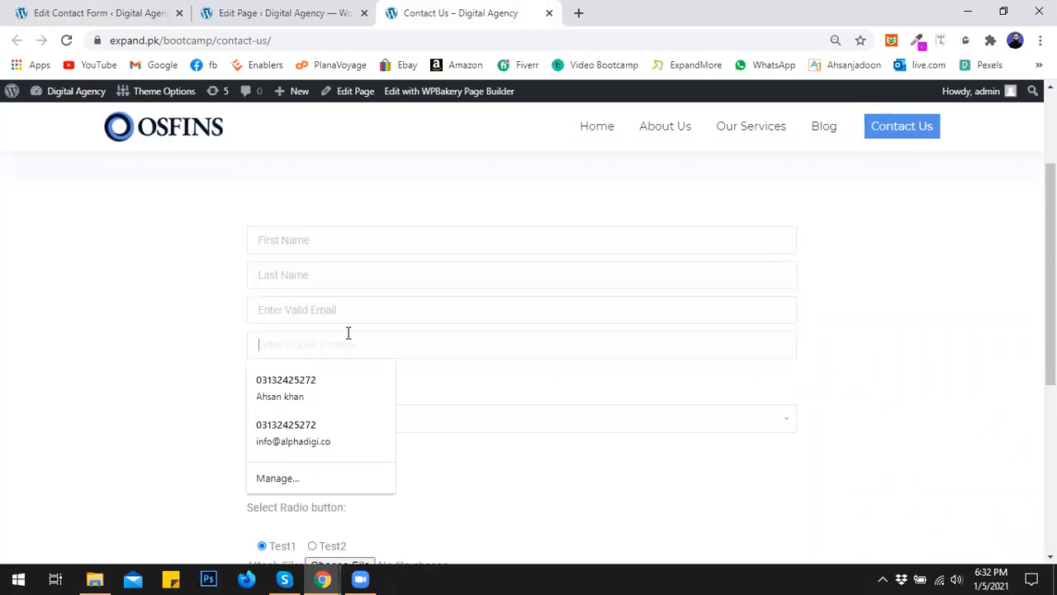
scroll(223, 294, "down", 2)
left_click(283, 265)
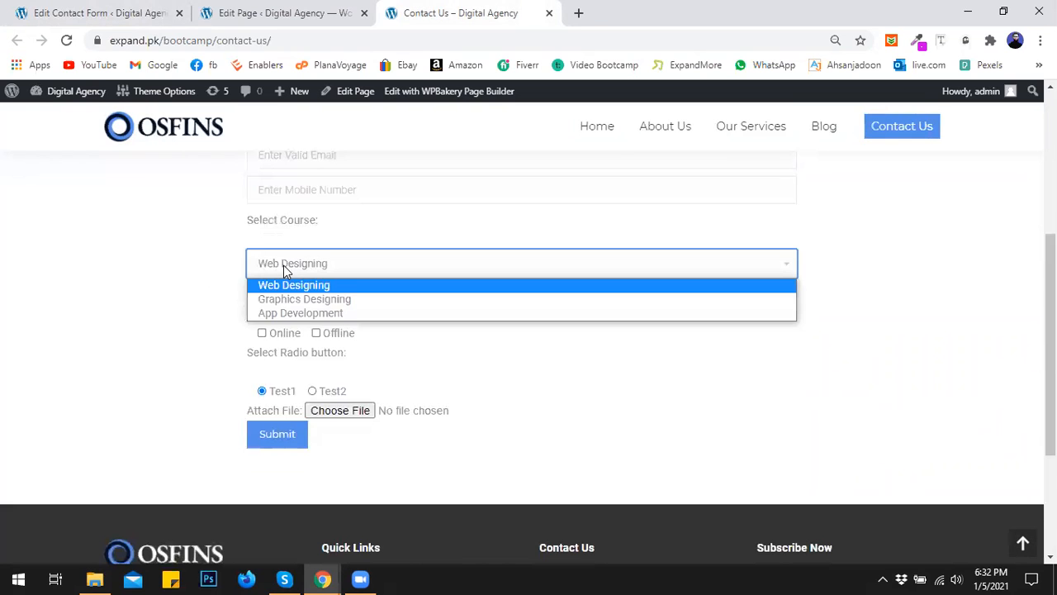
left_click(236, 302)
left_click(311, 391)
left_click(354, 411)
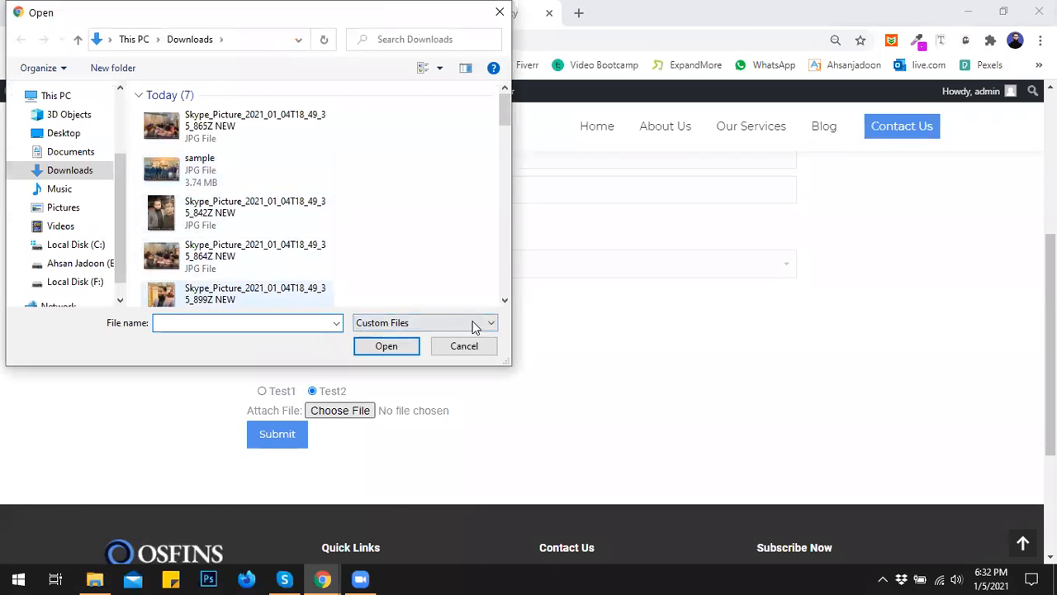
left_click(469, 345)
left_click(301, 442)
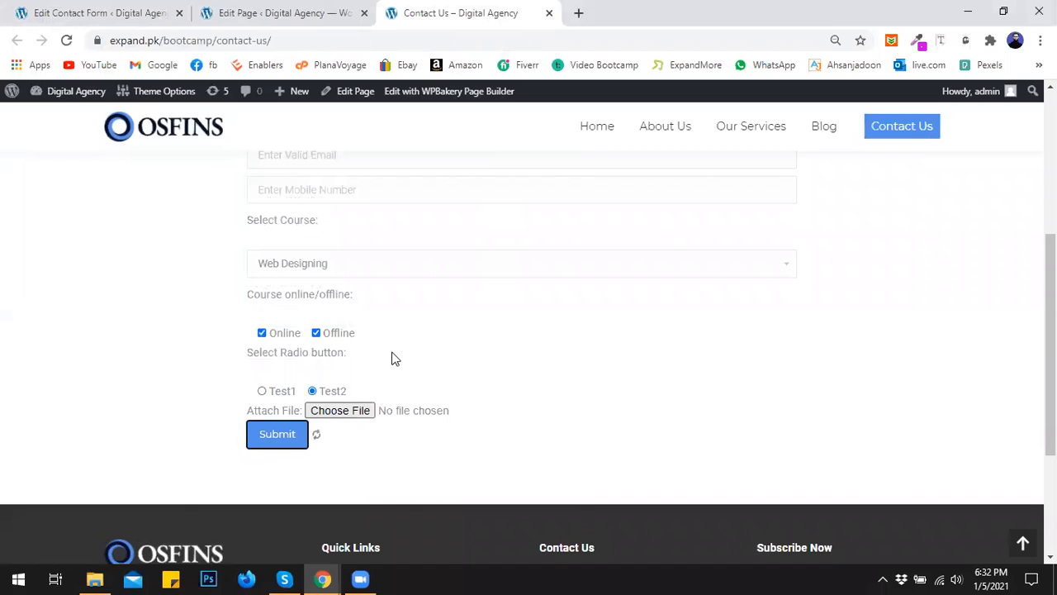
- Review the validation errors, then return to the contact form's Mail settings
scroll(460, 330, "up", 3)
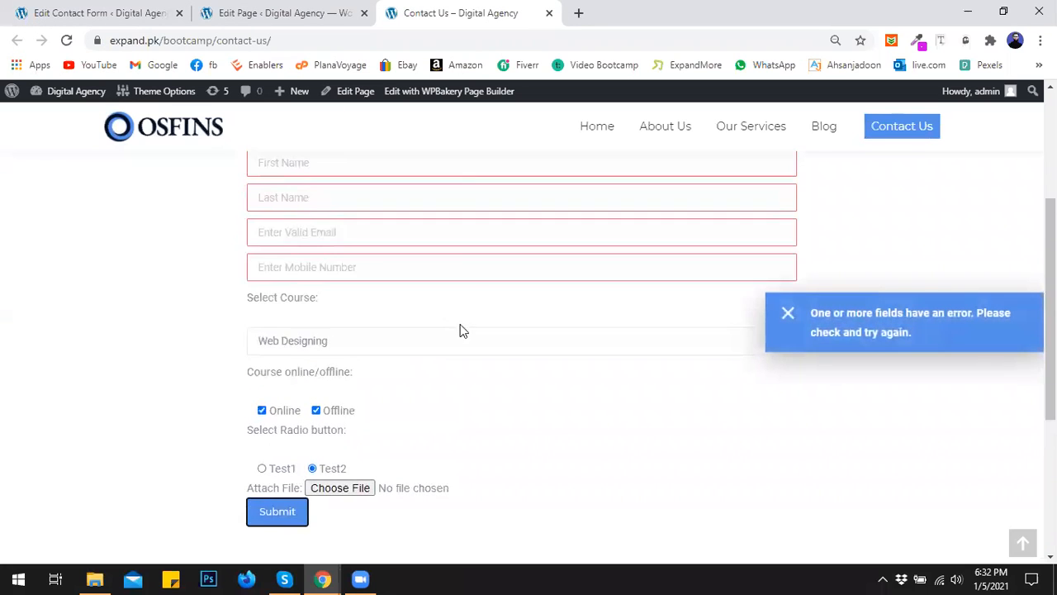
scroll(298, 281, "down", 1)
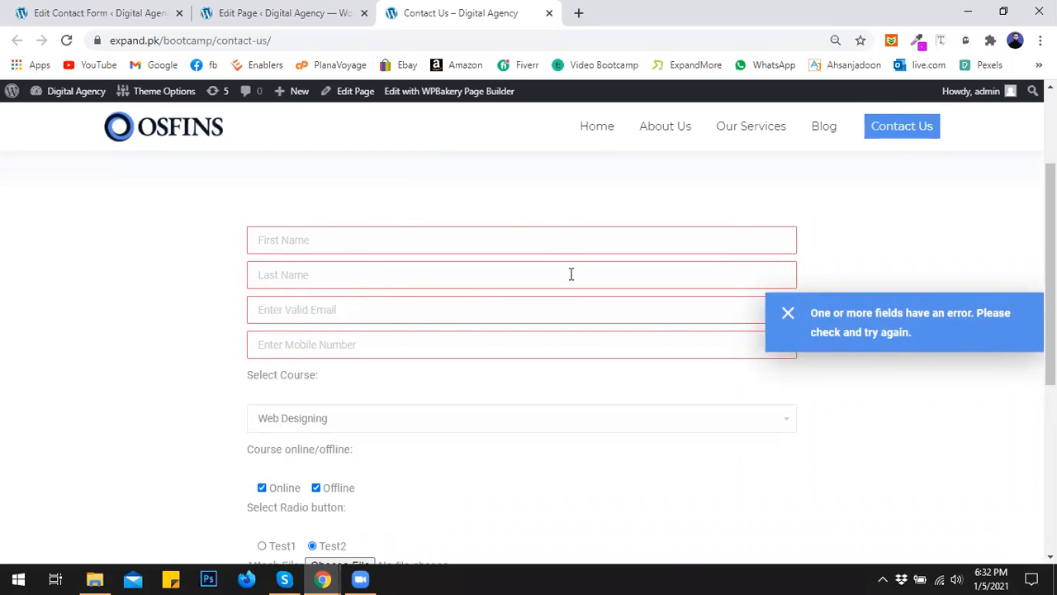
left_click(793, 313)
left_click(844, 332)
scroll(758, 299, "down", 4)
scroll(759, 300, "up", 6)
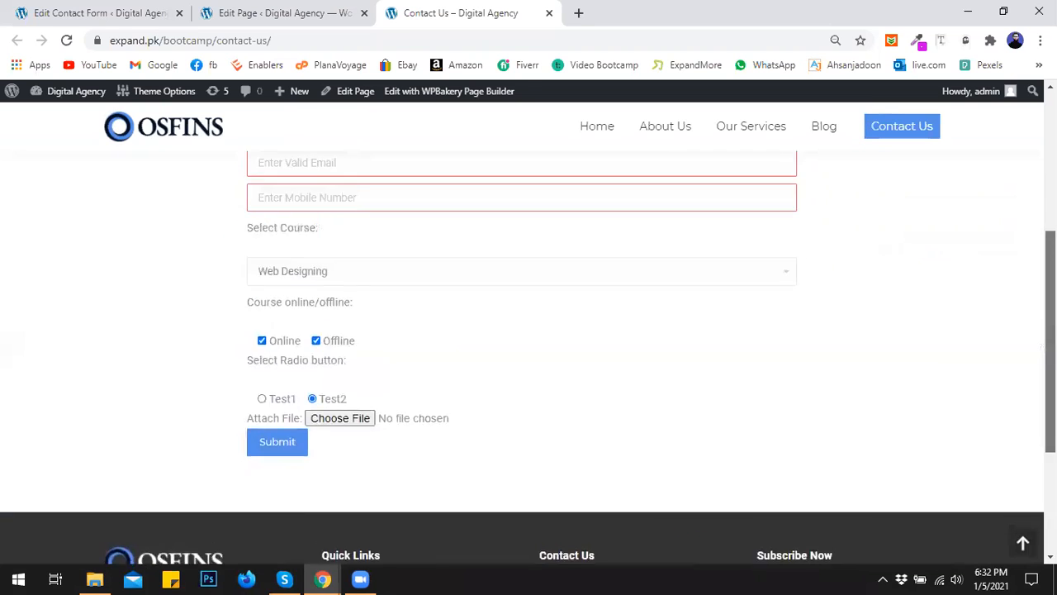
scroll(394, 286, "down", 1)
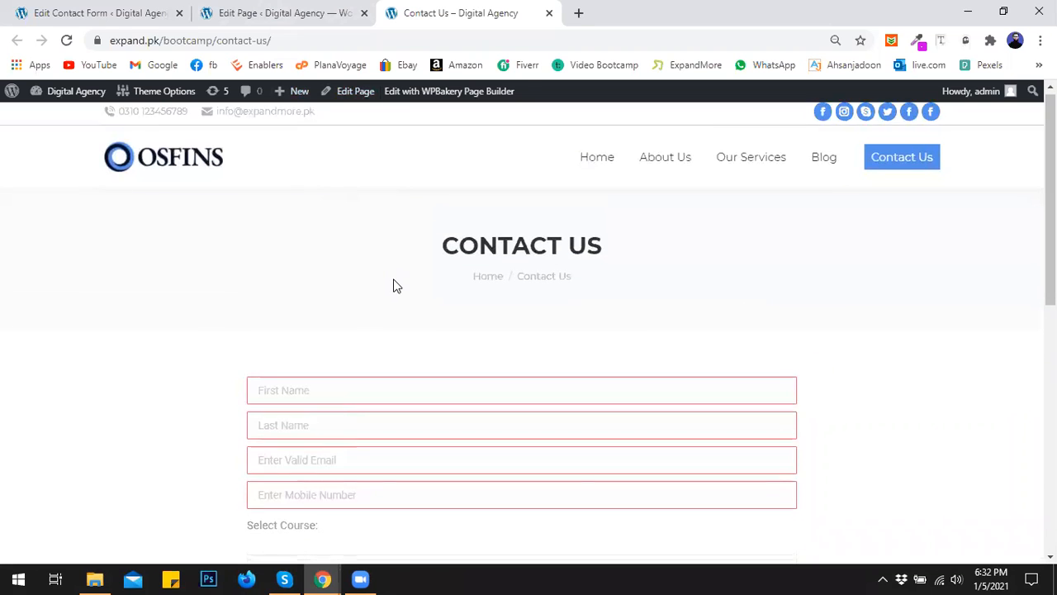
left_click(115, 10)
left_click(332, 10)
left_click(154, 10)
scroll(247, 360, "down", 3)
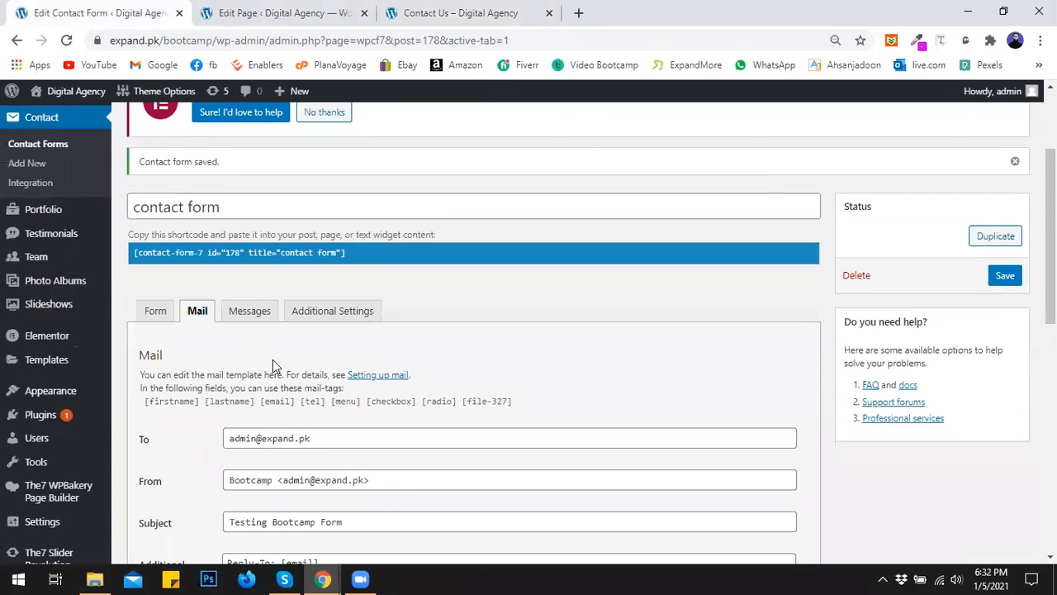